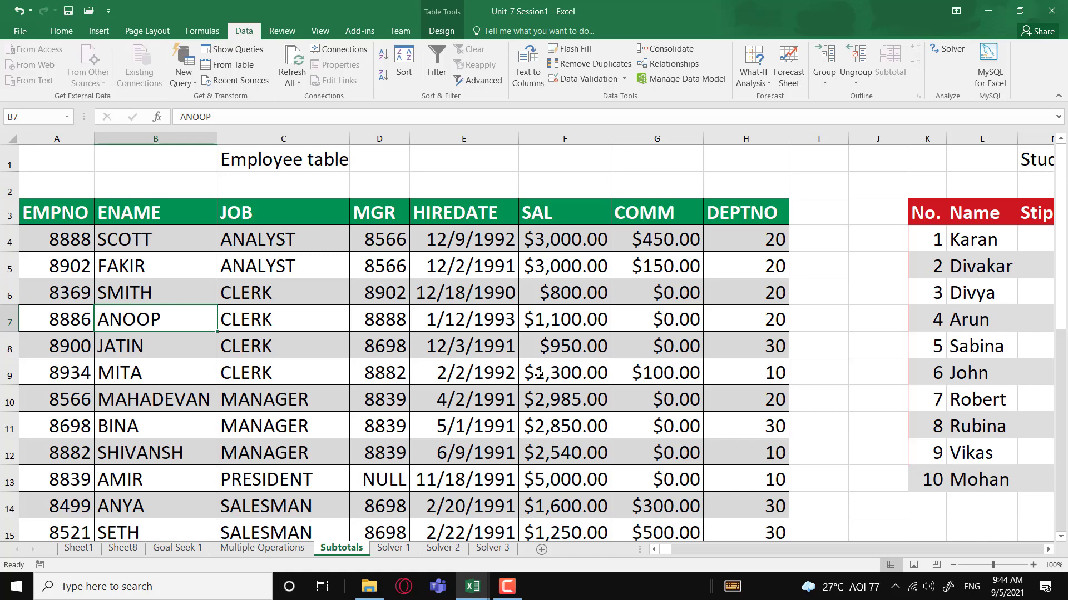
- Look over the employee table from its header to its last row, focusing on the entries in the JOB column
scroll(523, 380, down, 1)
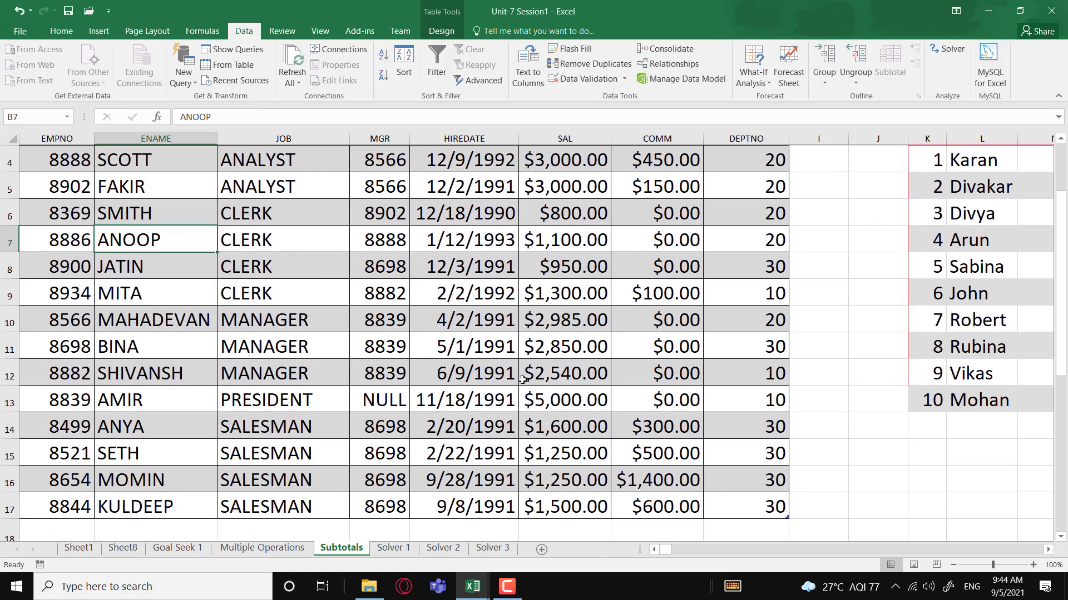
scroll(523, 380, up, 1)
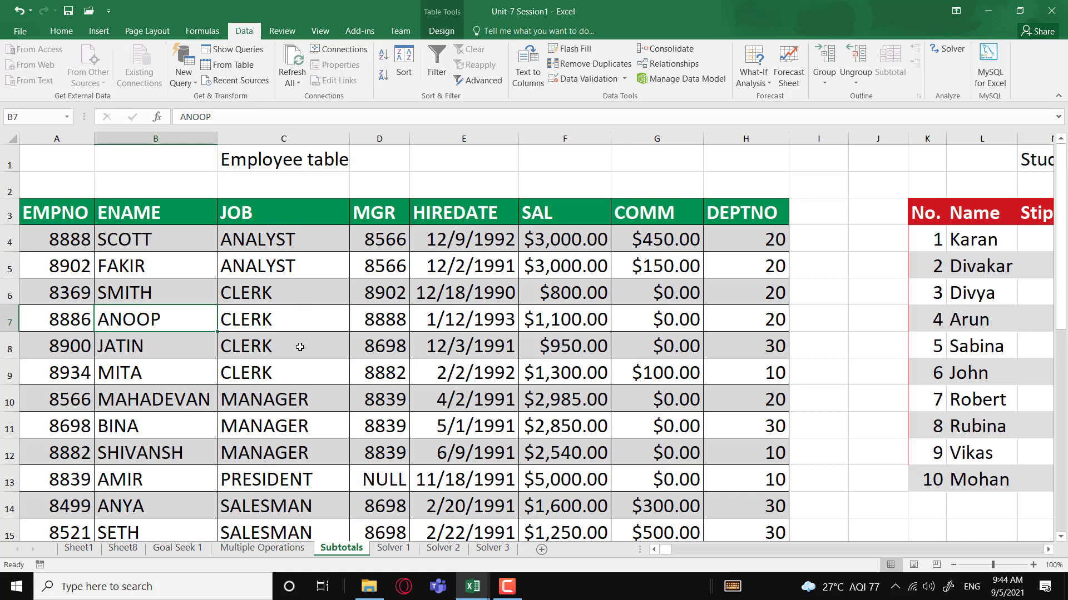
scroll(300, 347, down, 1)
scroll(300, 347, up, 1)
drag(255, 212, 288, 478)
click(269, 338)
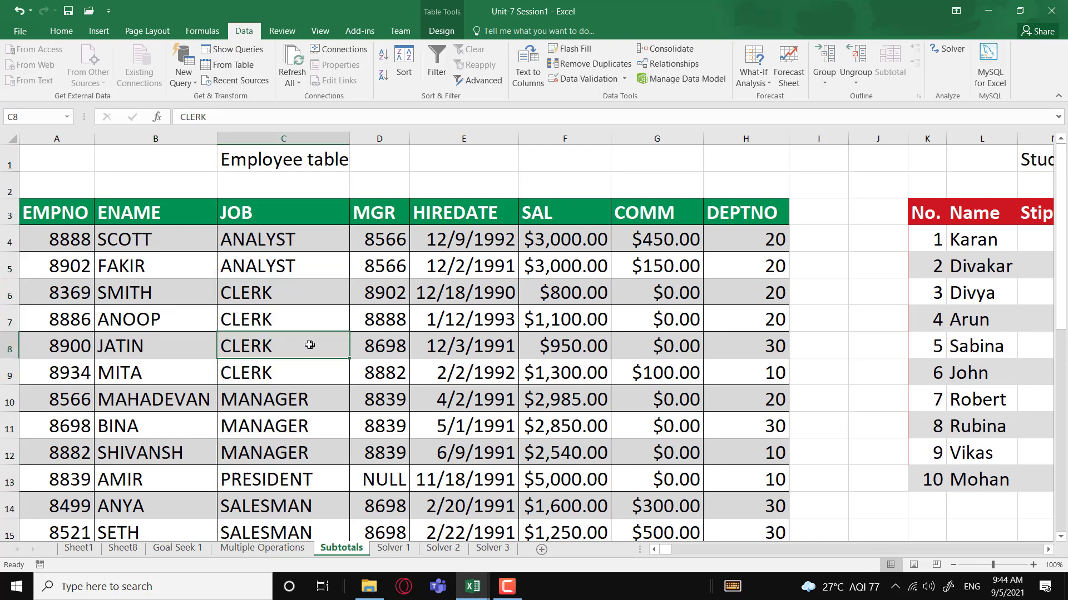
click(281, 374)
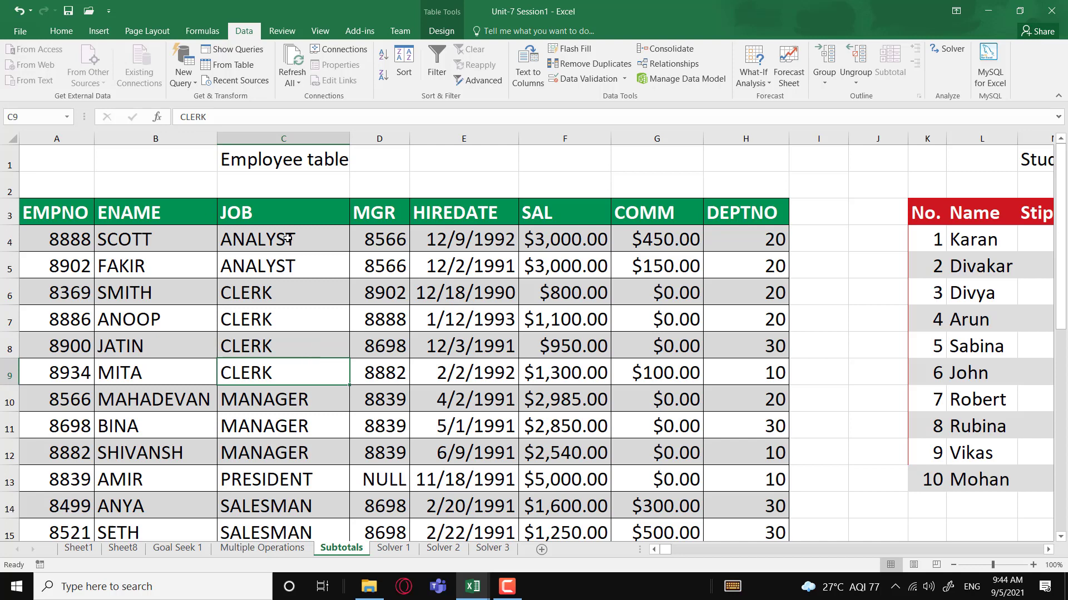
- Highlight each job group in the JOB column in turn: ANALYST, CLERK, MANAGER, PRESIDENT and SALESMAN
drag(287, 240, 288, 262)
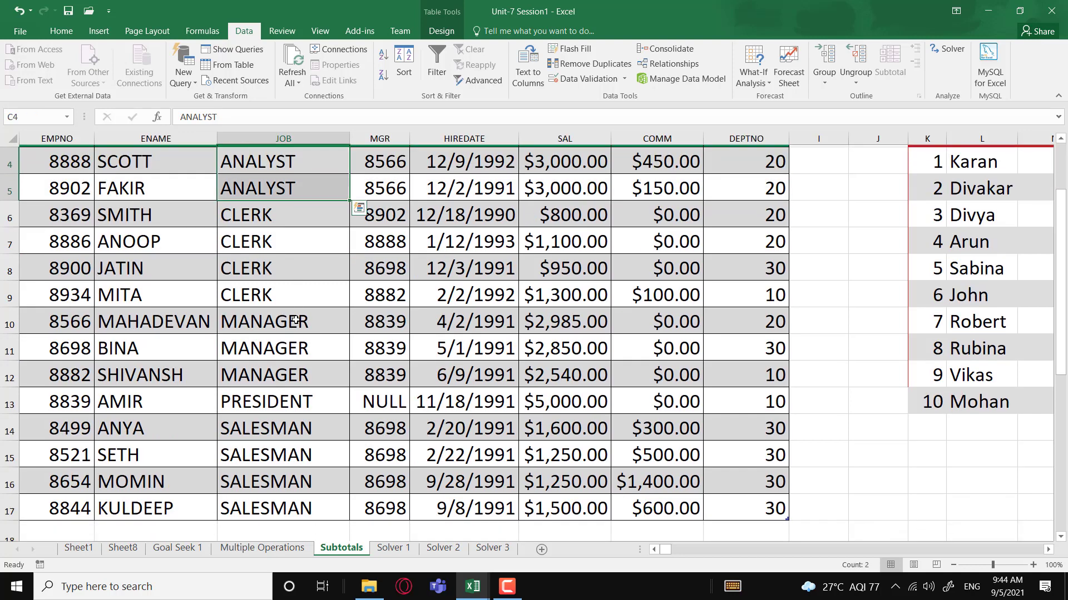
scroll(293, 317, down, 1)
drag(262, 213, 272, 291)
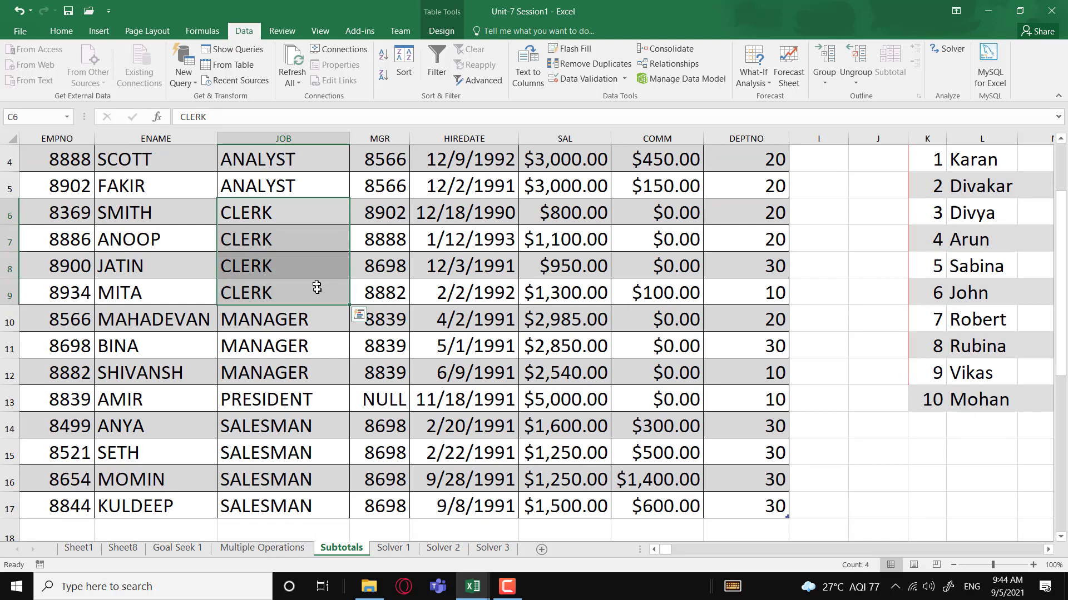
drag(304, 323, 304, 367)
click(304, 401)
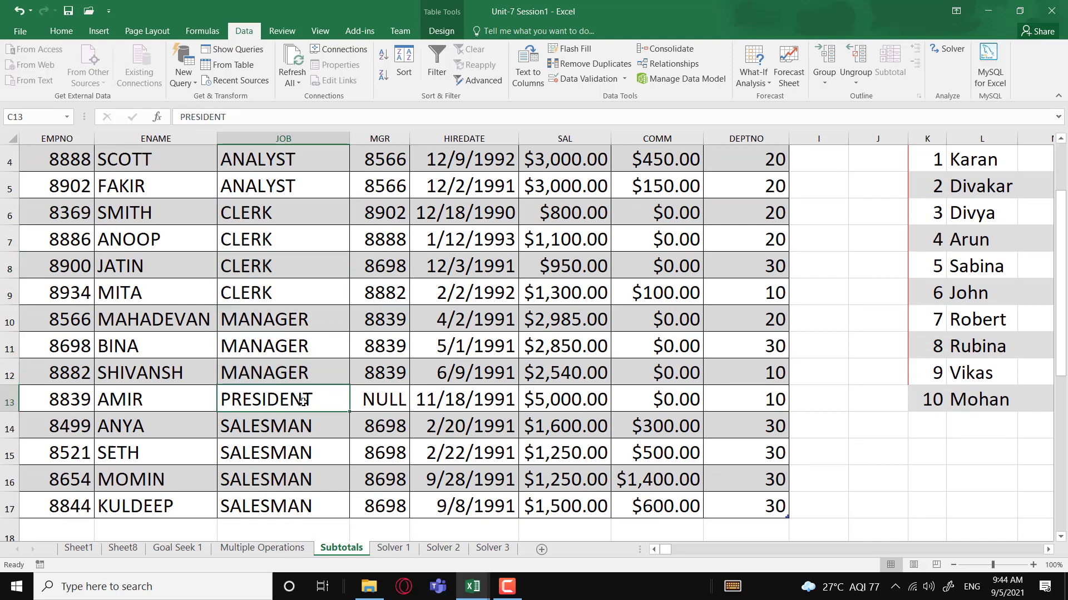
drag(303, 430, 303, 506)
scroll(407, 425, up, 1)
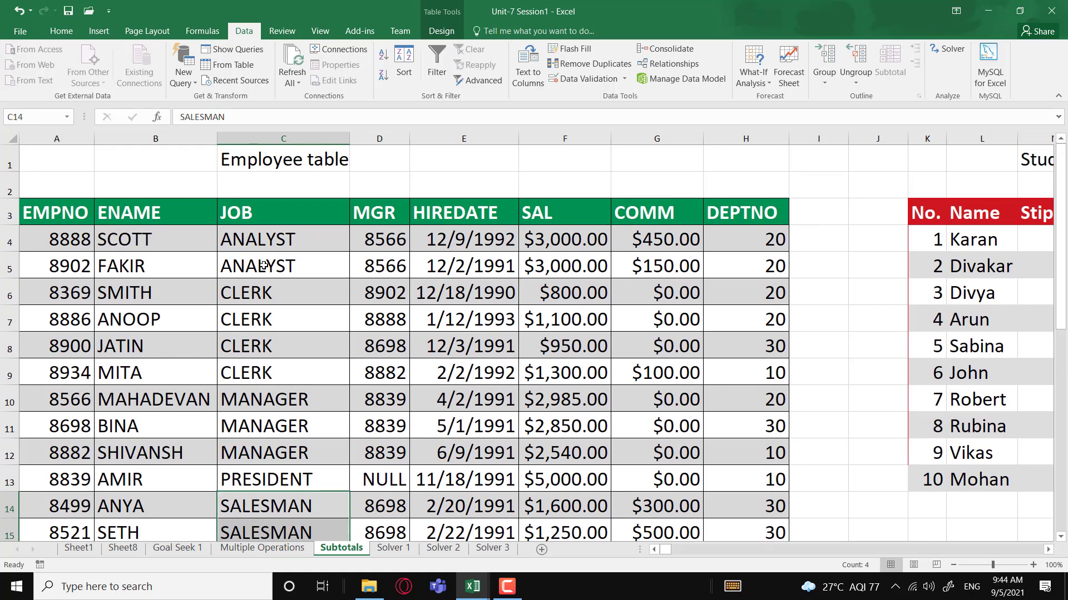
- Highlight the JOB and SAL cells of the ANALYST group and of the CLERK group to examine their salary totals
drag(288, 243, 290, 271)
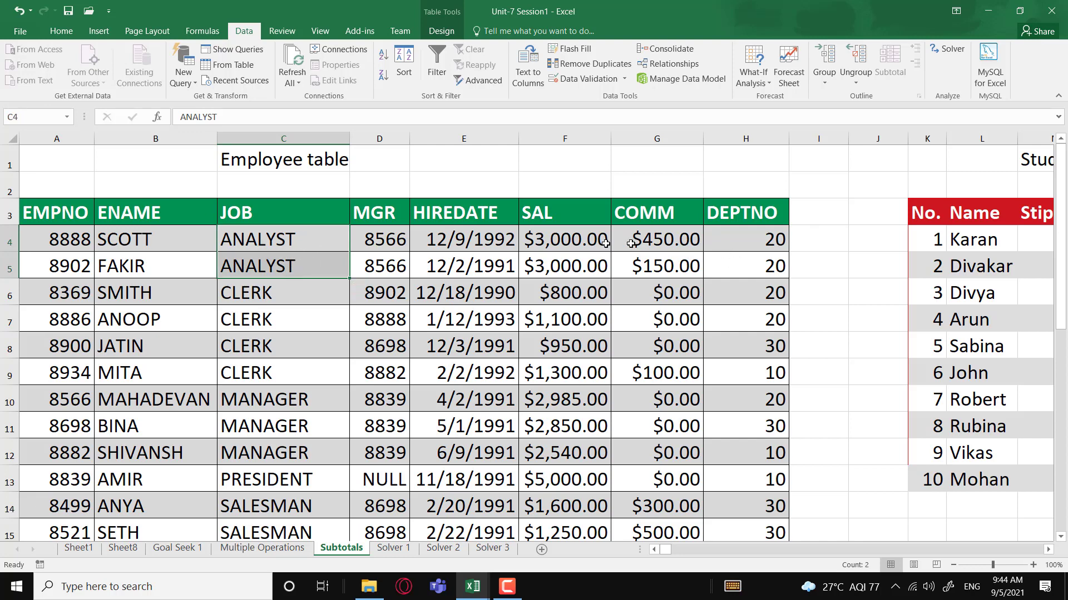
drag(570, 239, 589, 269)
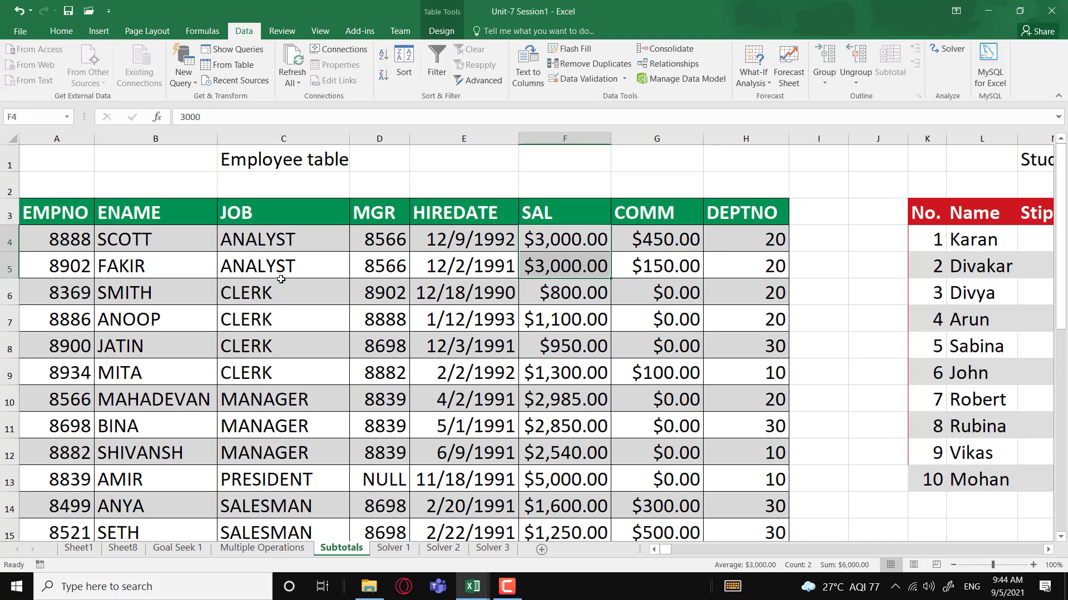
drag(271, 295, 271, 361)
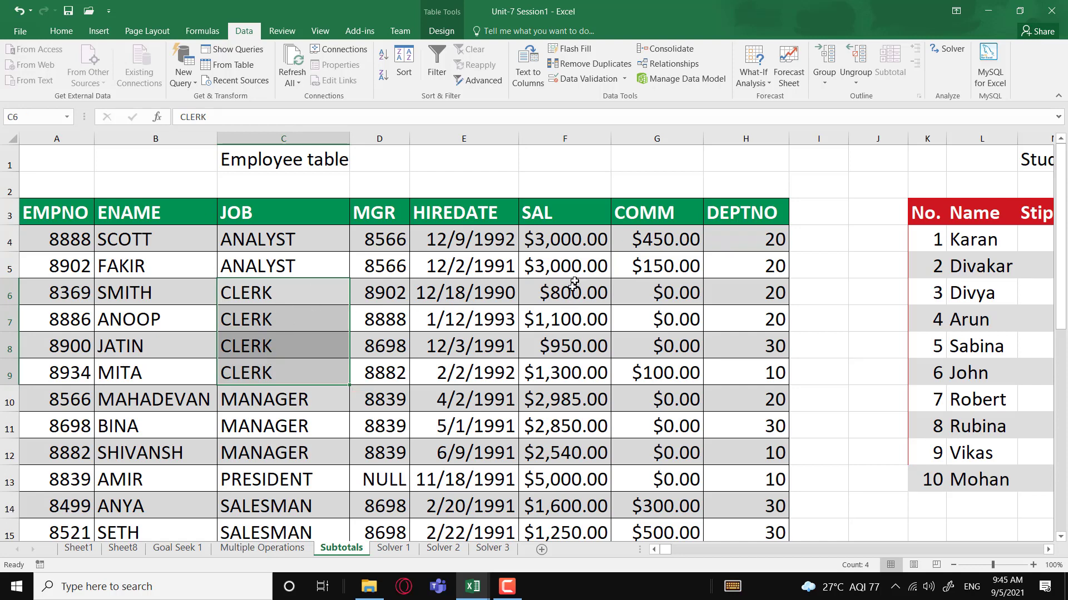
drag(573, 284, 571, 373)
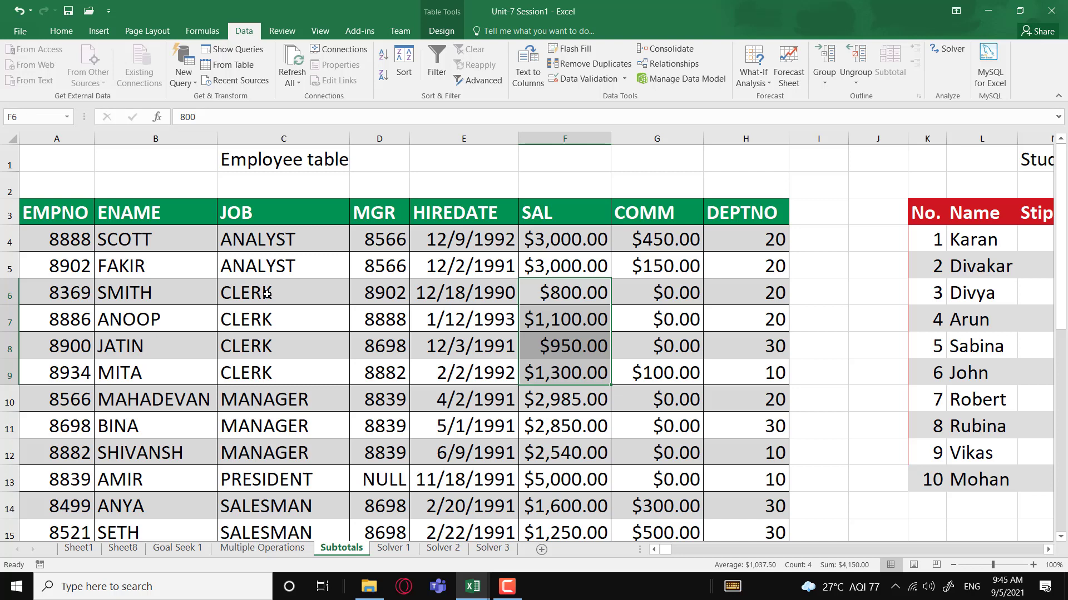
- Review the remaining job groups down to the last row of the employee table and return to its header
scroll(338, 357, down, 1)
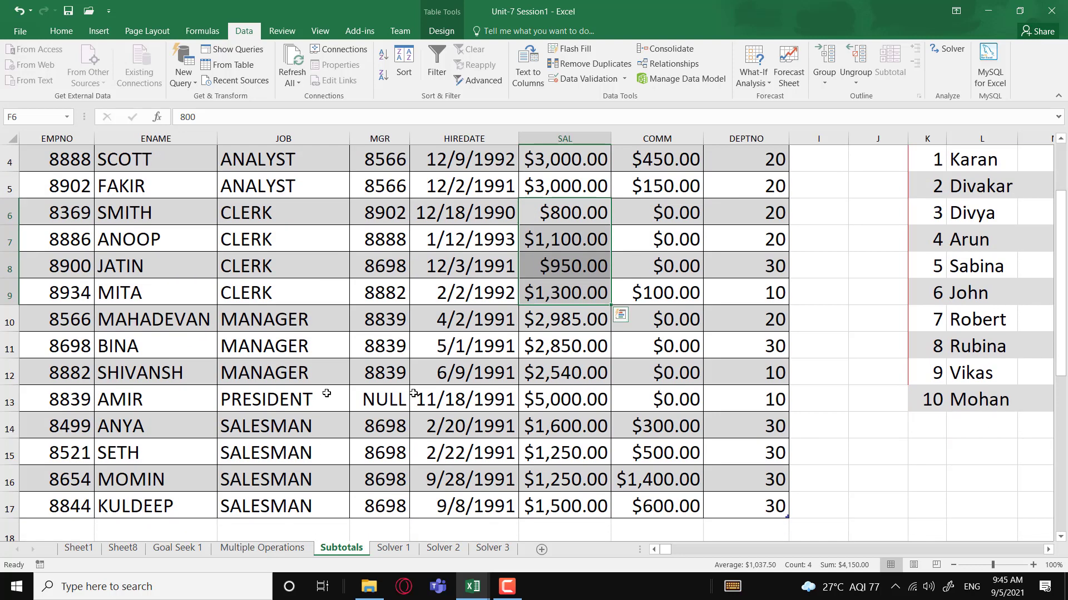
scroll(238, 265, up, 1)
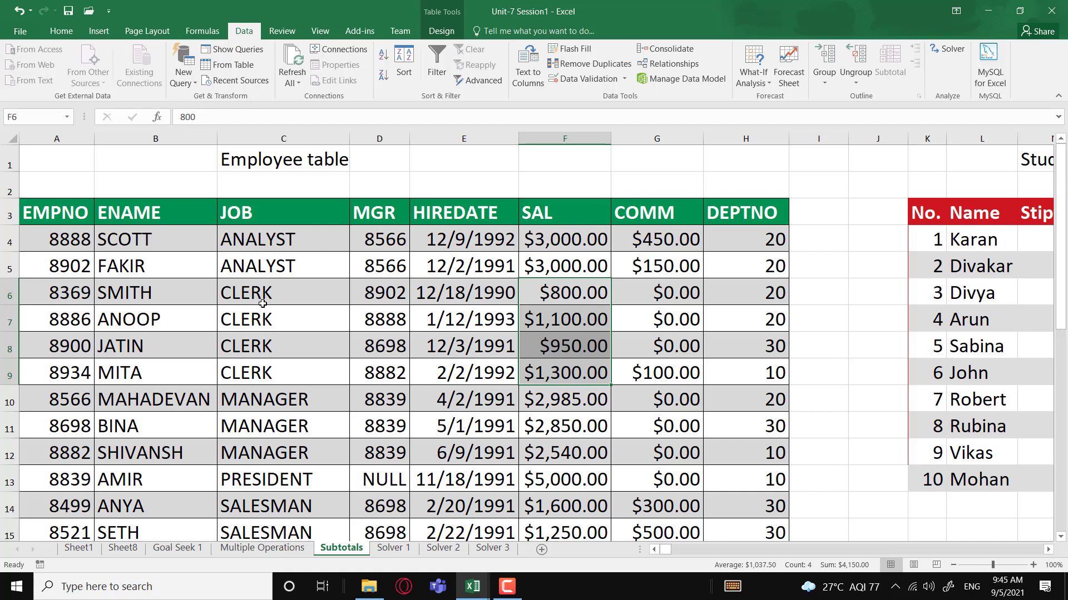
scroll(276, 378, down, 1)
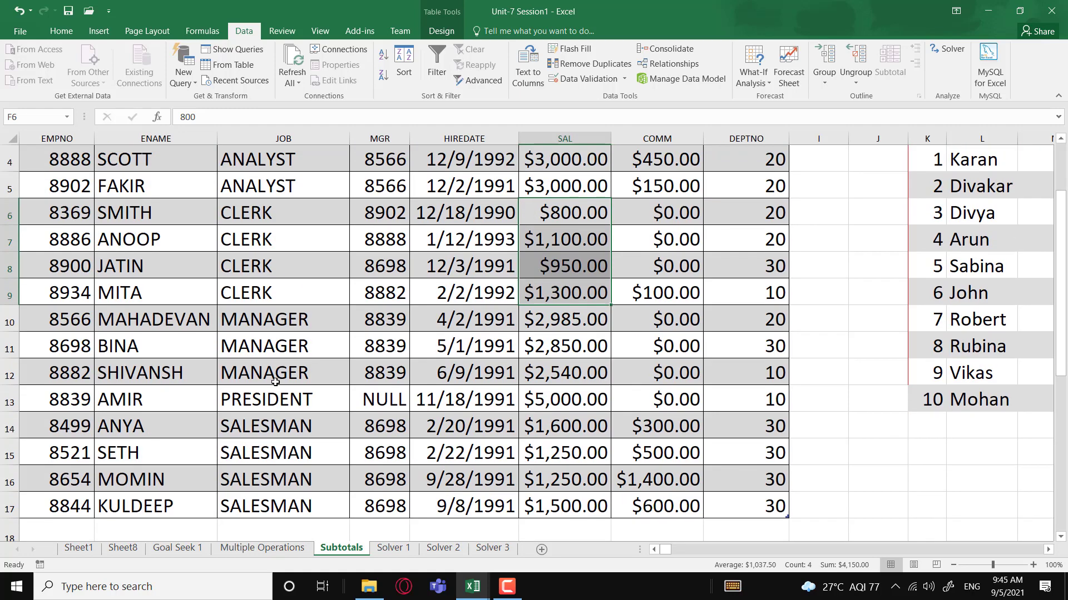
scroll(275, 382, up, 1)
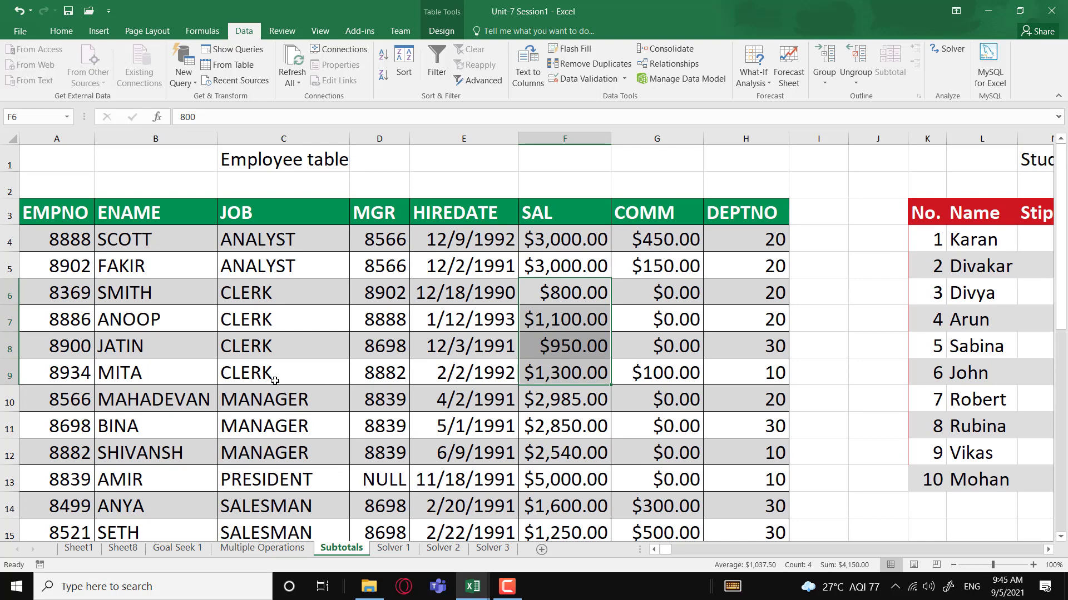
scroll(275, 380, down, 2)
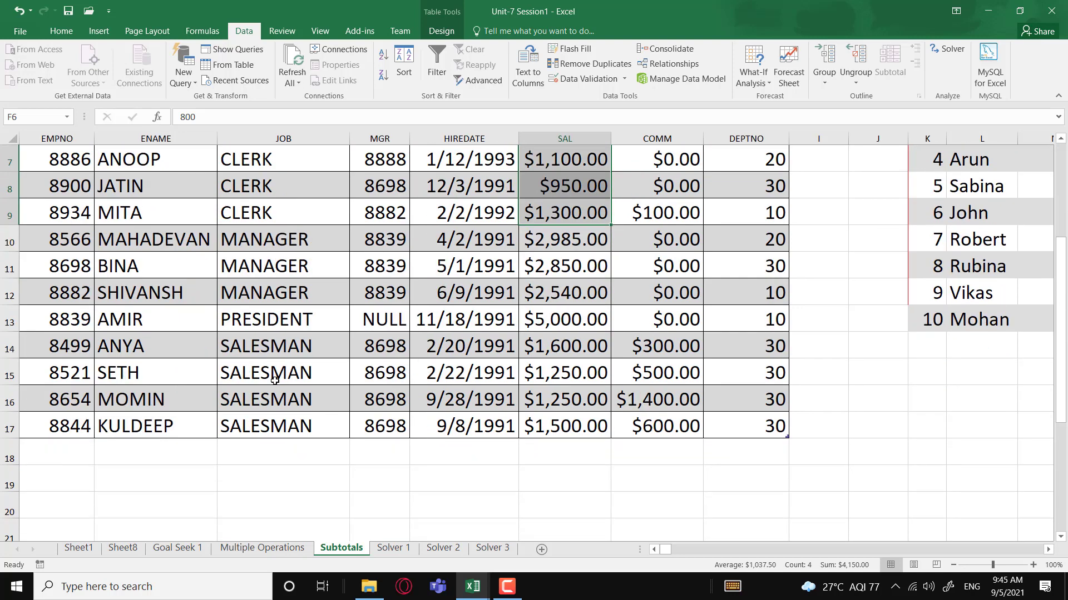
click(564, 456)
click(223, 375)
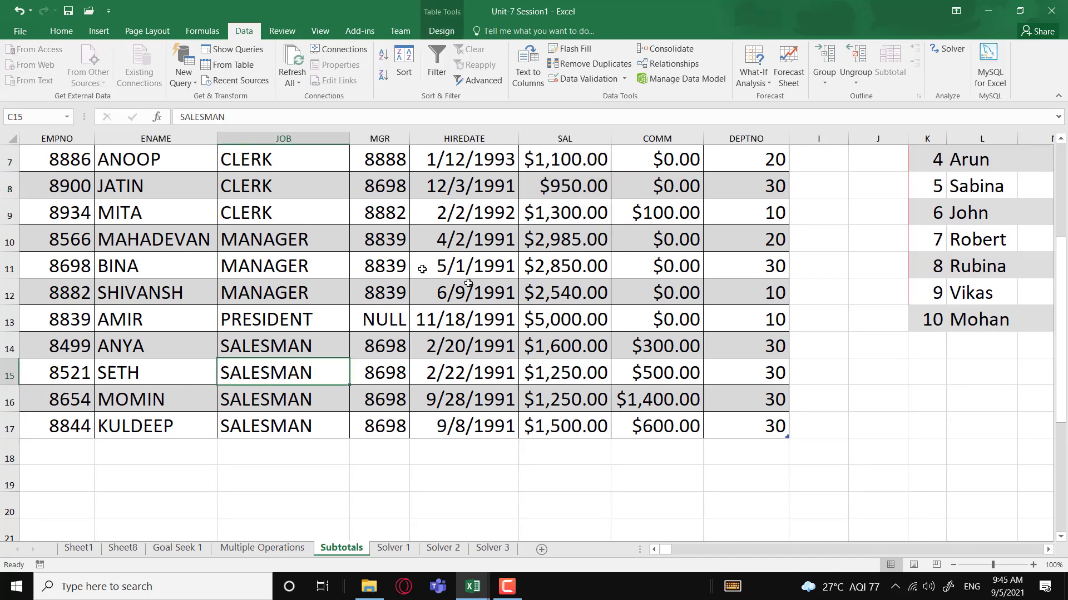
click(340, 223)
scroll(389, 309, up, 2)
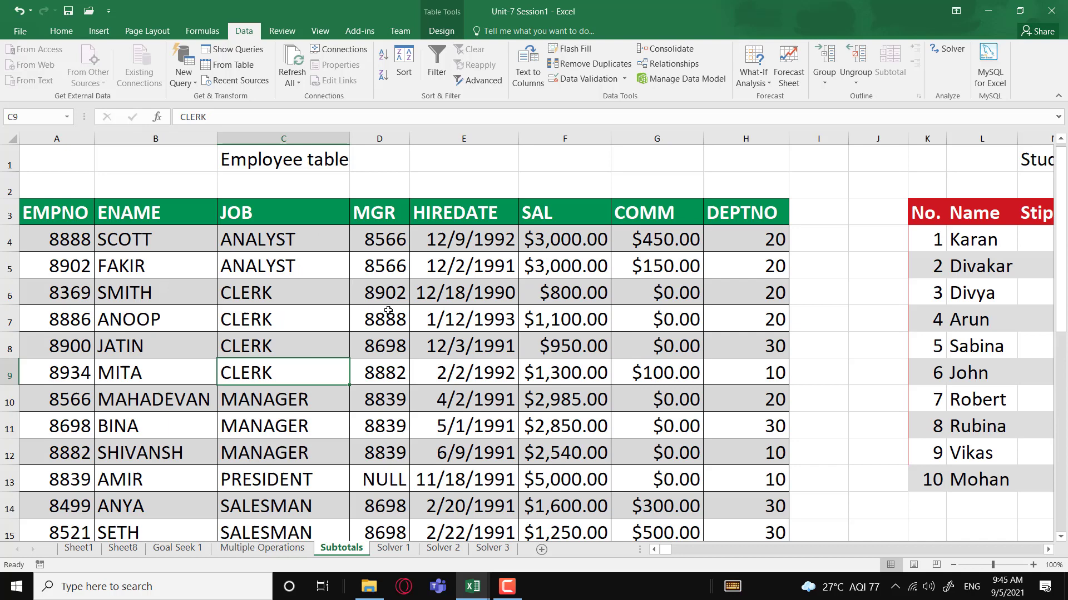
- Turn on the total row for the employee table
click(430, 369)
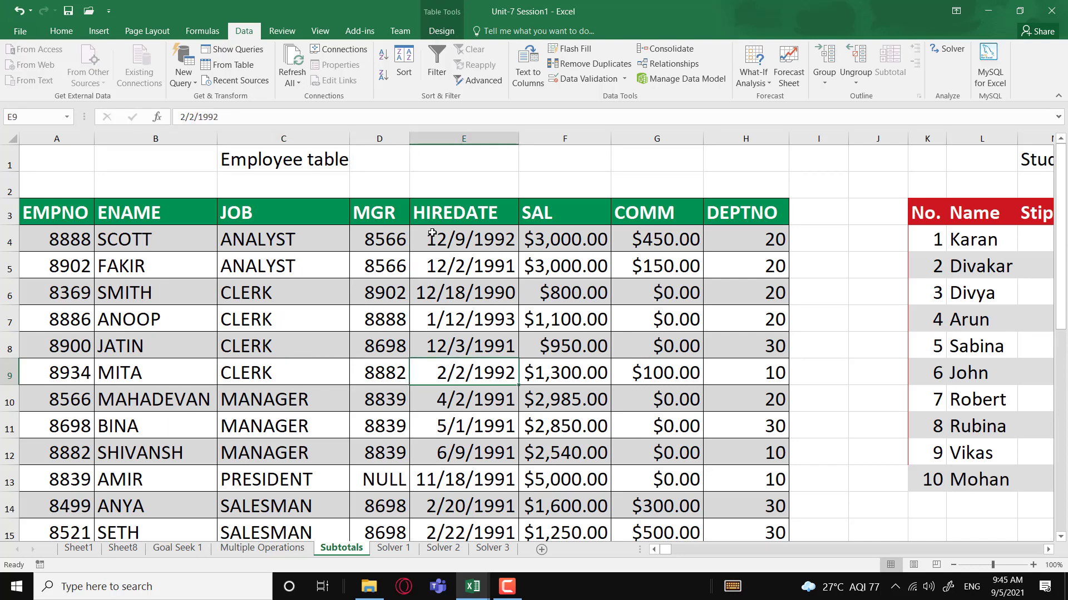
click(328, 32)
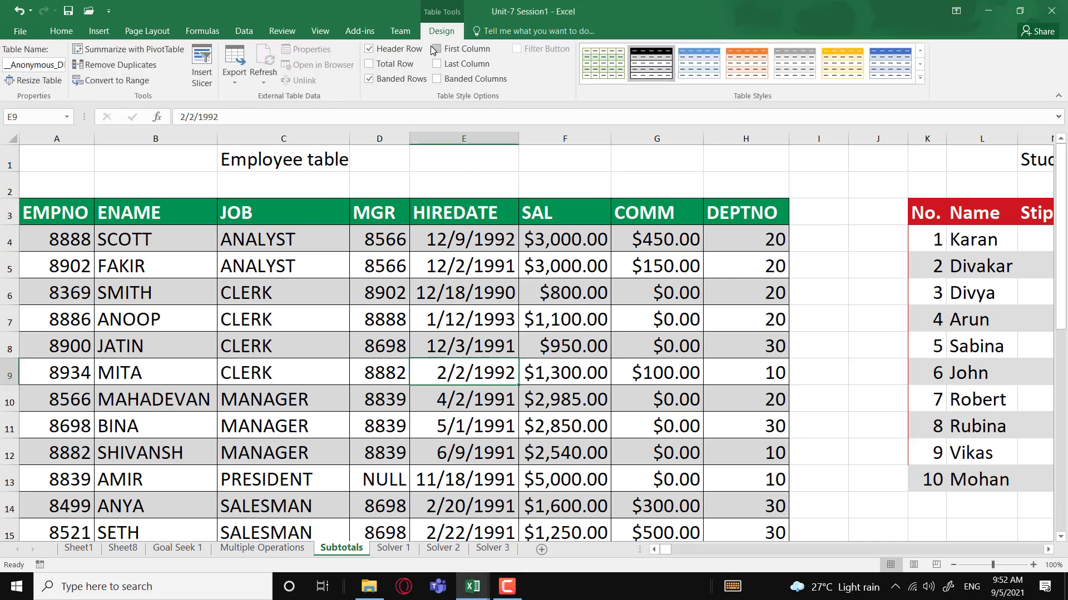
click(61, 31)
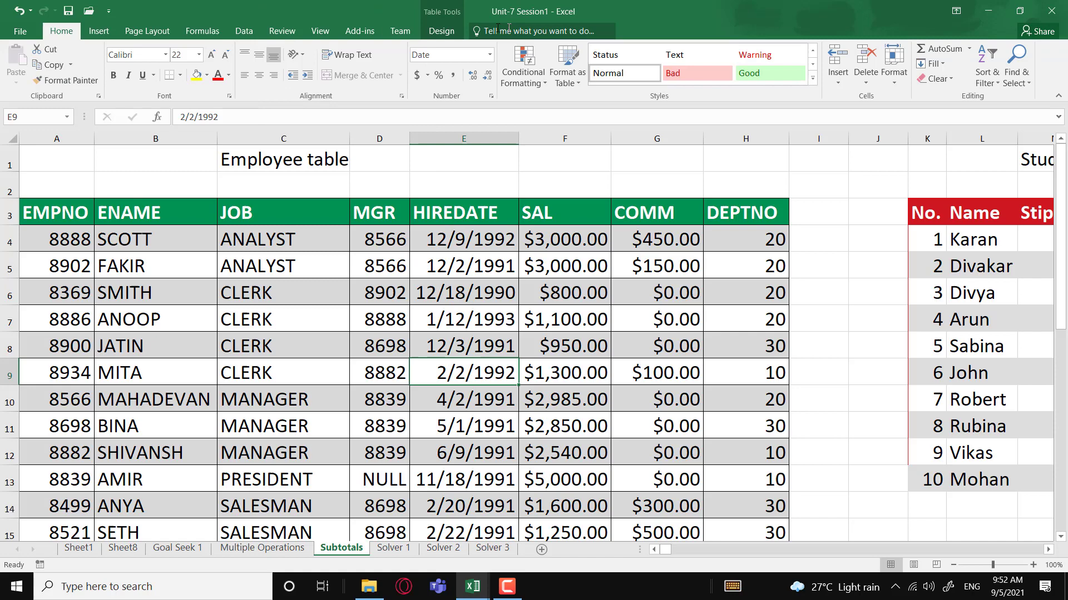
click(441, 31)
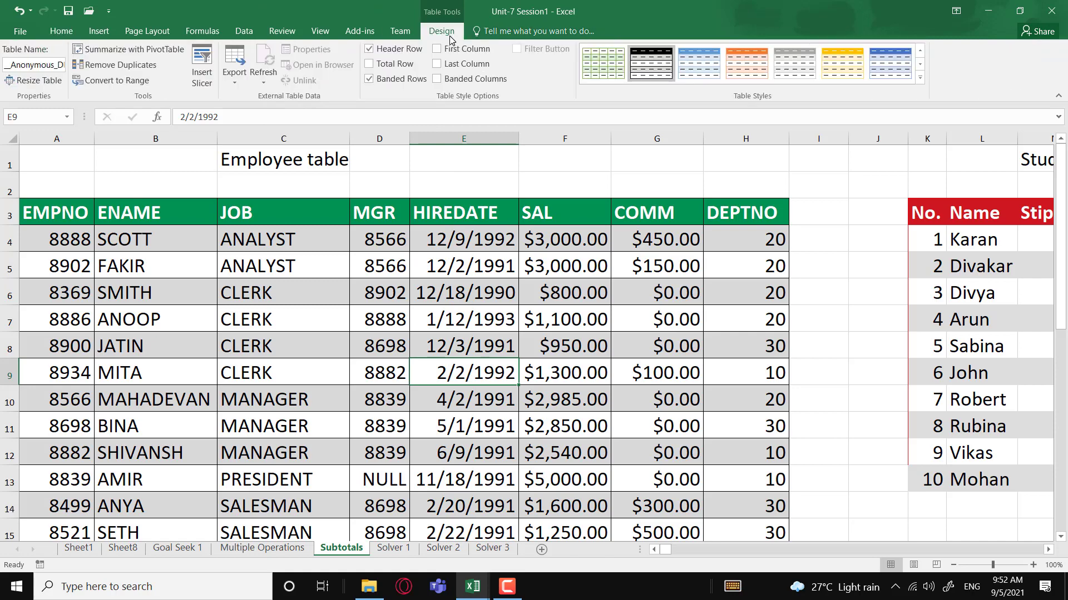
click(368, 64)
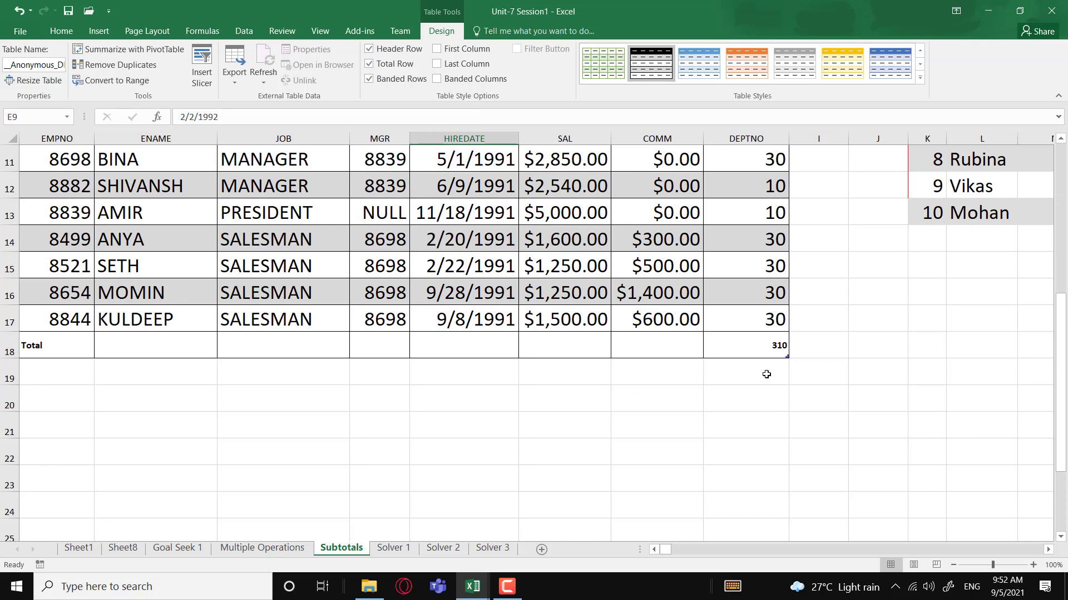
- Set the font size of the employee table's total row to 22
click(5, 349)
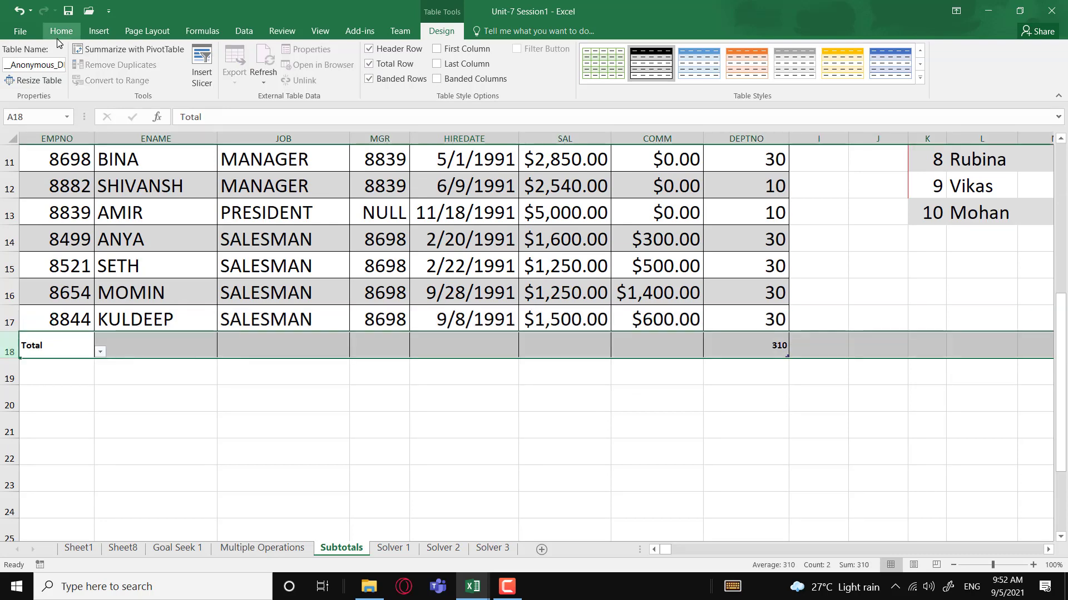
click(58, 32)
click(189, 57)
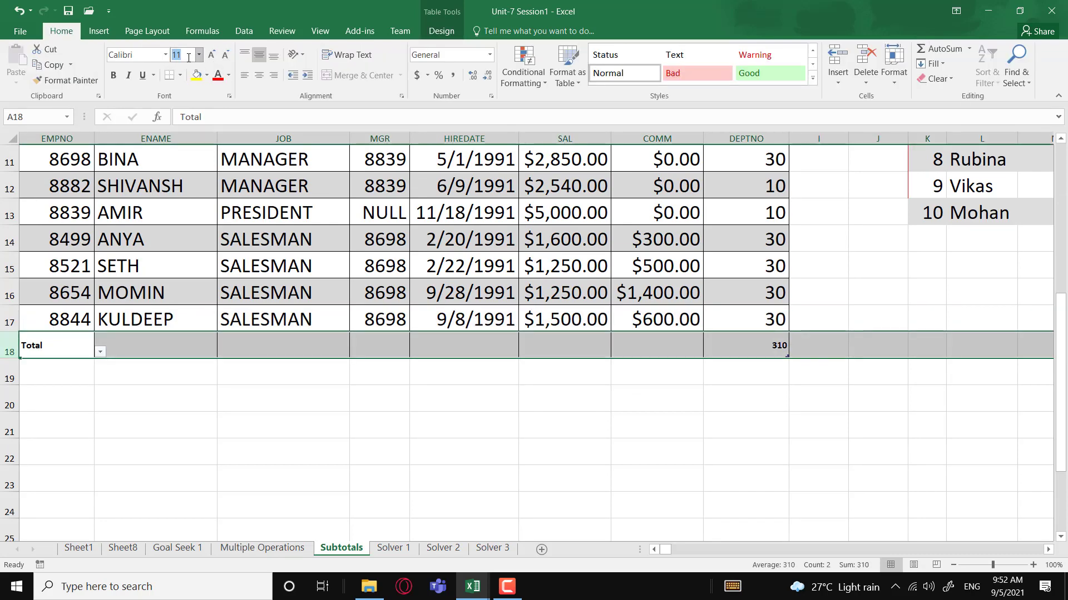
text(22)
key(Return)
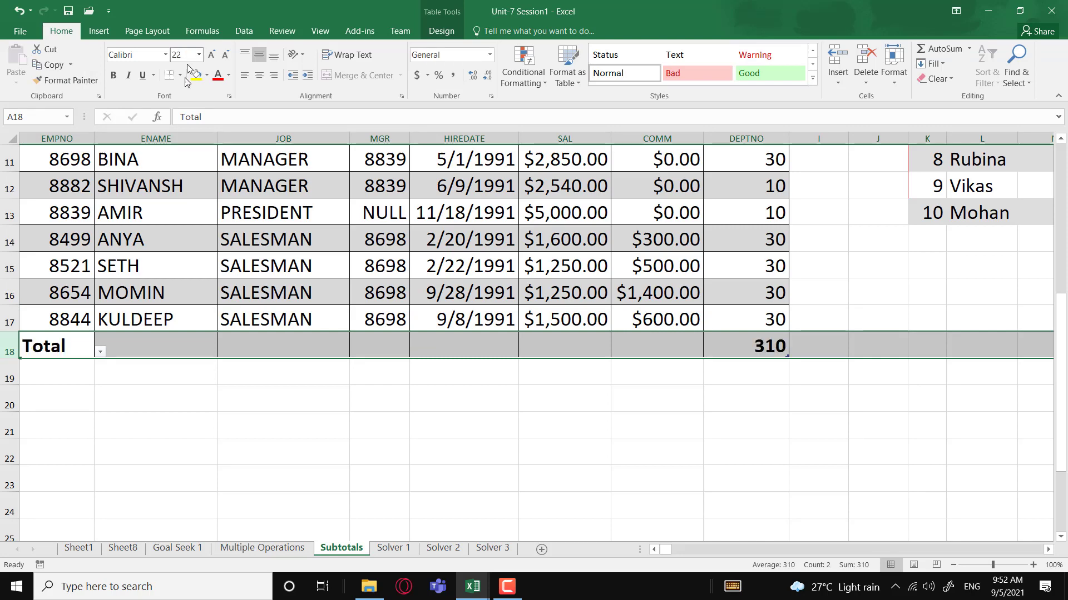
click(770, 396)
- Inspect the total row's label cell and the subtotal formula under the DEPTNO column
click(41, 342)
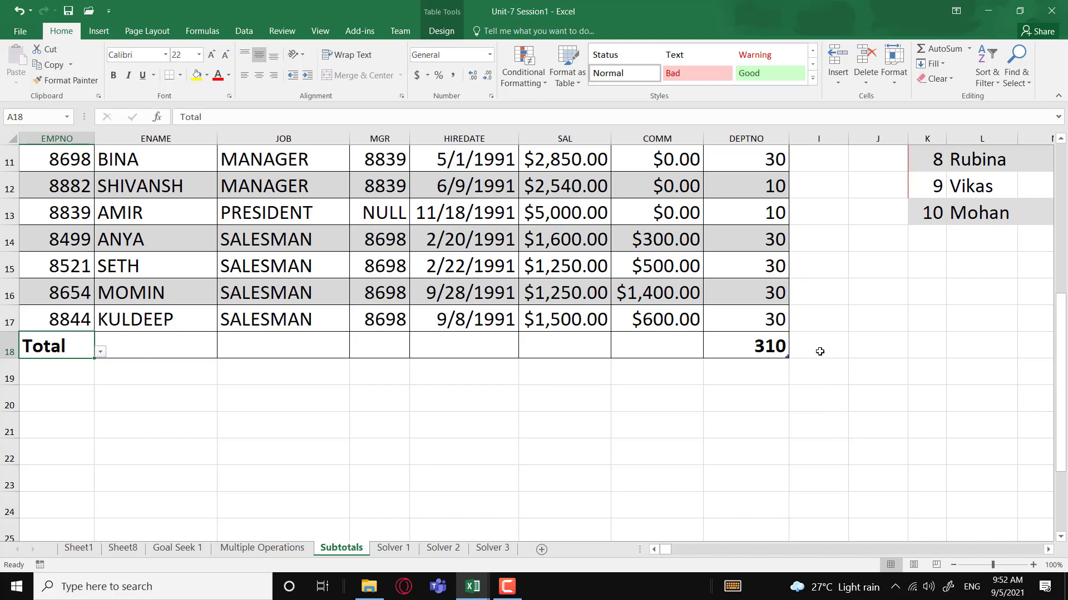
click(751, 345)
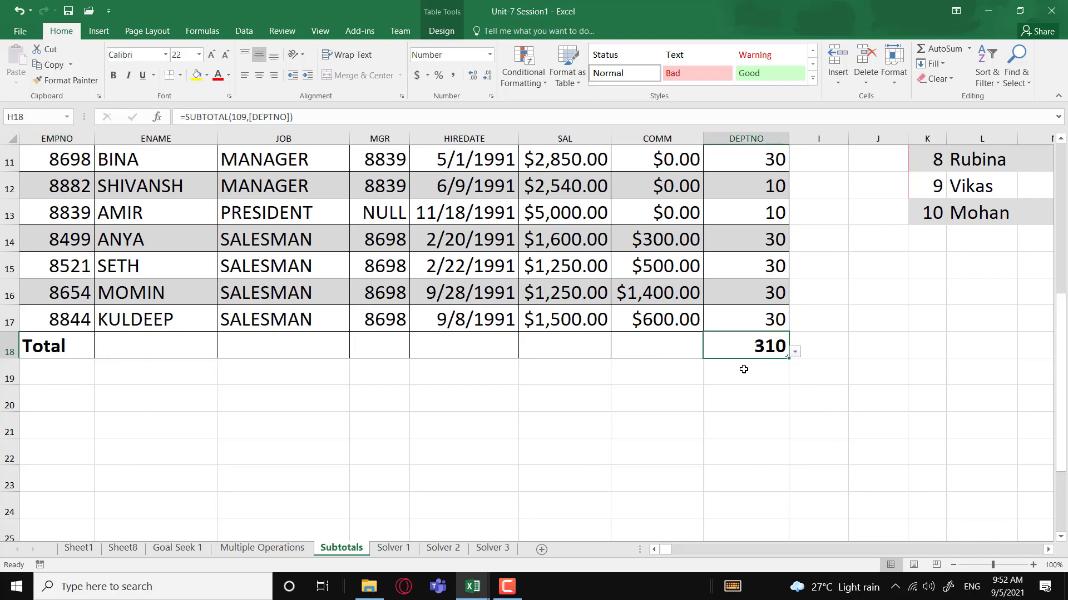
scroll(742, 369, up, 4)
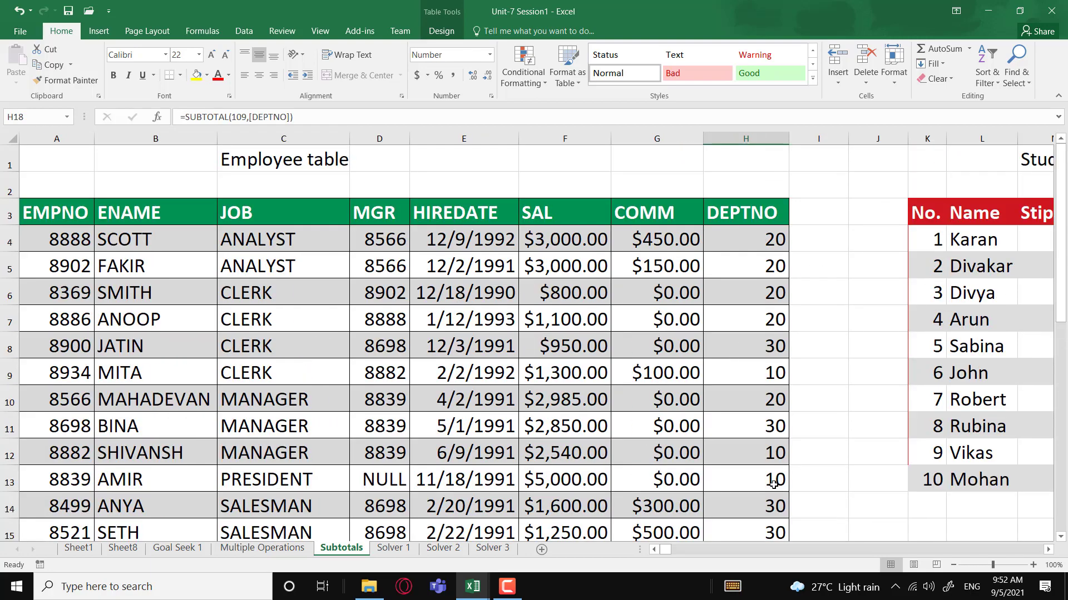
scroll(774, 484, down, 2)
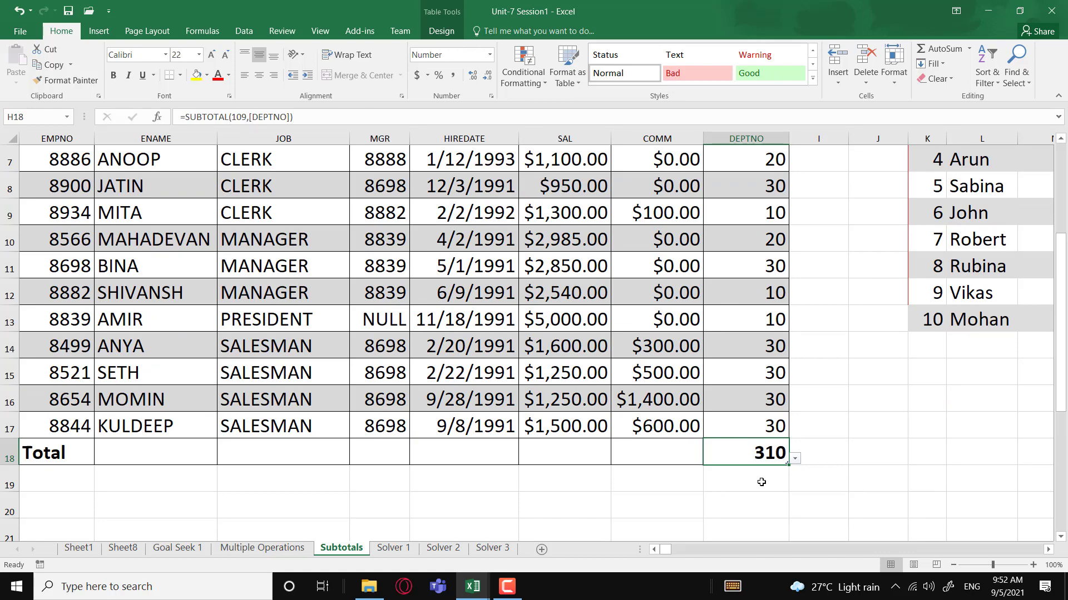
- Summarize the COMM column with the Sum function in the employee table's total row
click(648, 449)
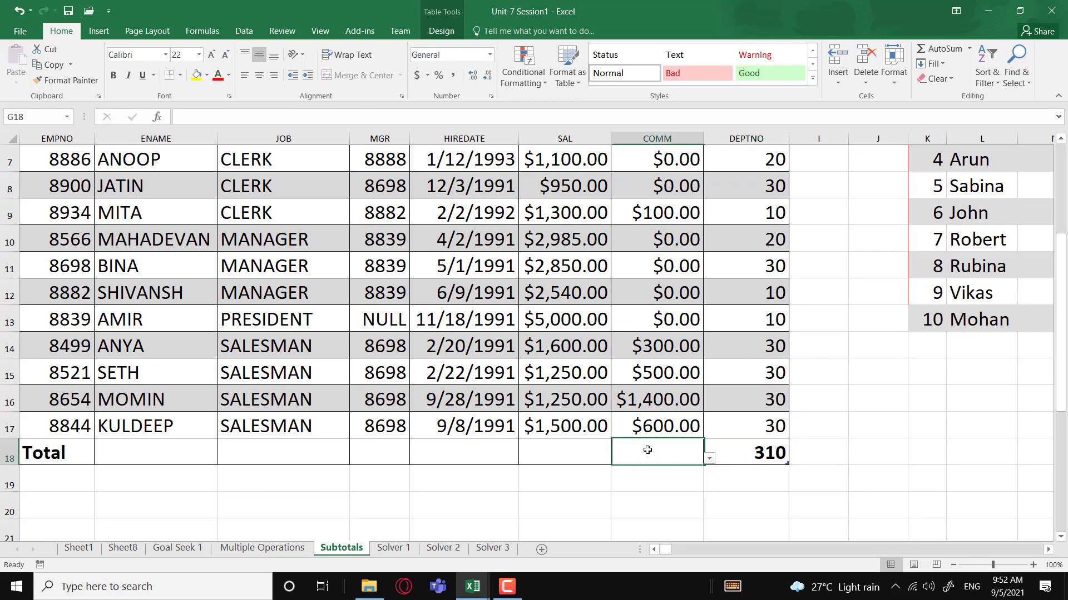
scroll(626, 408, up, 2)
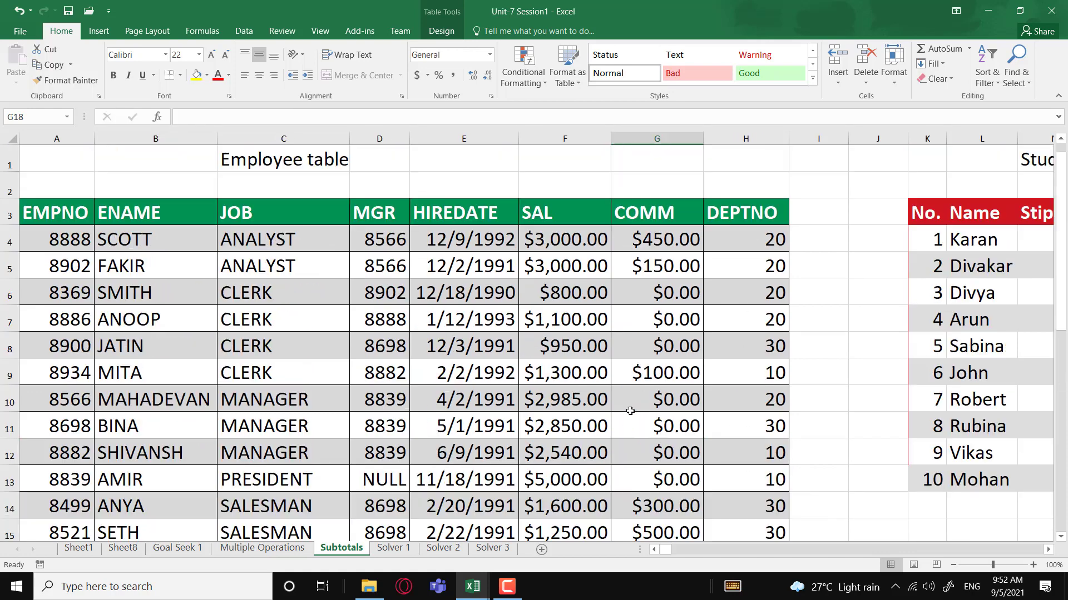
scroll(632, 408, down, 3)
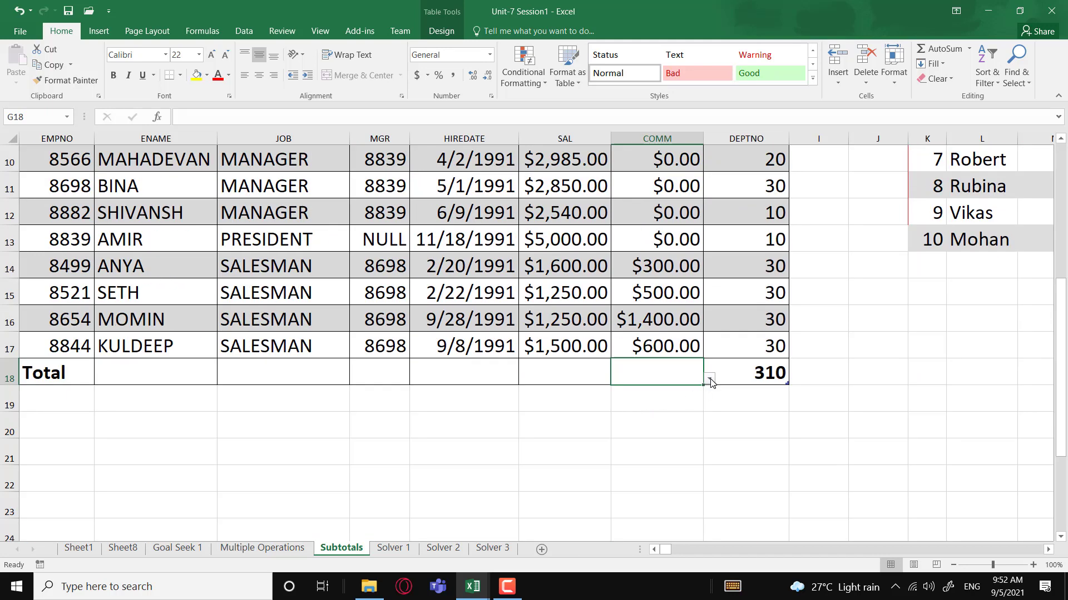
click(710, 381)
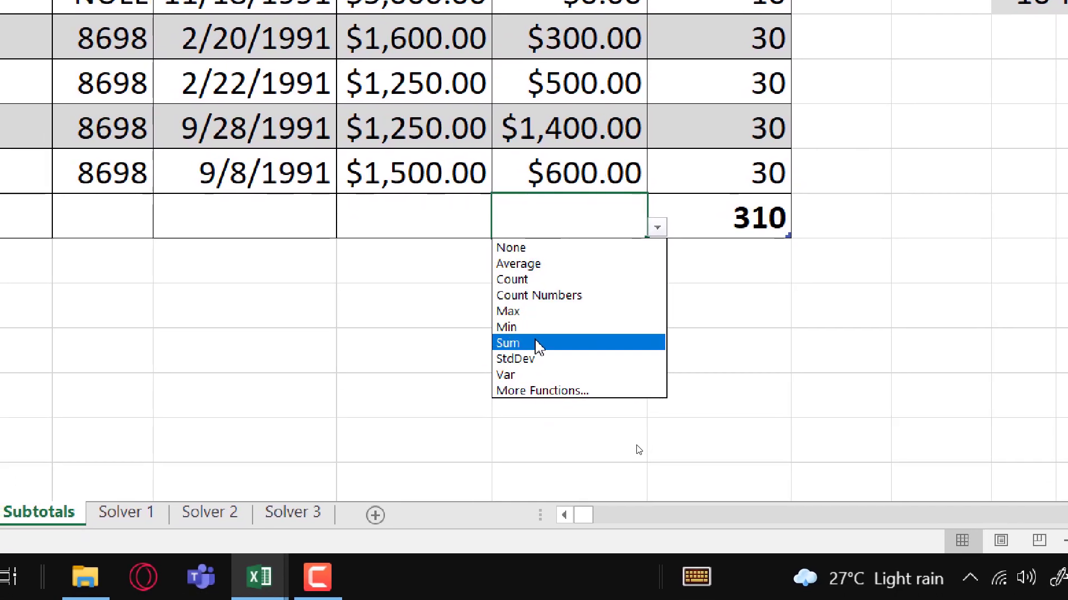
click(538, 346)
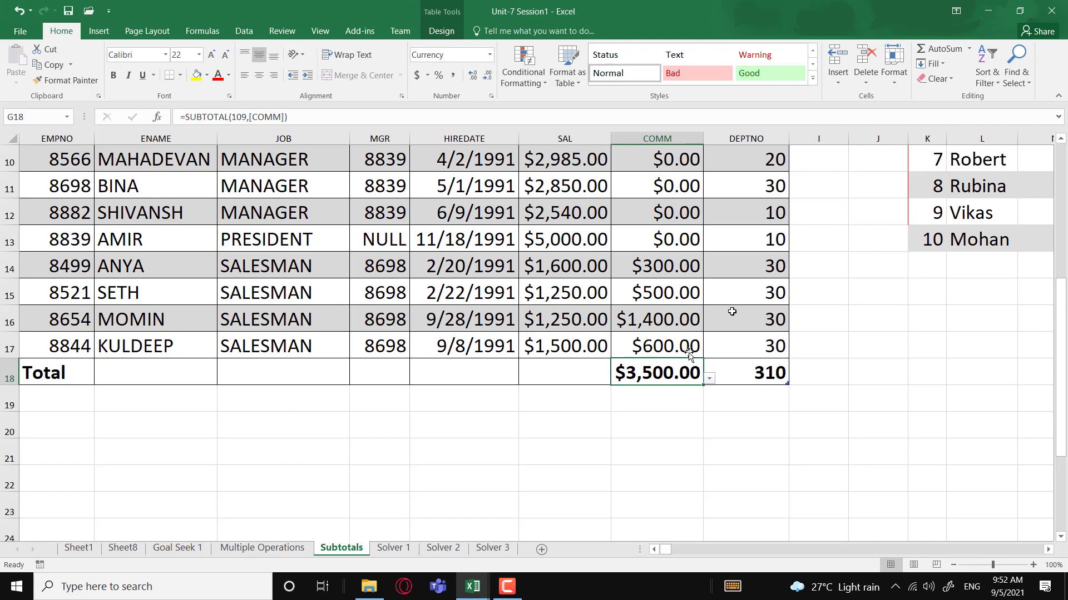
- Review the employee table's rows from the header down to the total row, comparing the COMM values with their total
scroll(637, 227, up, 3)
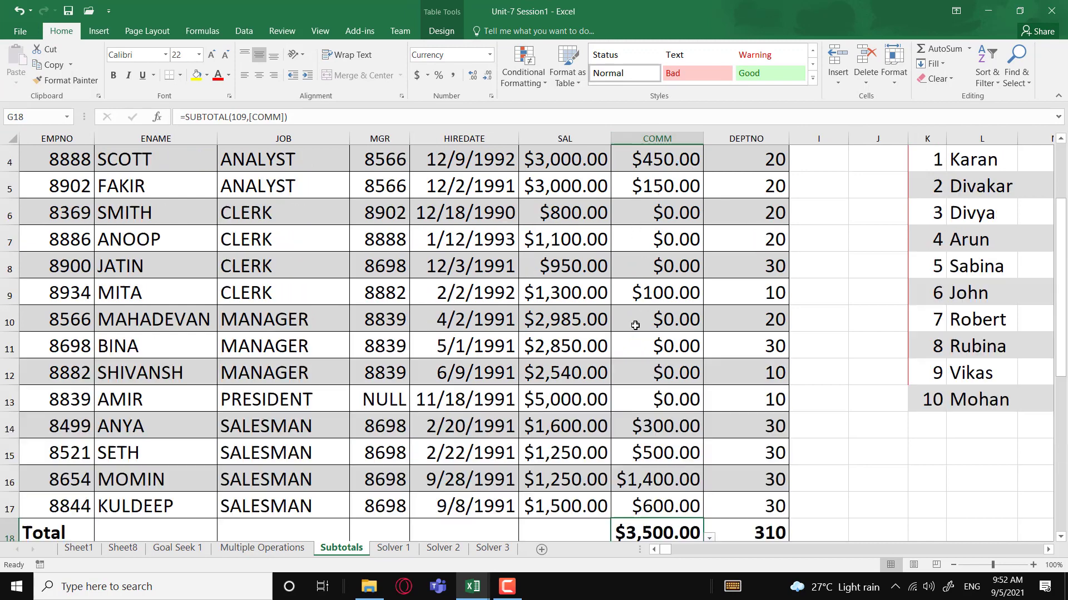
scroll(635, 326, down, 3)
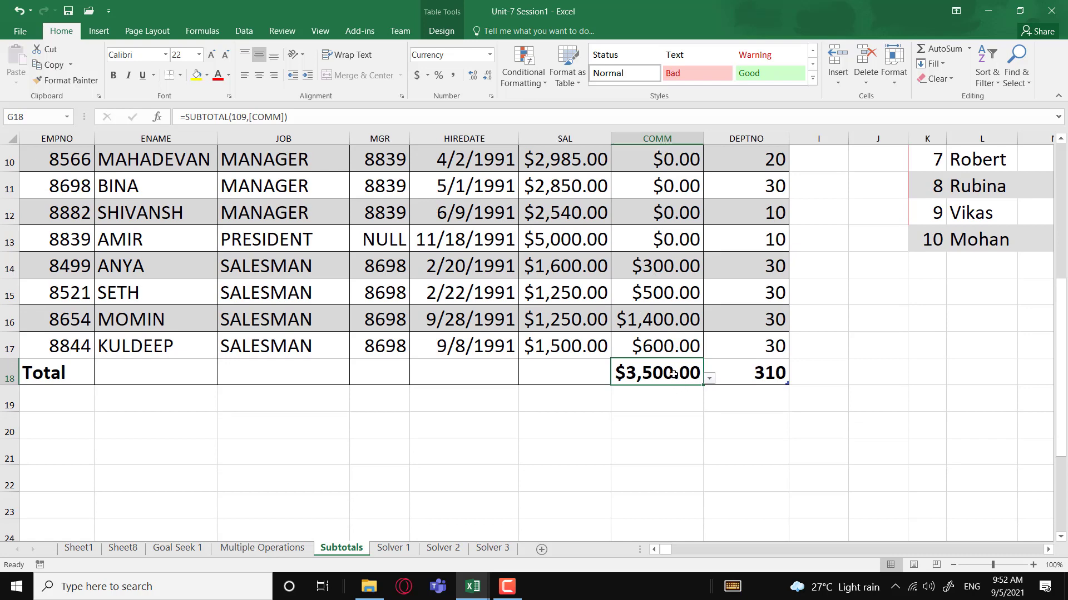
scroll(671, 395, up, 3)
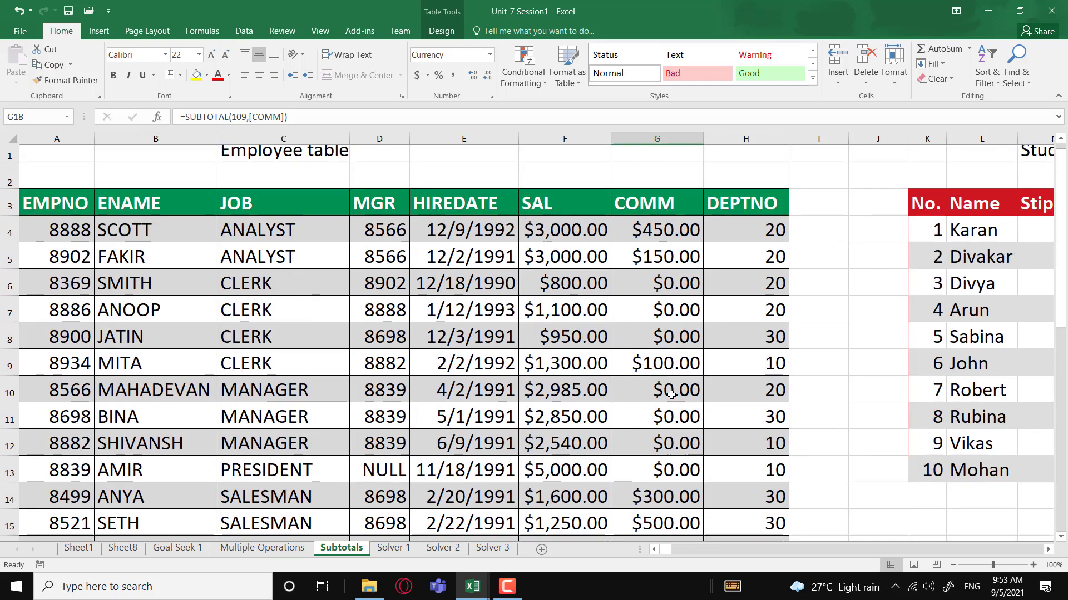
scroll(671, 394, down, 3)
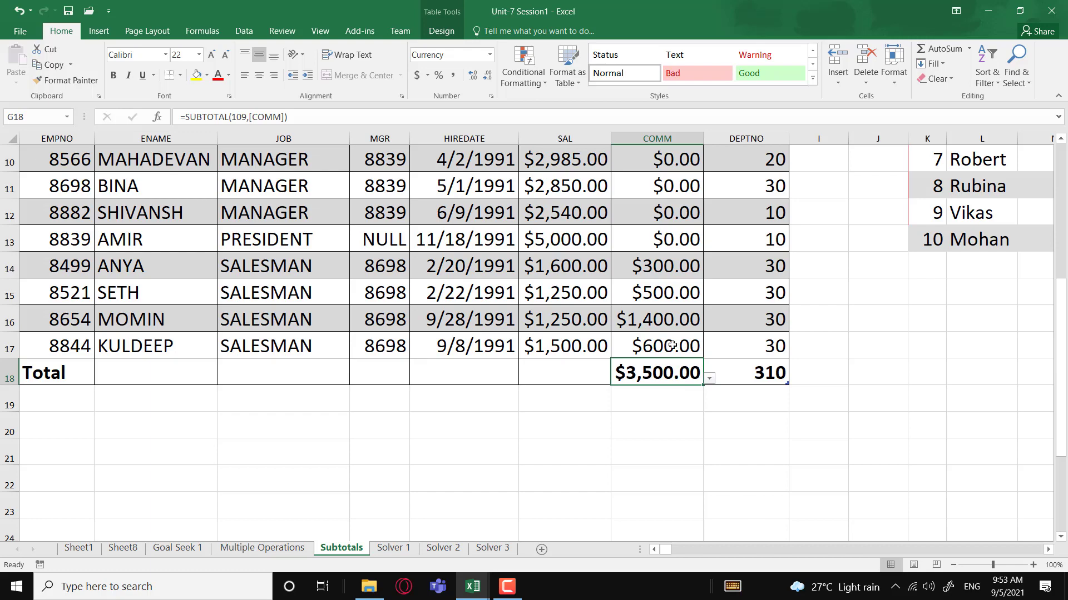
scroll(671, 345, up, 3)
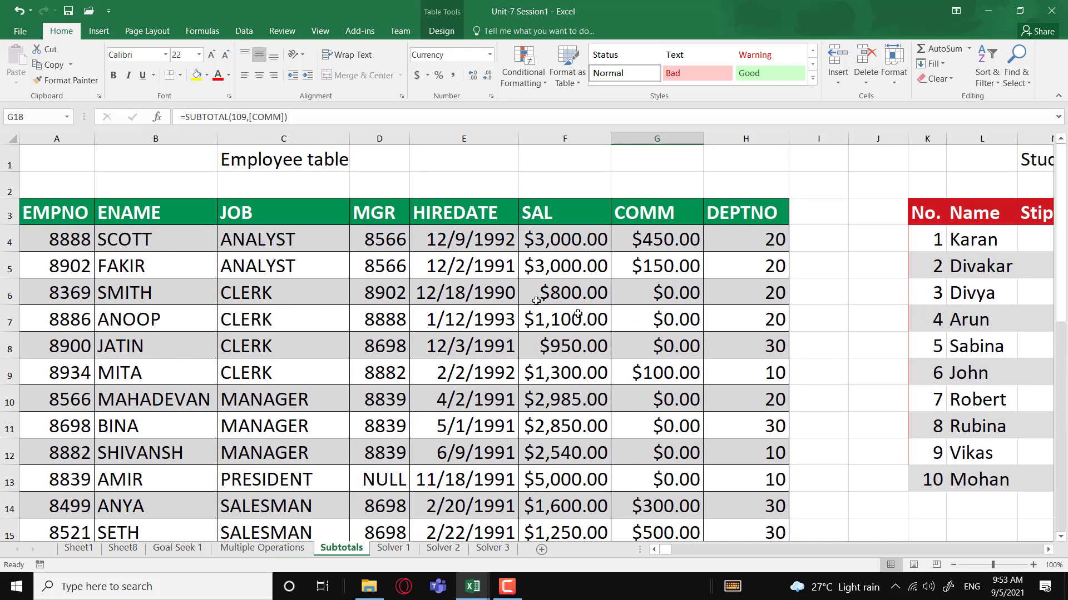
scroll(514, 290, down, 2)
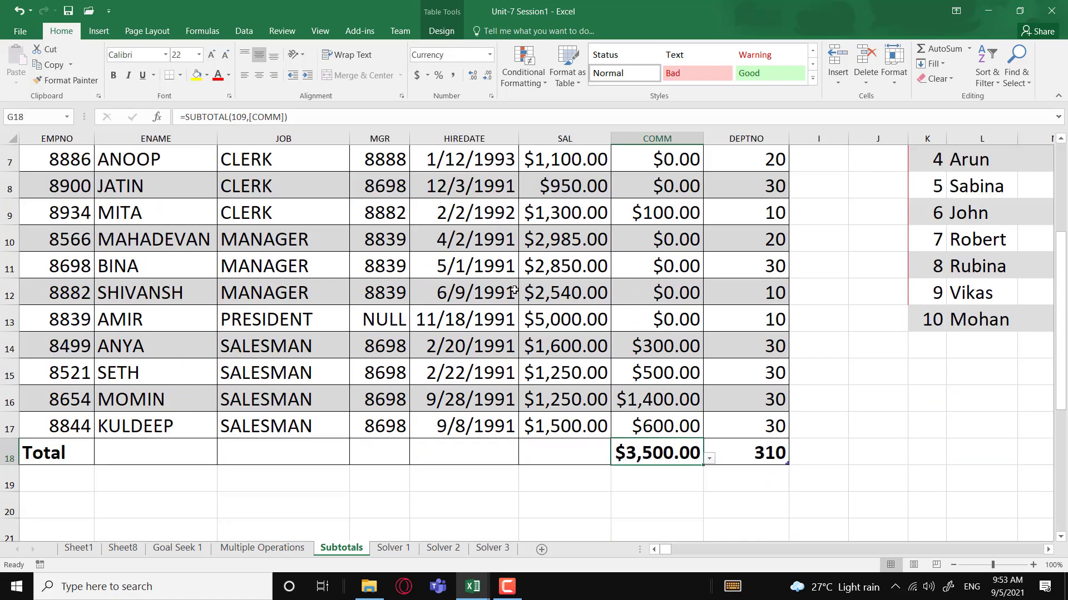
scroll(514, 290, up, 2)
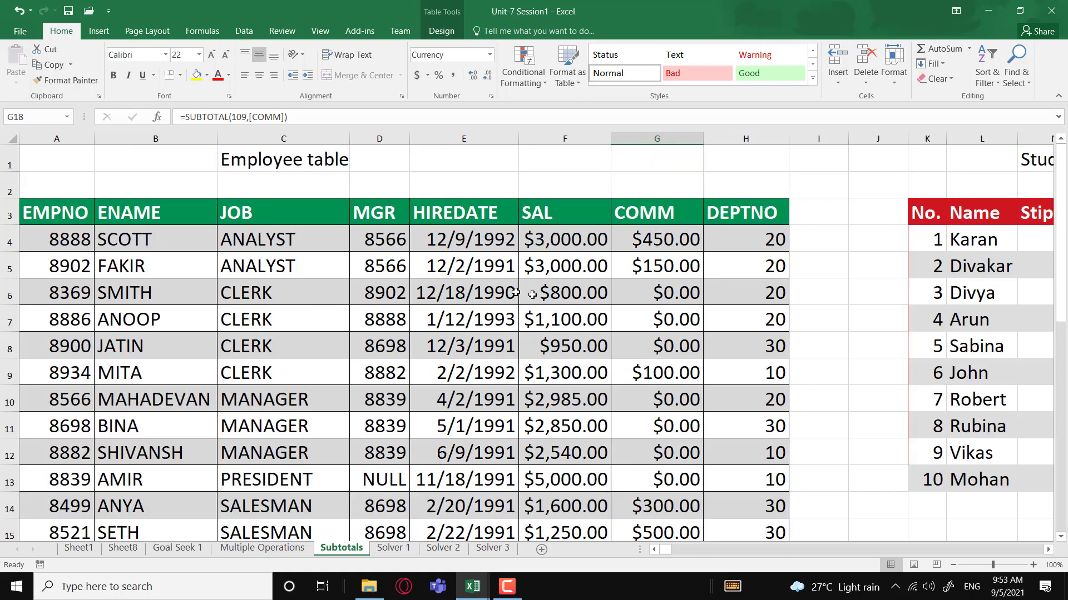
scroll(264, 337, down, 1)
scroll(264, 337, down, 1)
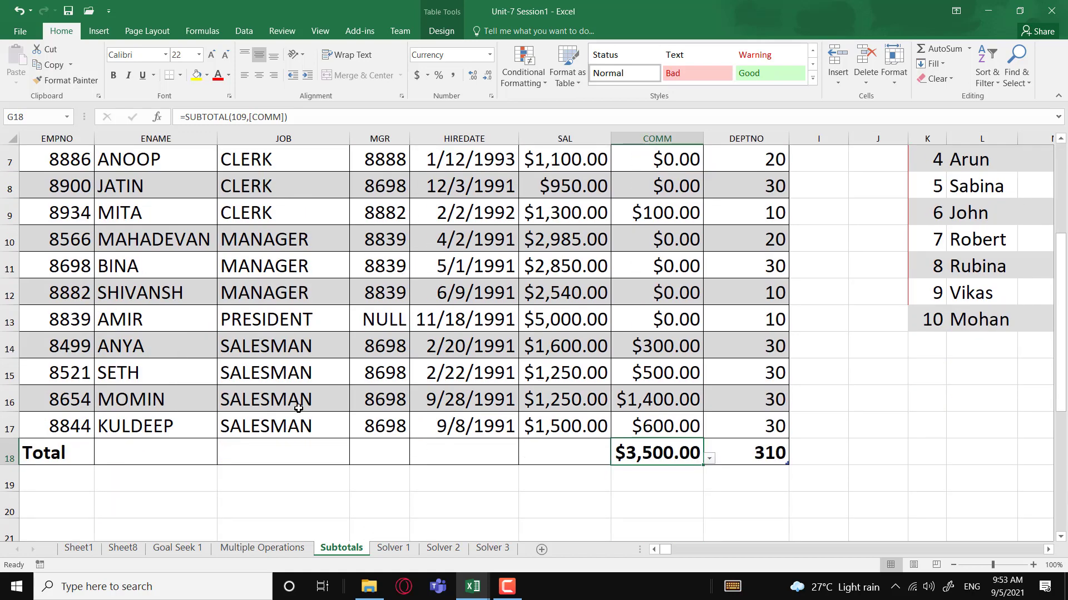
scroll(293, 401, up, 2)
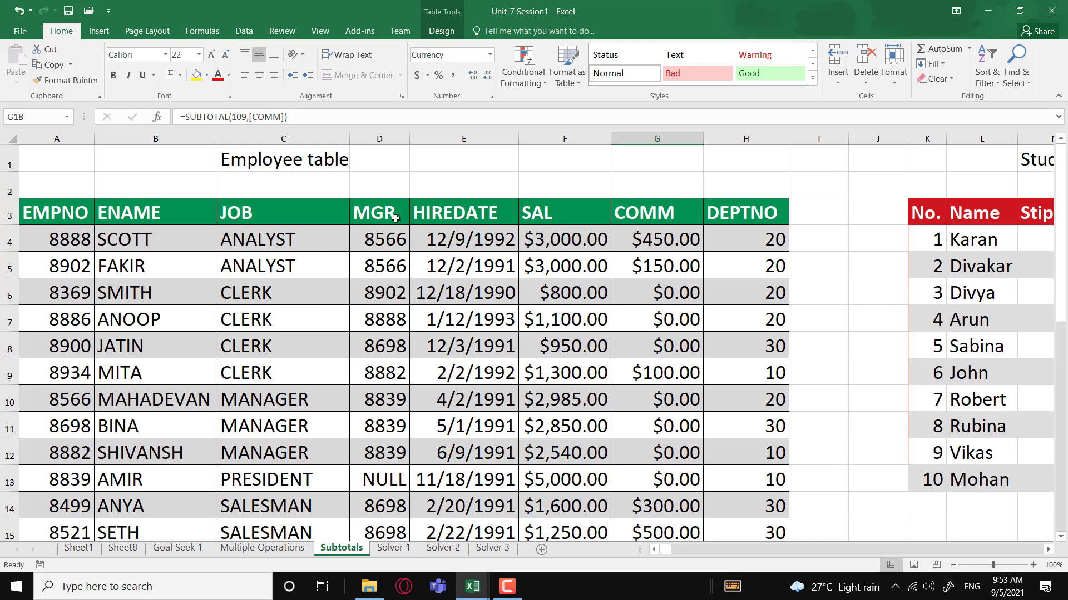
- Turn on filtering for the employee table's header row
click(434, 316)
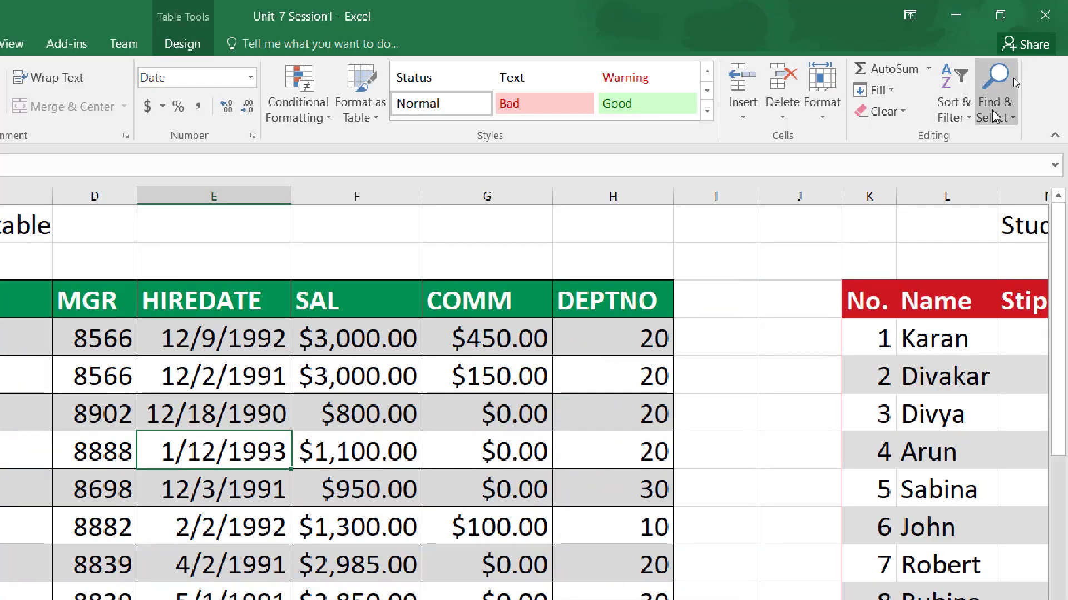
click(953, 106)
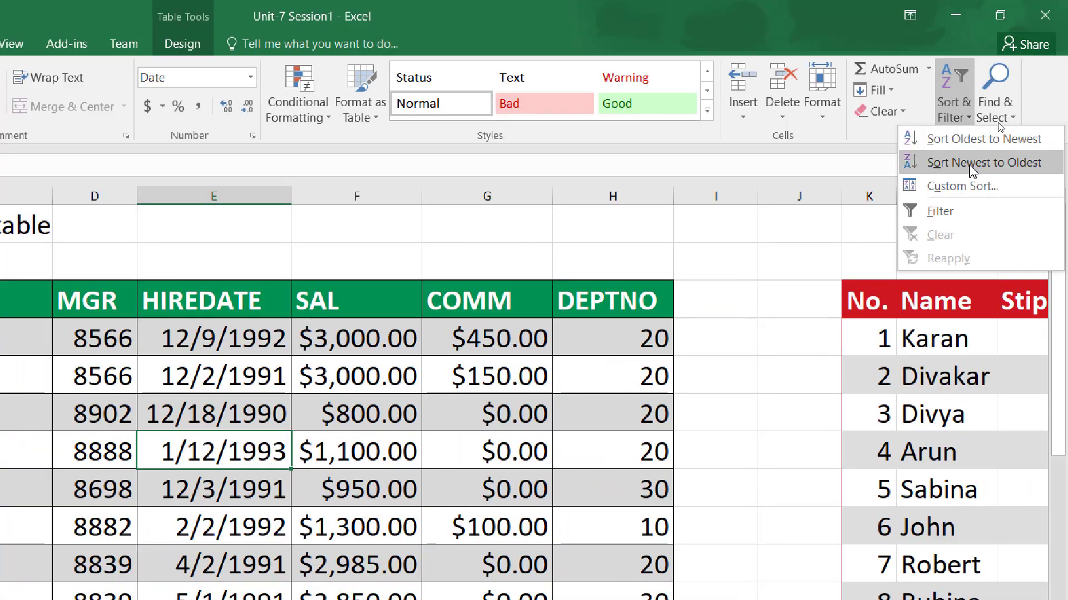
click(966, 215)
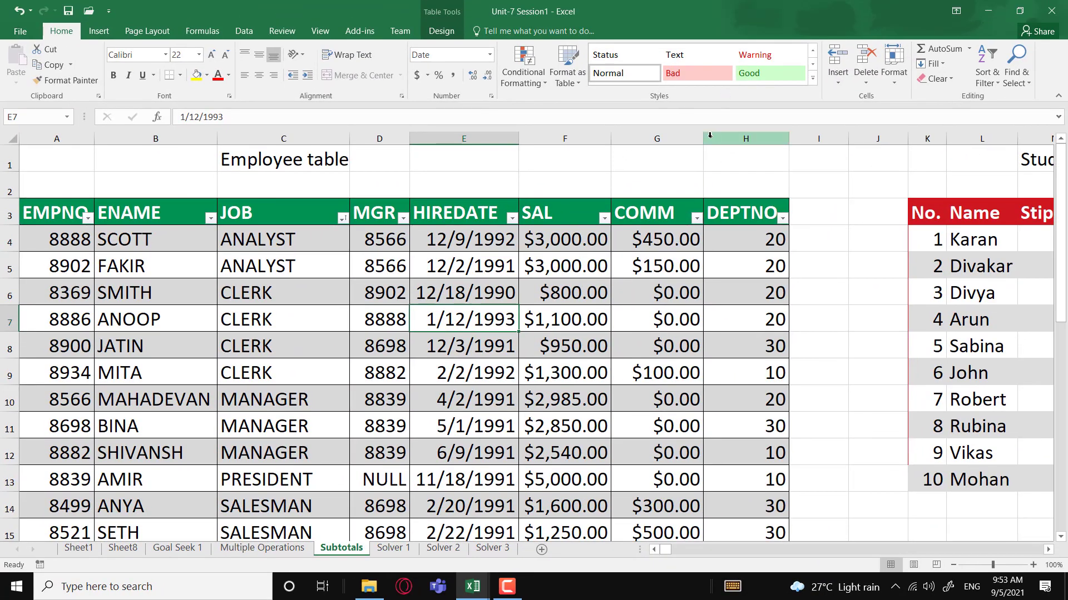
- Filter the JOB column to show only SALESMAN rows and check the COMM subtotal in the total row
click(343, 219)
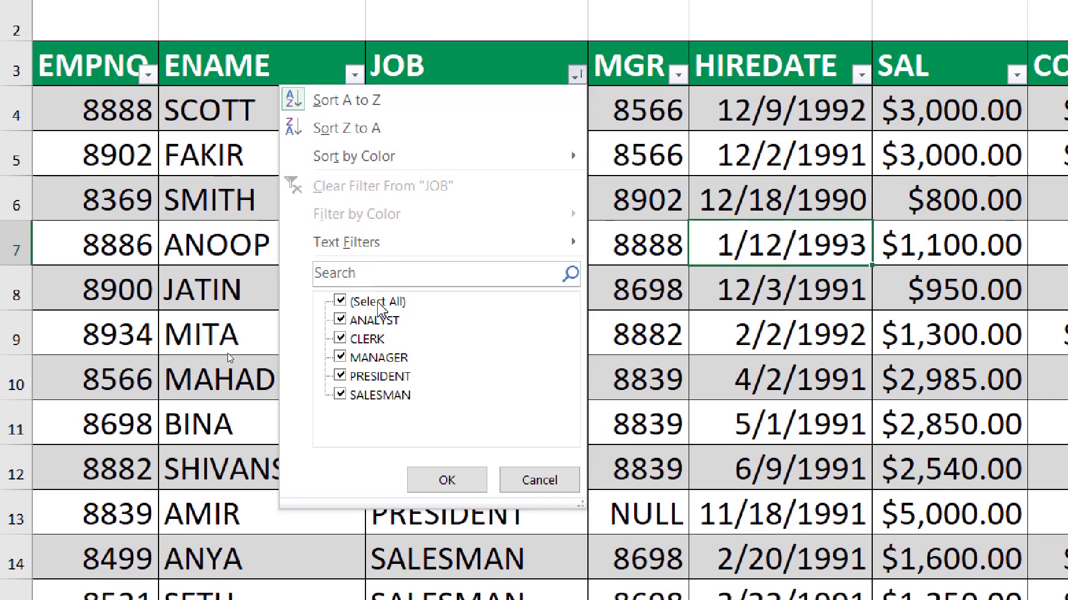
click(338, 302)
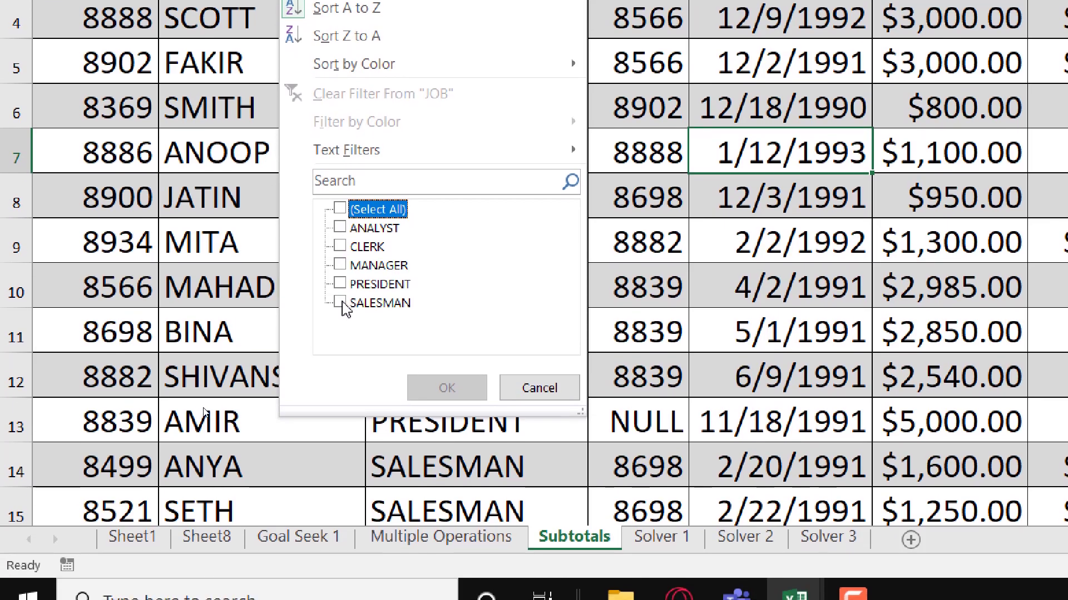
click(339, 303)
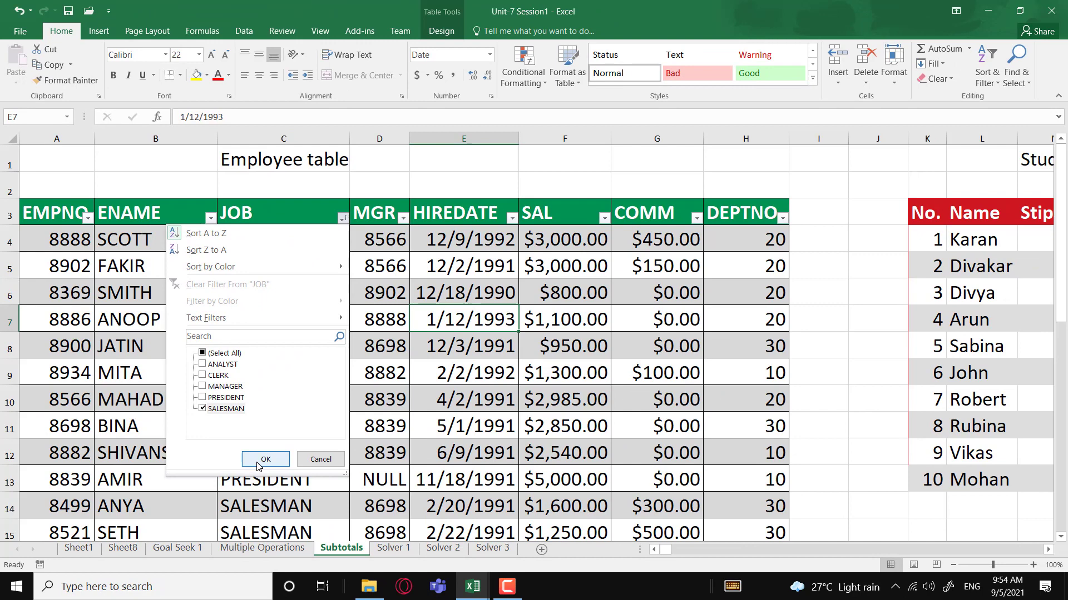
click(264, 459)
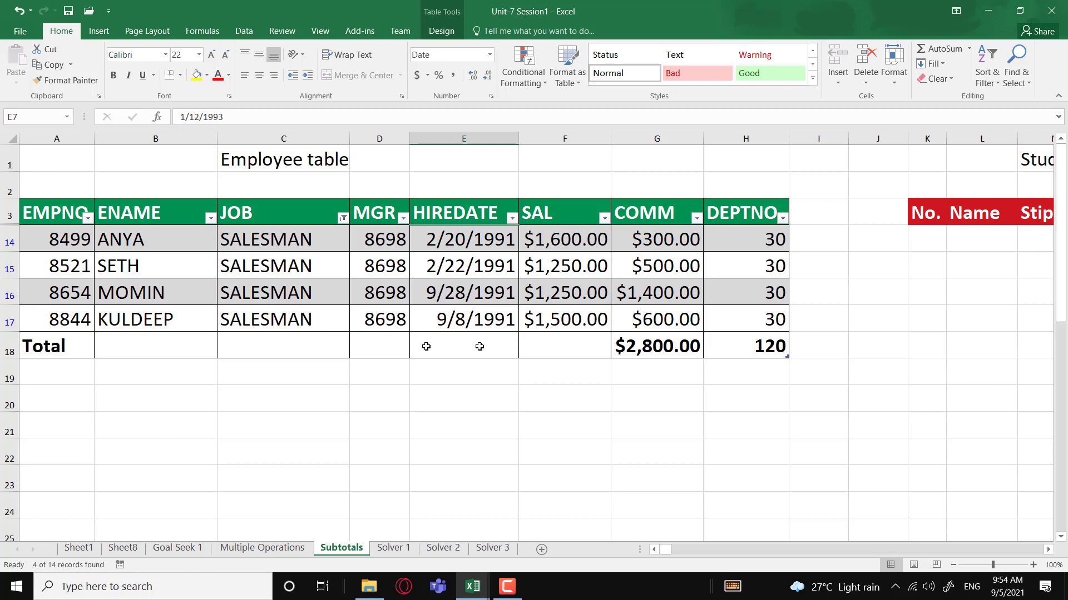
click(9, 346)
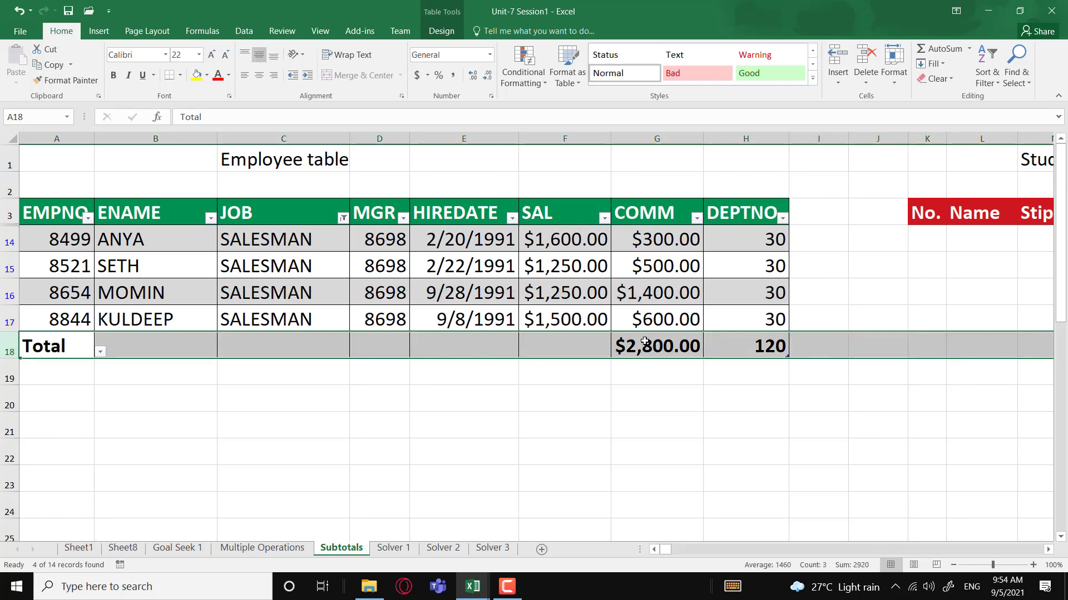
click(619, 349)
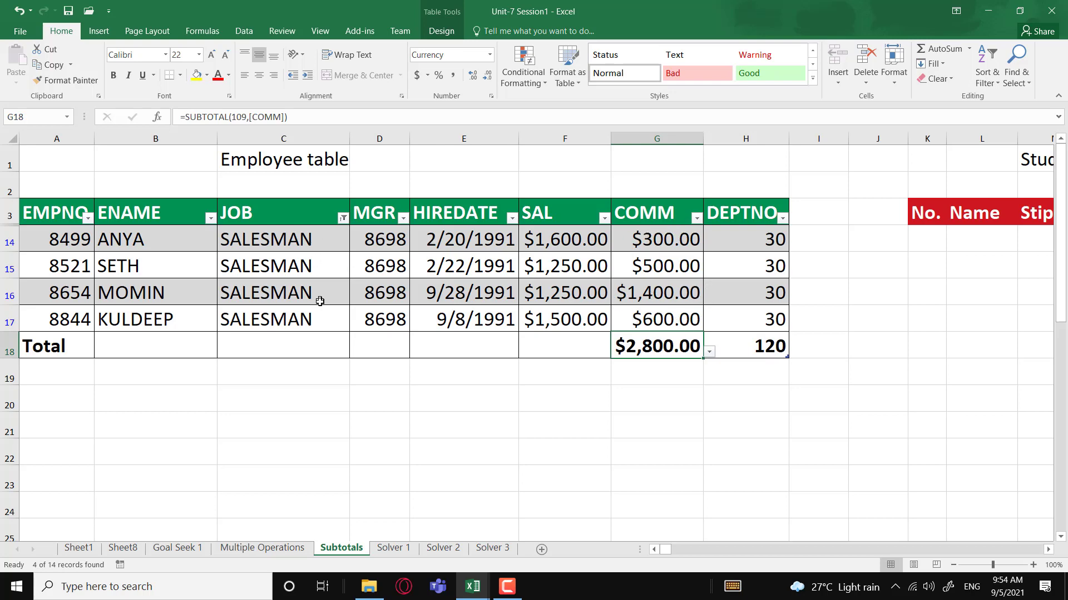
- Change the JOB column filter to show only MANAGER rows
click(343, 219)
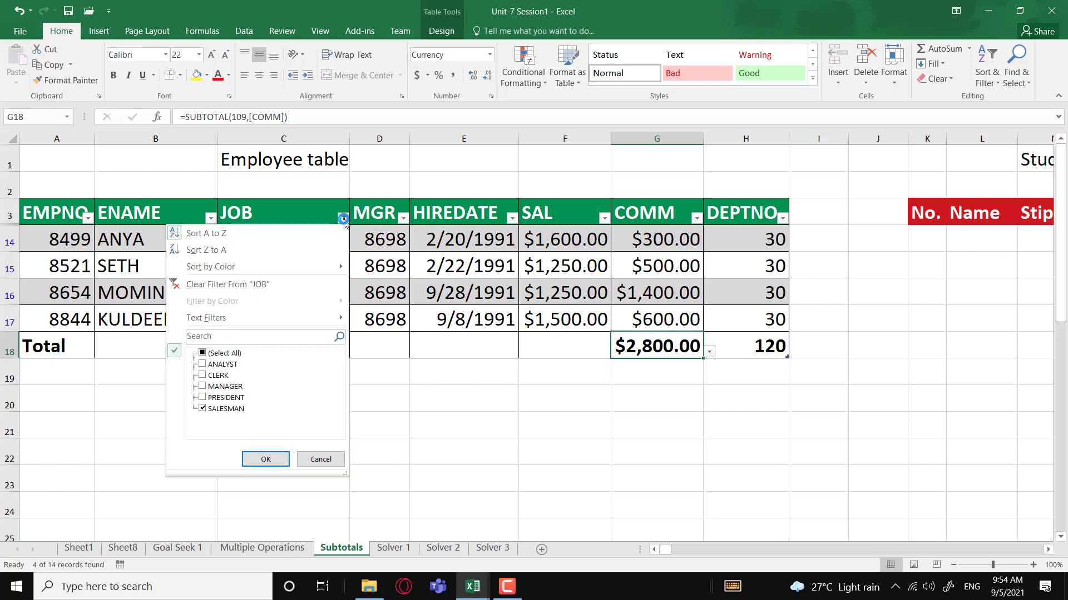
click(203, 408)
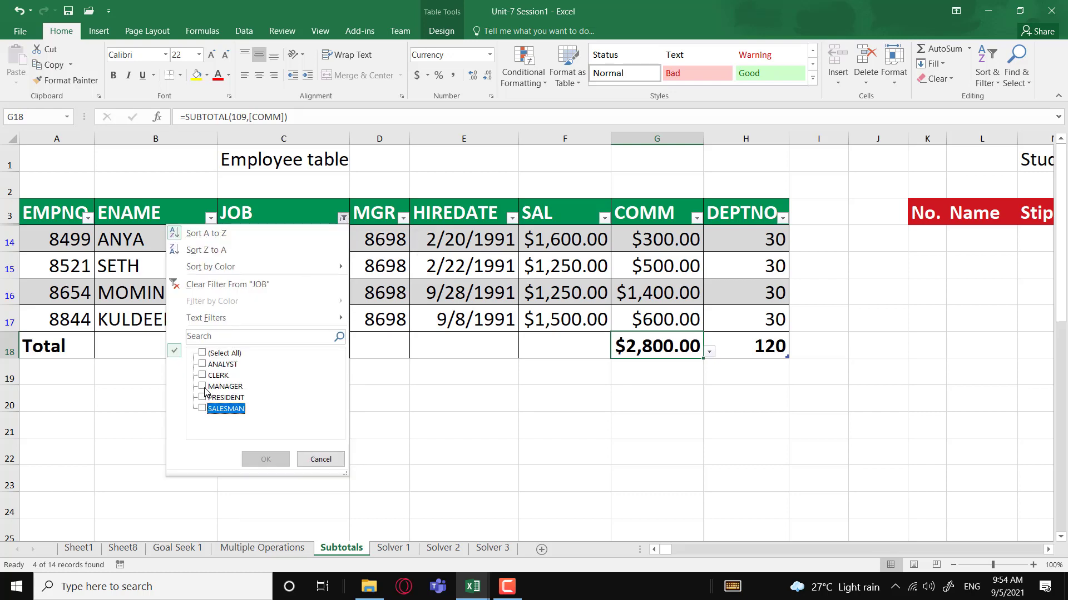
click(203, 386)
click(266, 459)
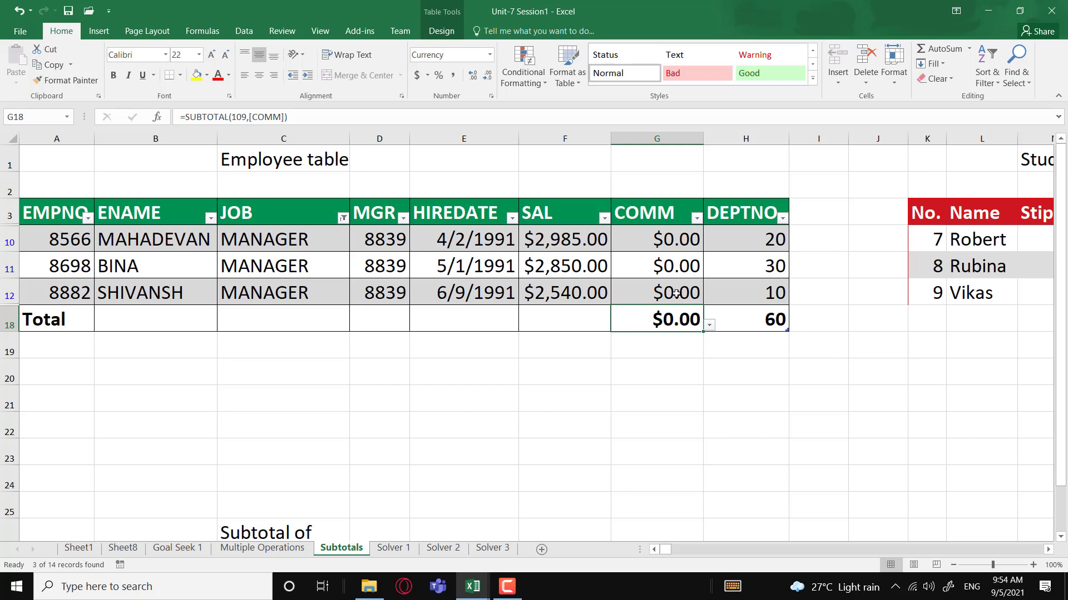
- Change the JOB column filter to show only CLERK rows
click(342, 218)
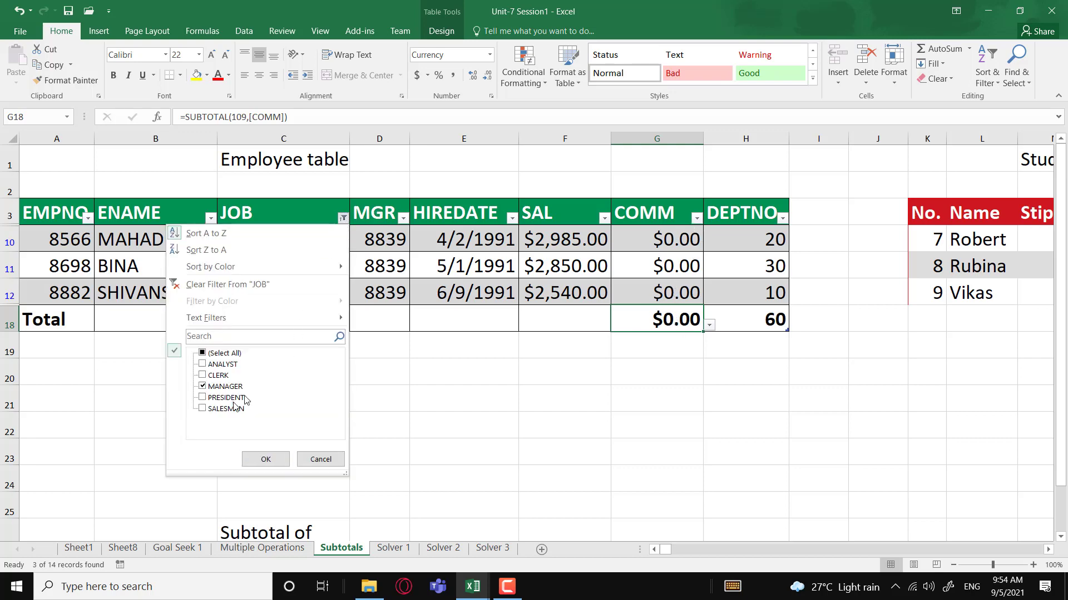
click(202, 387)
click(203, 376)
click(258, 453)
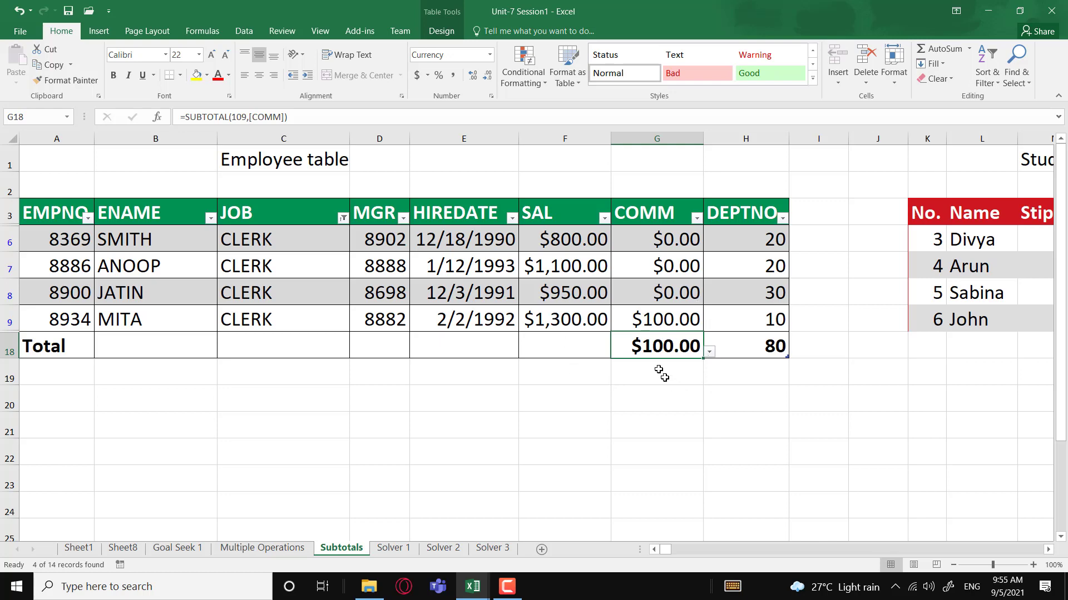
- Inspect the function number argument of the SUBTOTAL formula in the COMM total cell, leaving the formula as it is
double_click(648, 346)
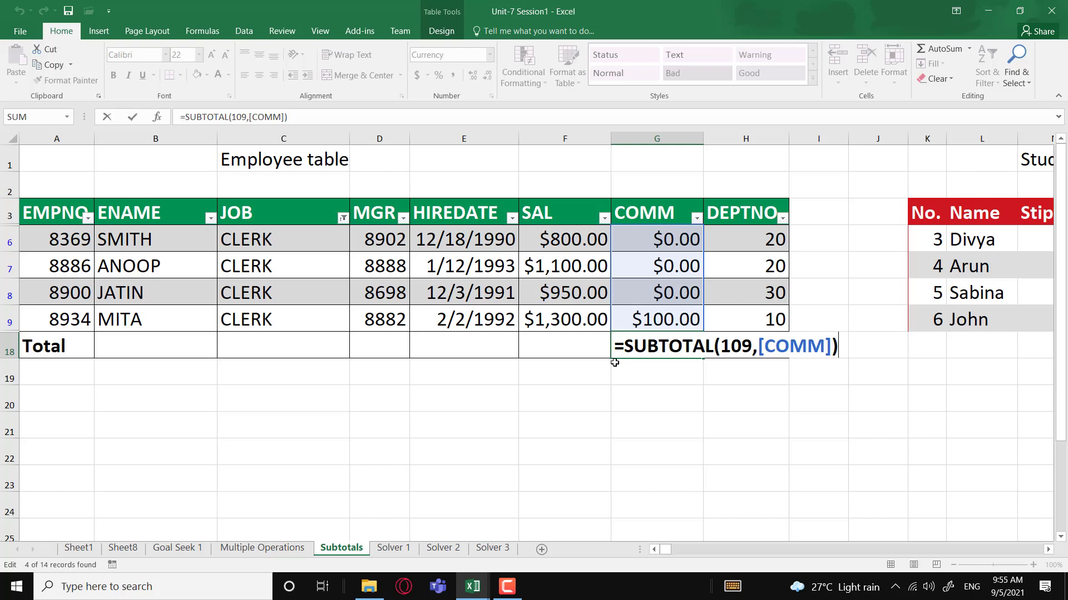
click(751, 347)
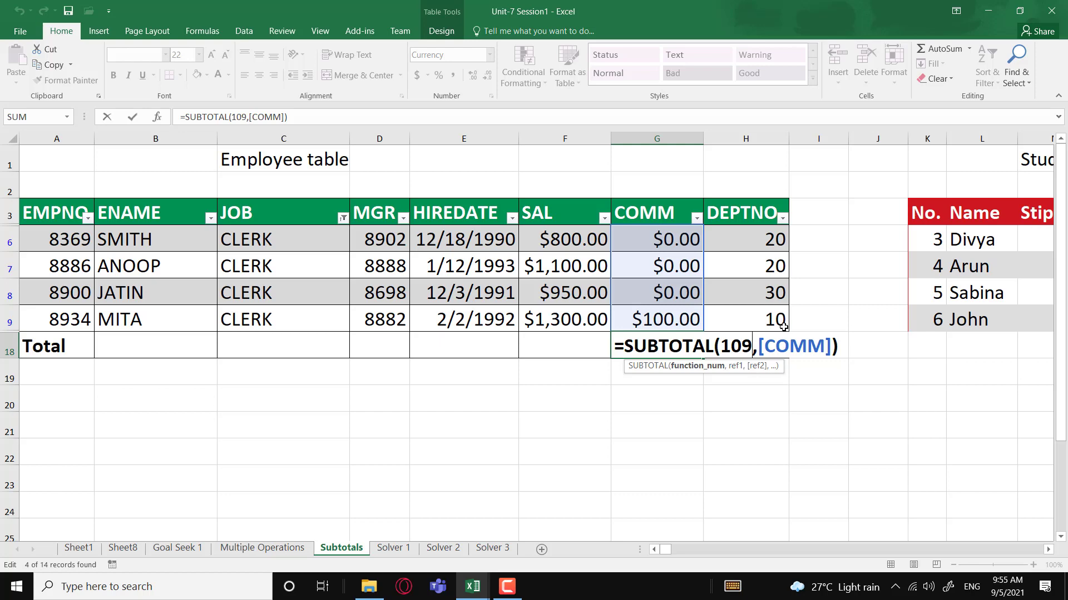
key(Return)
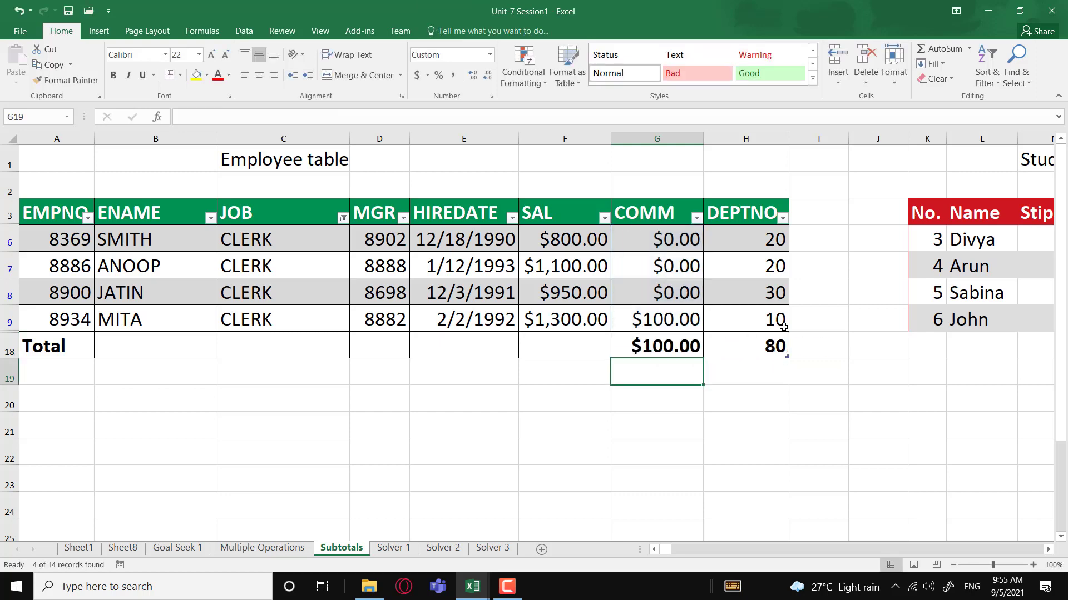
- Enter the note "Alt+down arrow key" in cell G20 below the employee table
key(Return)
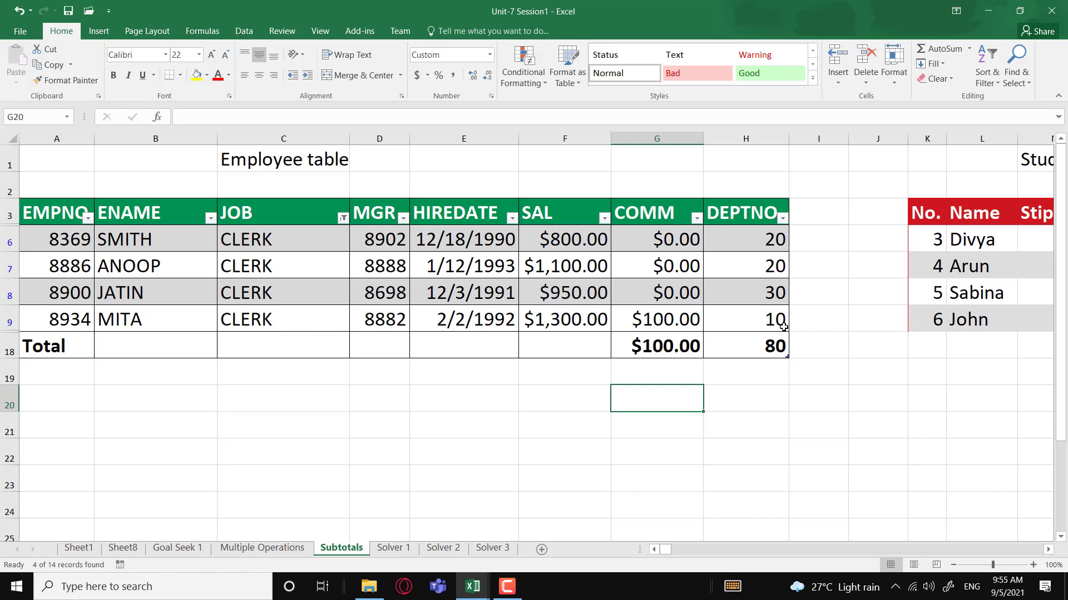
text(Al)
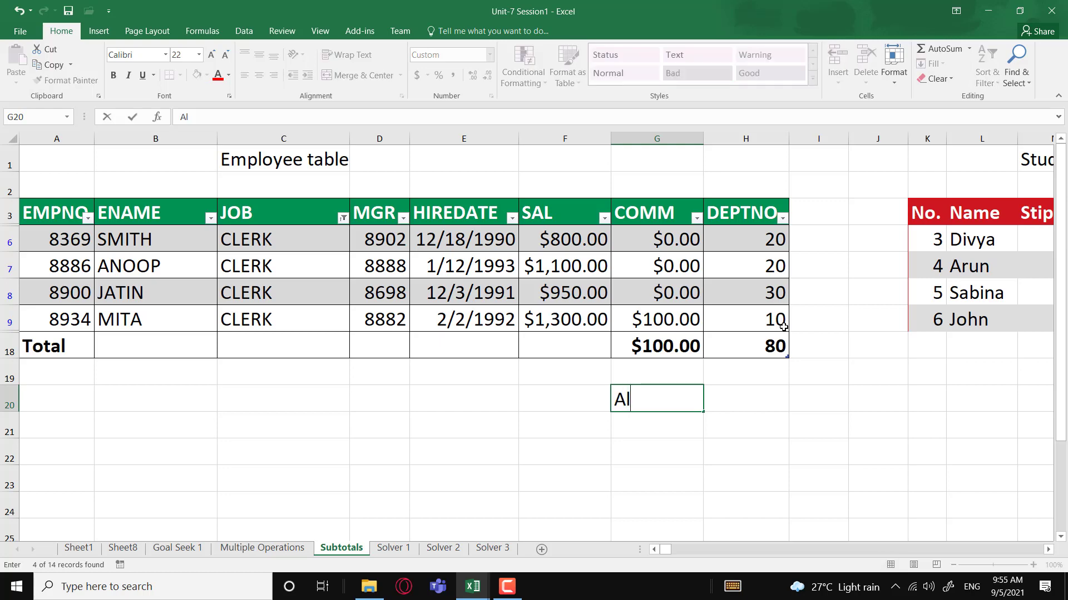
text(t+down arrow )
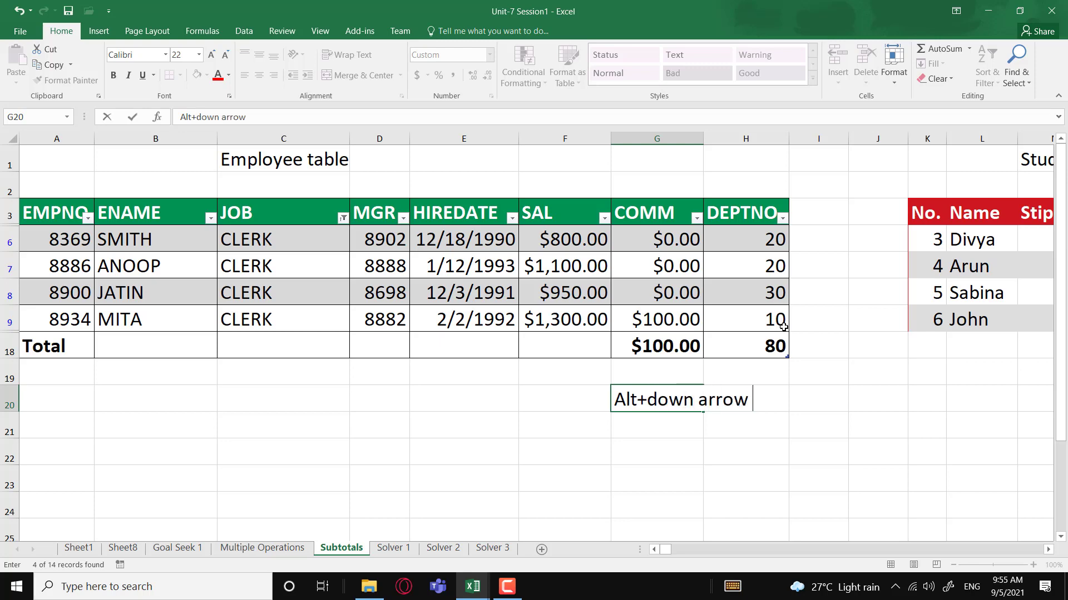
text(key)
key(Return)
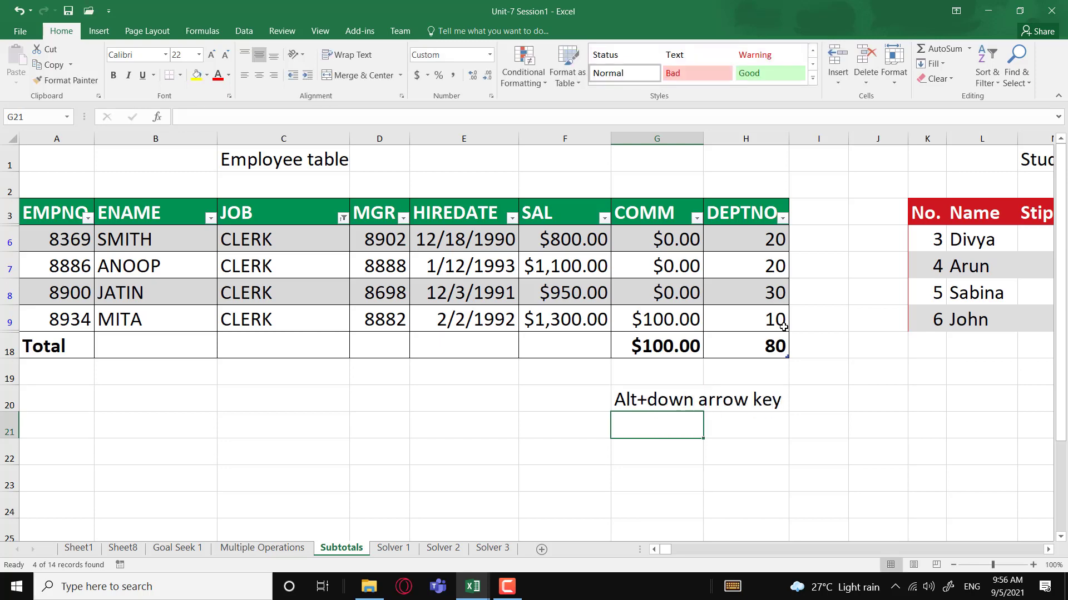
- Delete the note in cell G20 below the employee table
key(Up)
key(Delete)
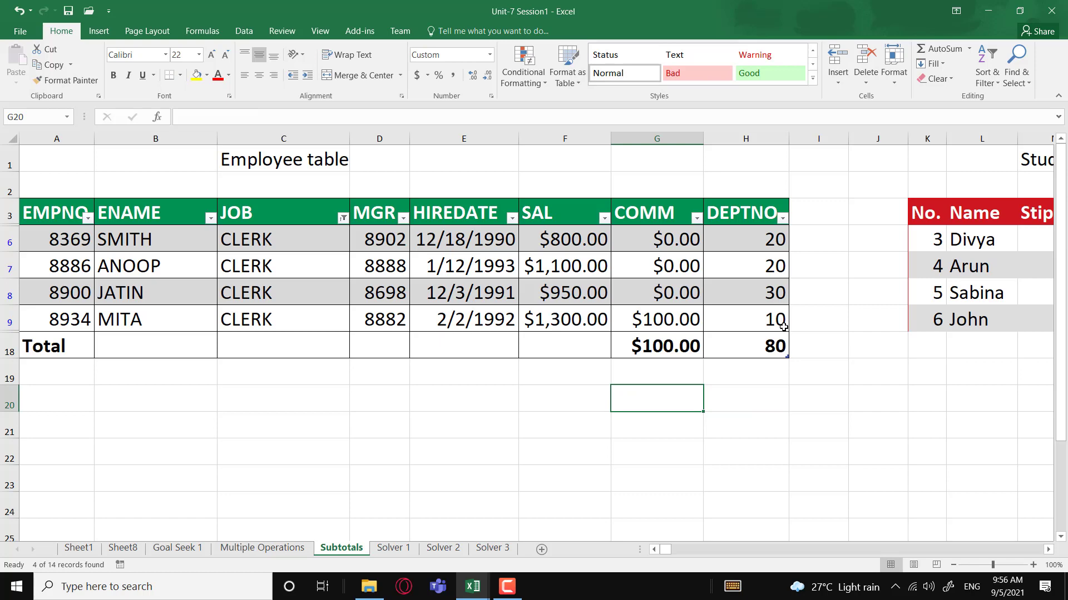
- Examine the full list of function numbers offered for the SUBTOTAL formula in the COMM total cell
click(689, 340)
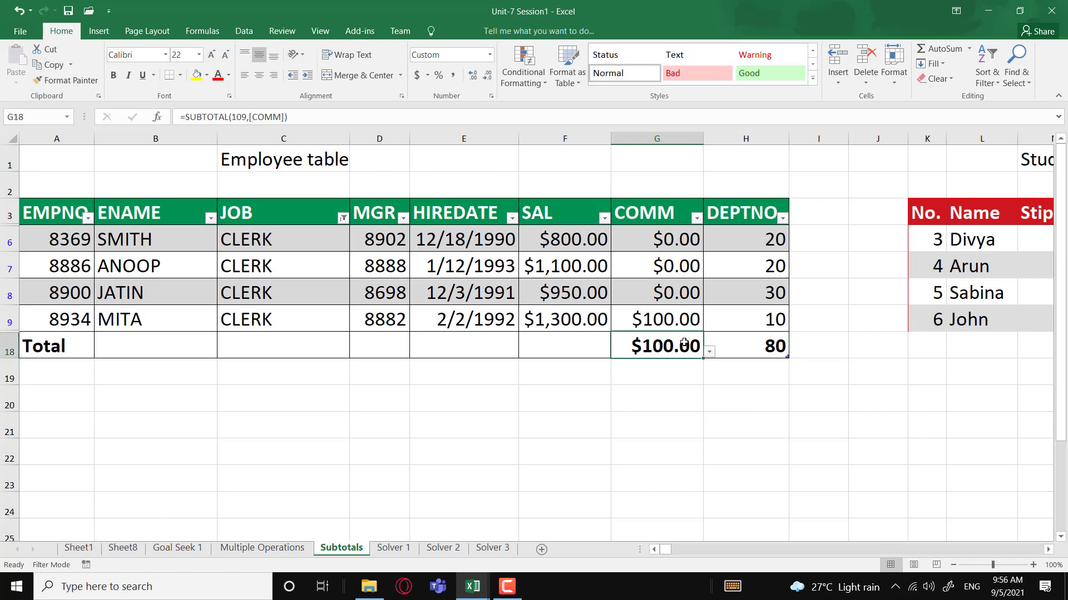
key(F2)
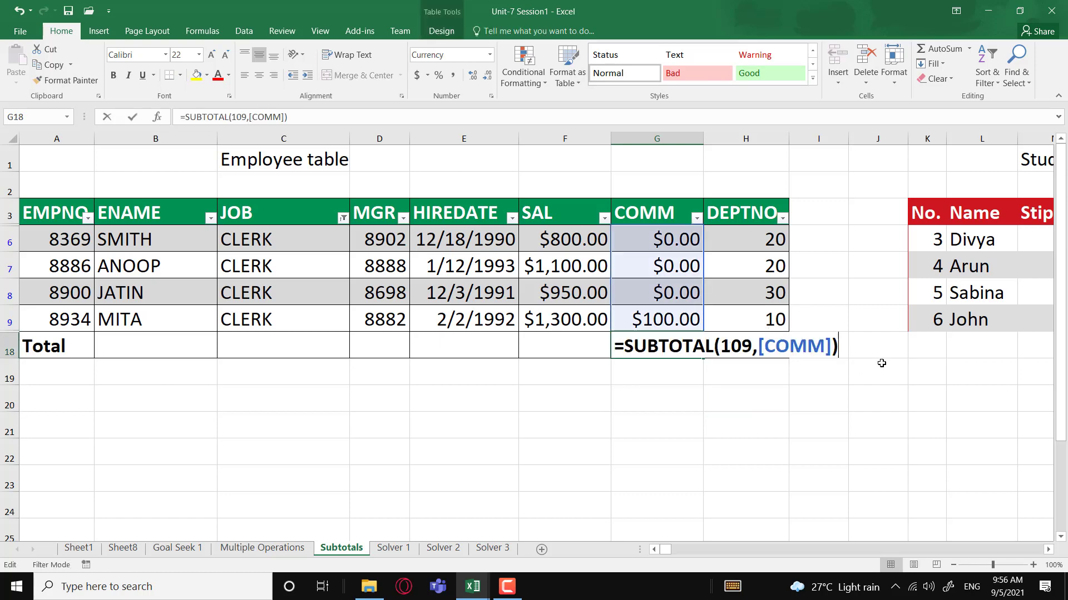
click(743, 348)
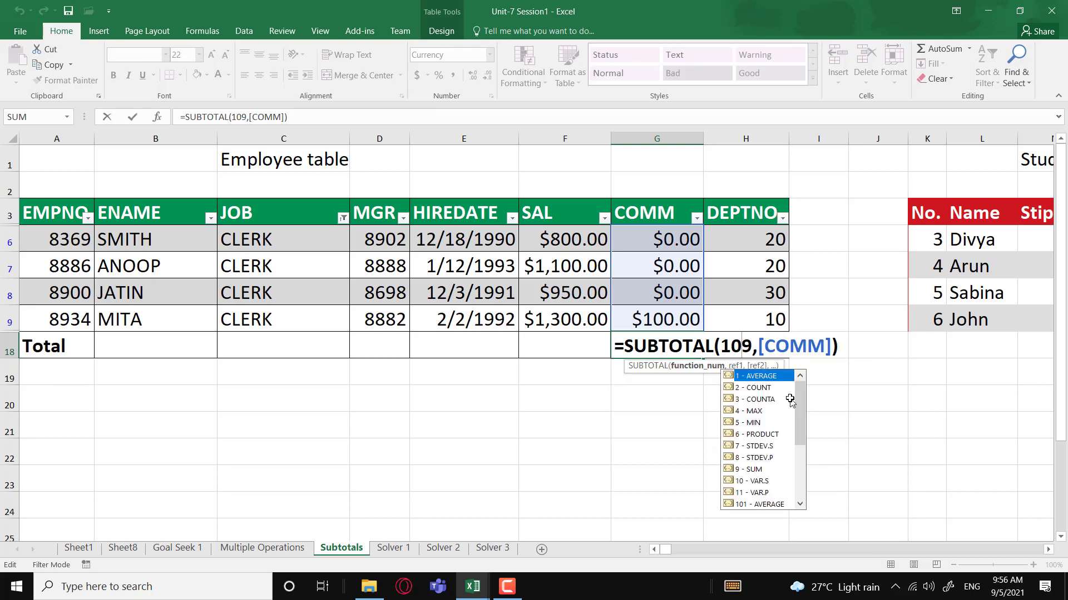
key(Escape)
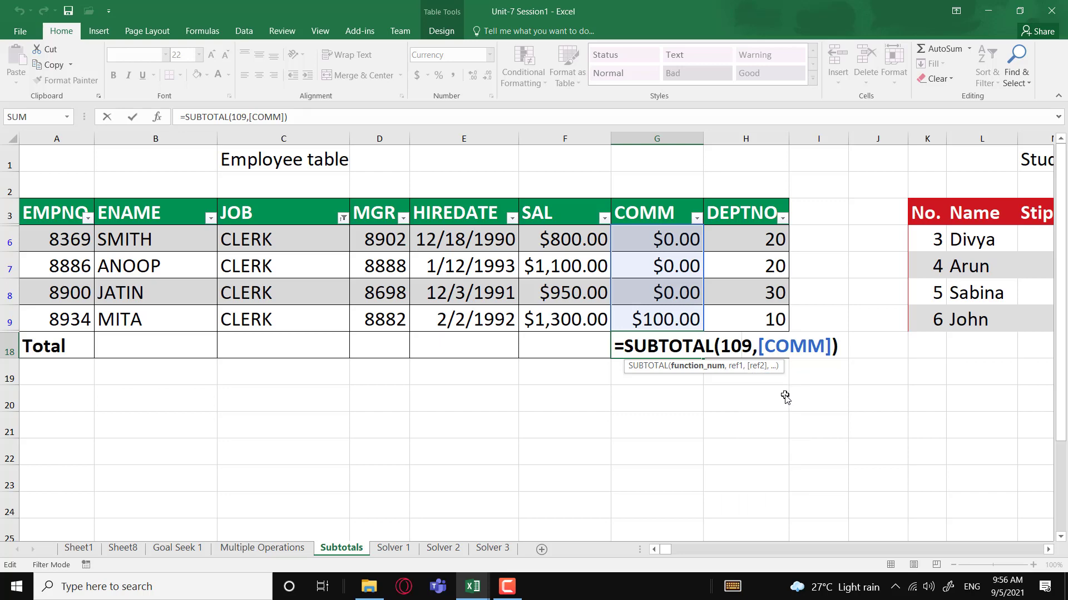
key(super)
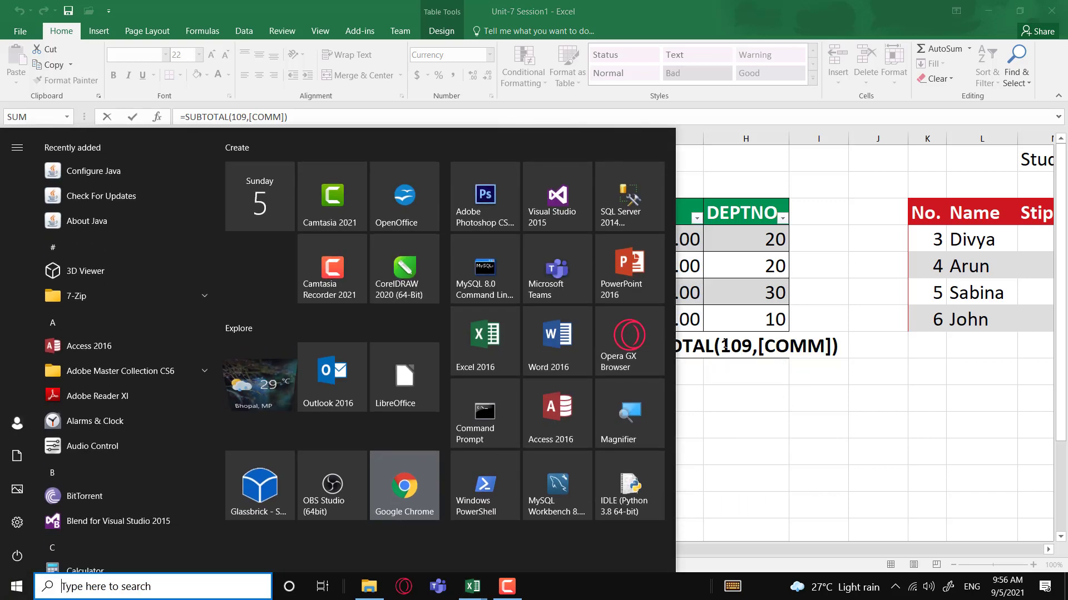
key(Escape)
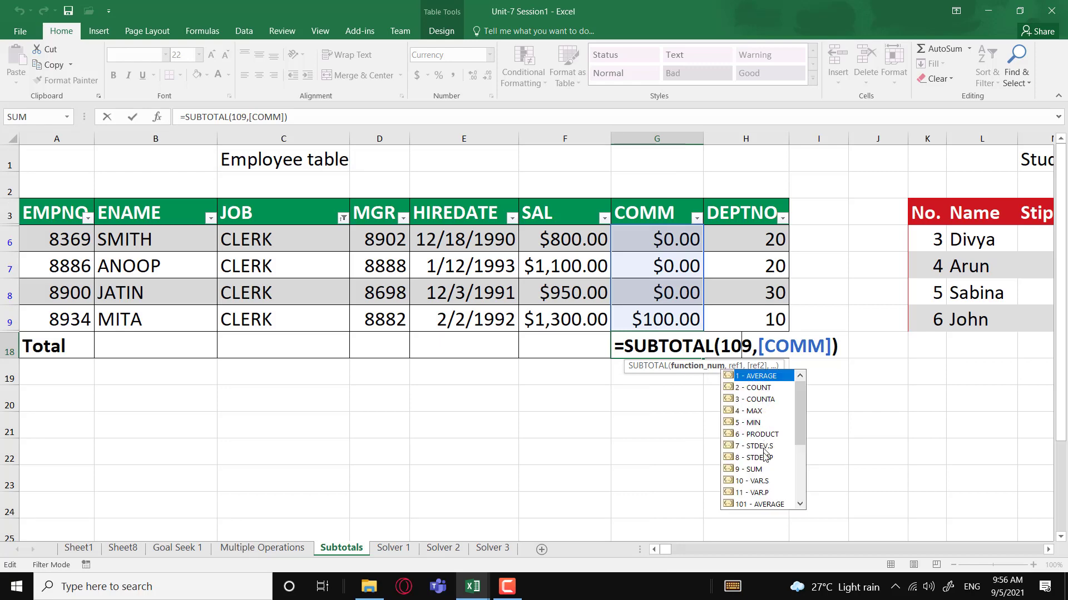
drag(798, 423, 797, 421)
drag(798, 421, 799, 453)
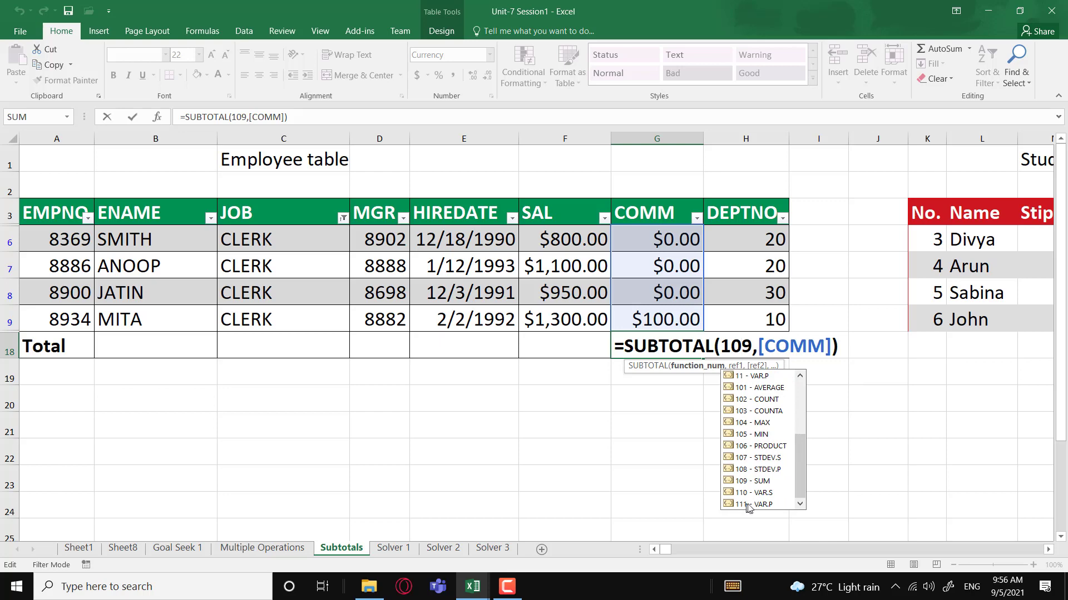
mouse_move(801, 474)
mouse_down()
mouse_move(799, 389)
mouse_move(799, 474)
mouse_up()
- Change the function number of the SUBTOTAL formula in the COMM total cell to 9
click(733, 352)
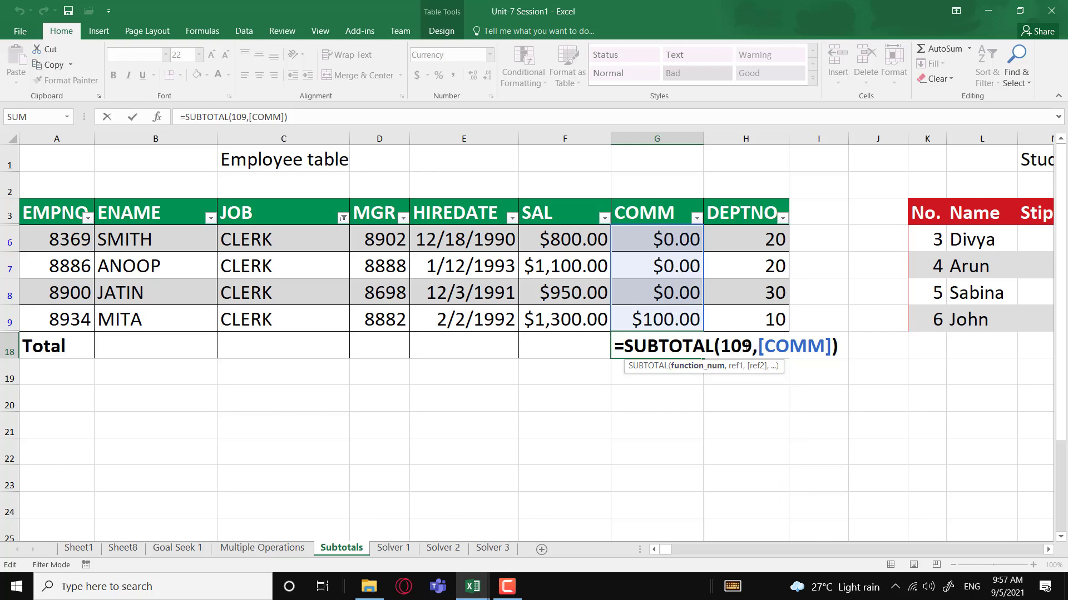
key(BackSpace)
key(BackSpace)
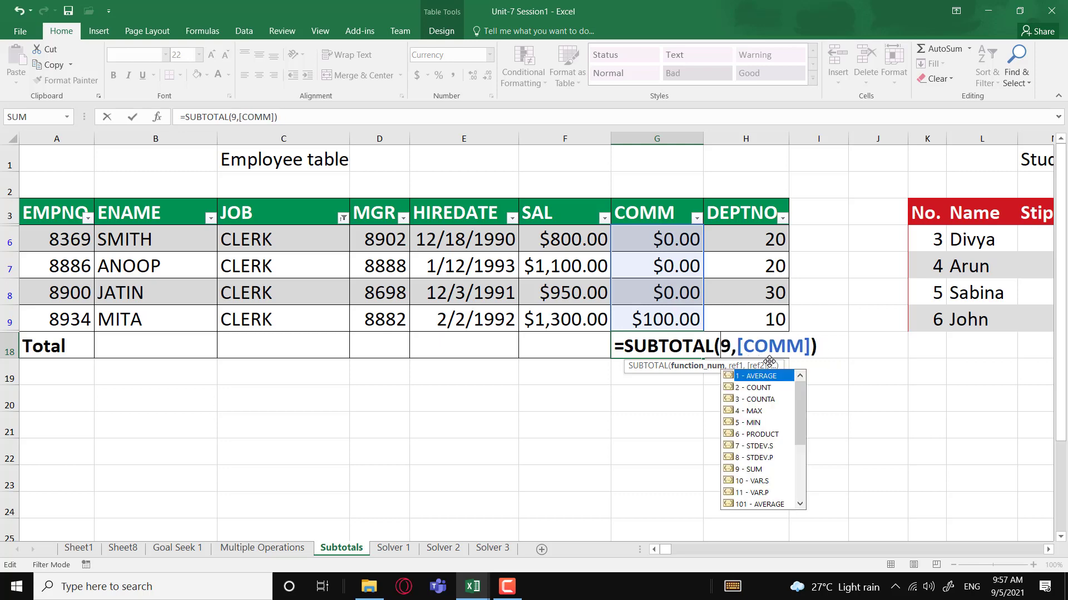
key(Return)
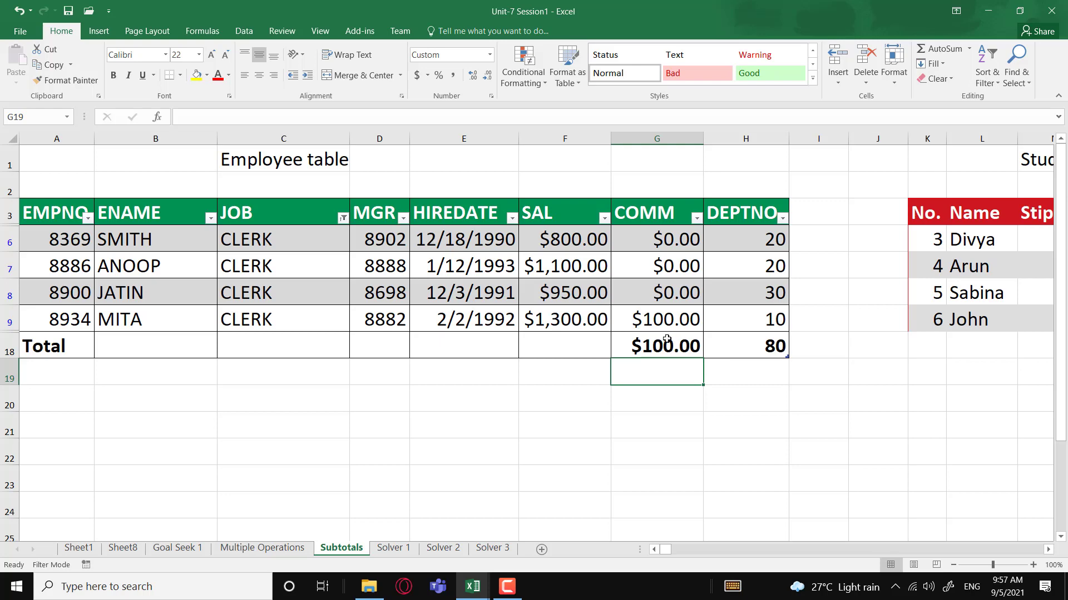
- Set the function number of the COMM total's SUBTOTAL formula back to 109
click(666, 339)
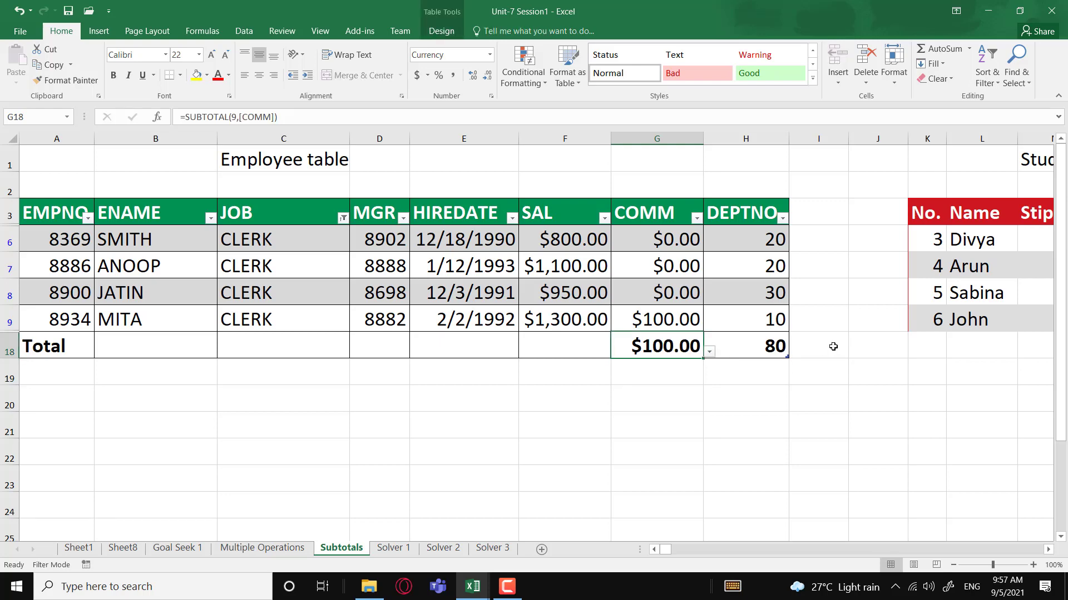
key(F2)
key(Left)
key(Left)
key(Left)
key(Left)
key(Left)
key(Left)
key(Left)
key(Left)
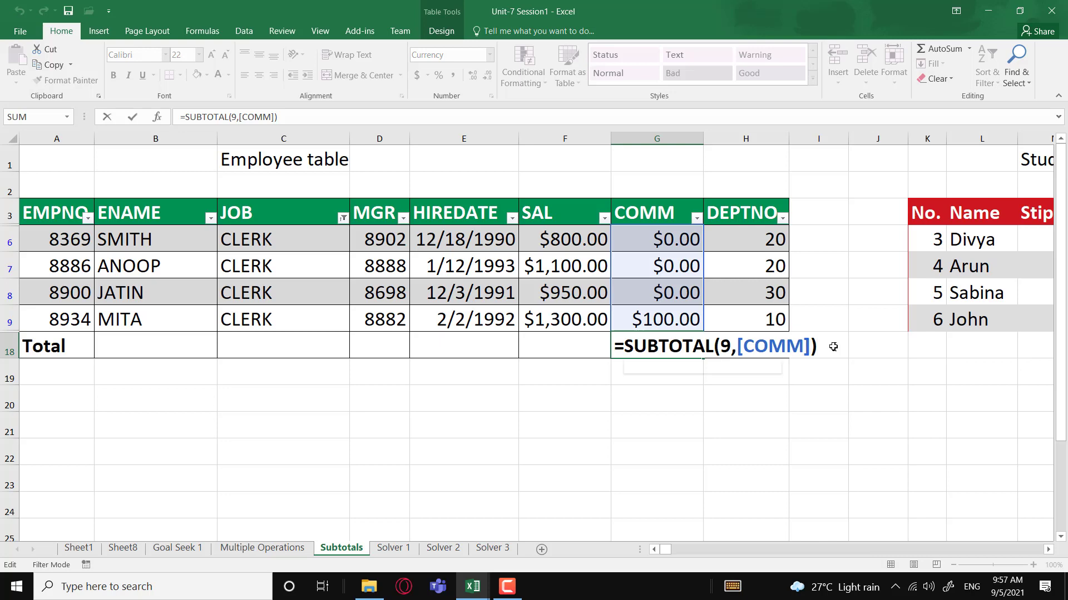
text(1)
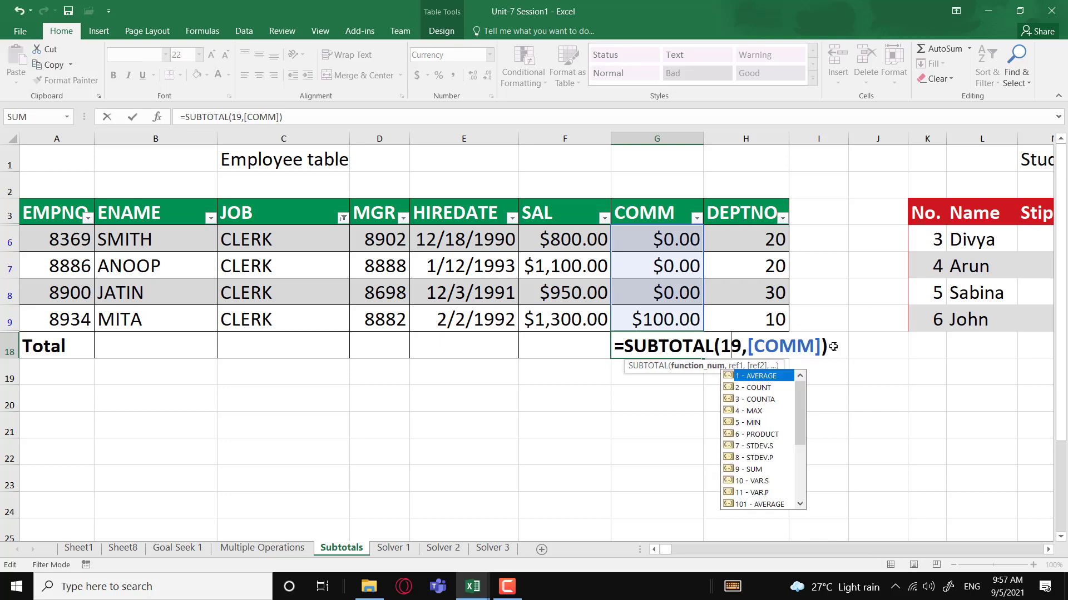
text(0)
key(Return)
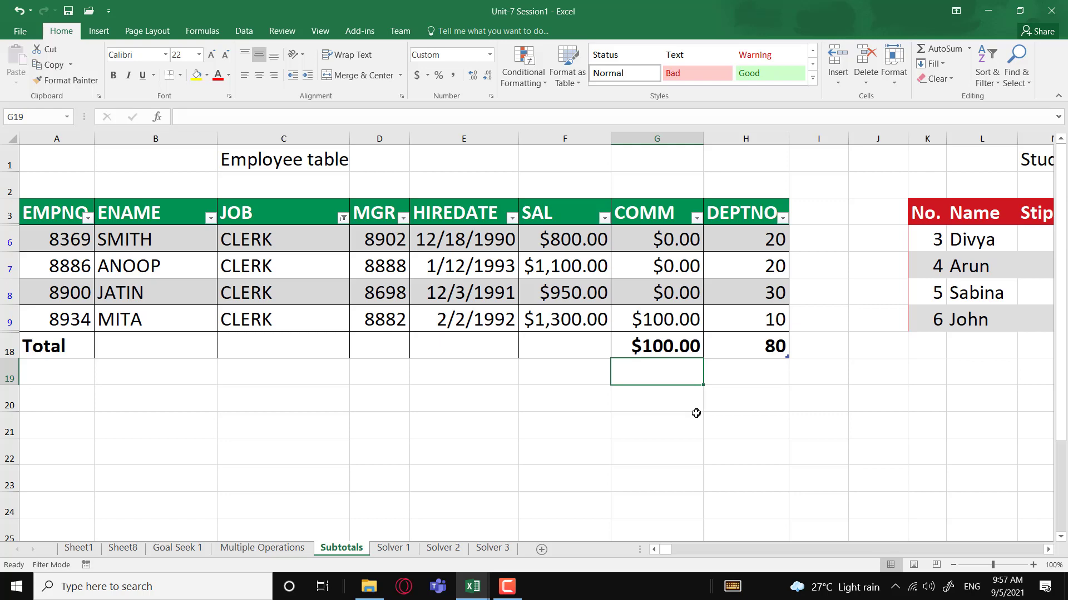
- Reopen the COMM total's SUBTOTAL formula and review the available function numbers, keeping the formula as it is
click(659, 347)
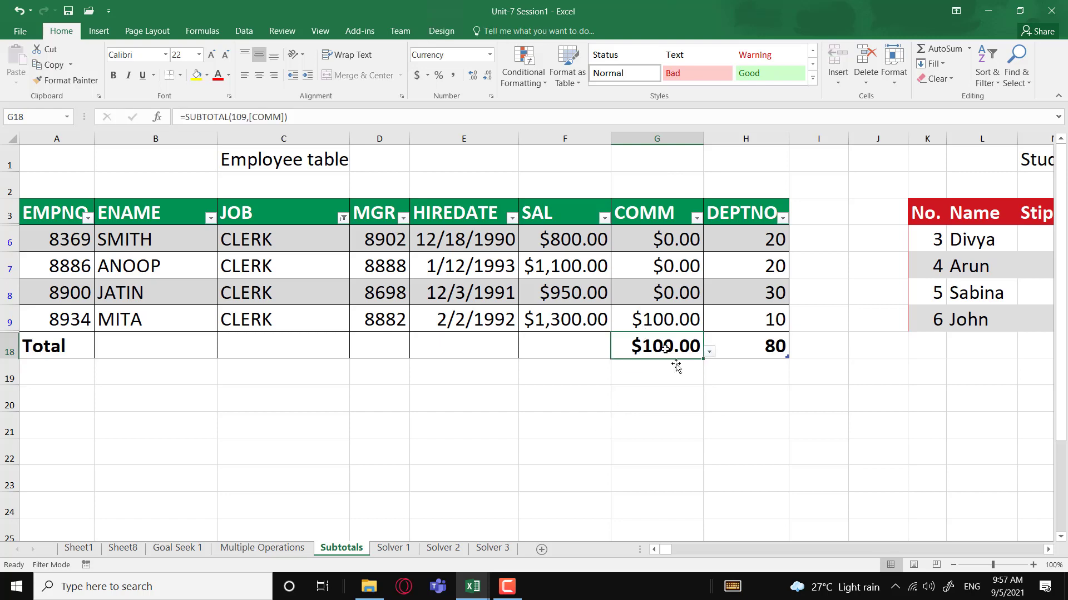
click(708, 403)
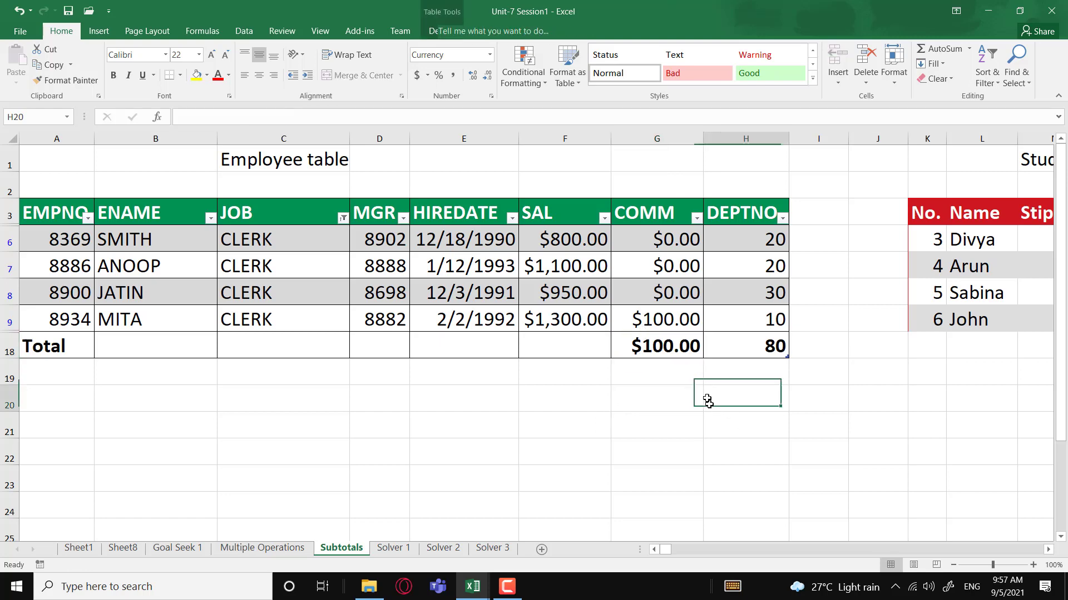
click(671, 342)
key(F2)
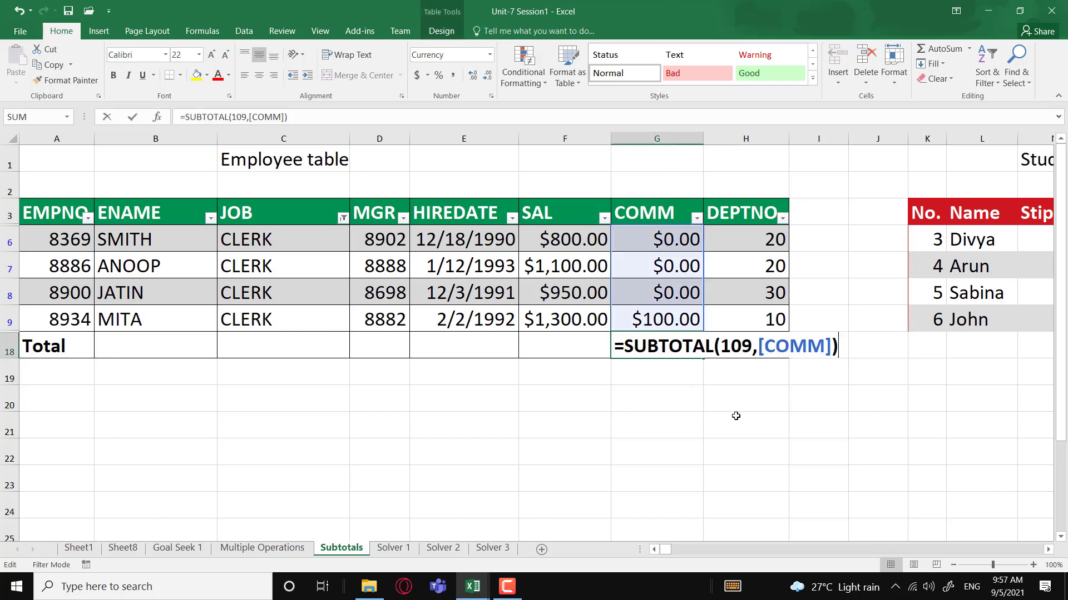
click(746, 356)
key(End)
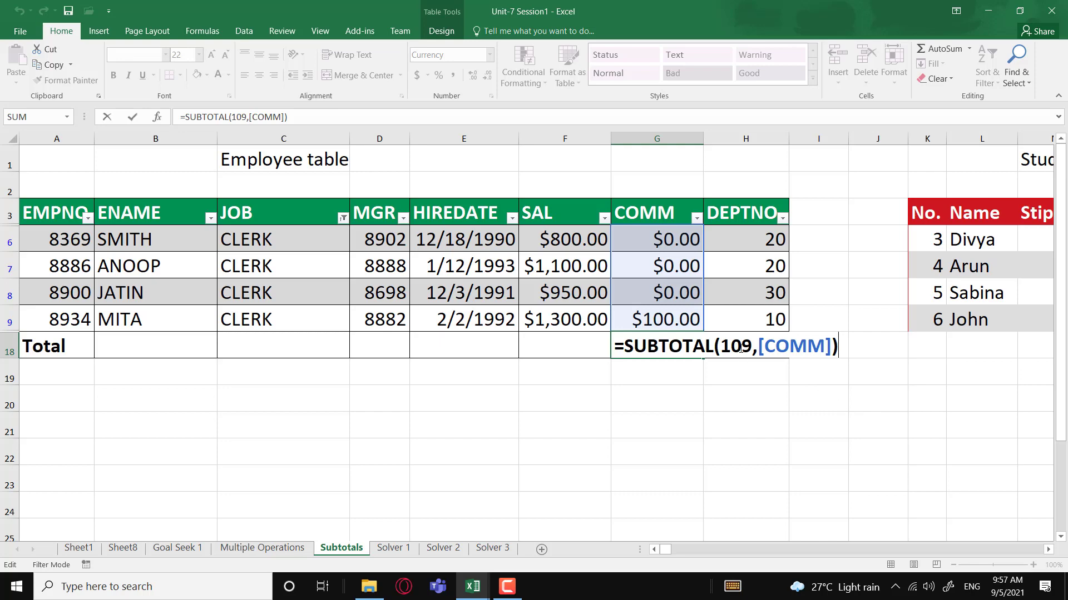
key(Left)
key(Left)
key(Left)
key(Left)
key(Left)
key(Left)
key(Left)
key(Left)
key(Left)
key(Left)
key(Left)
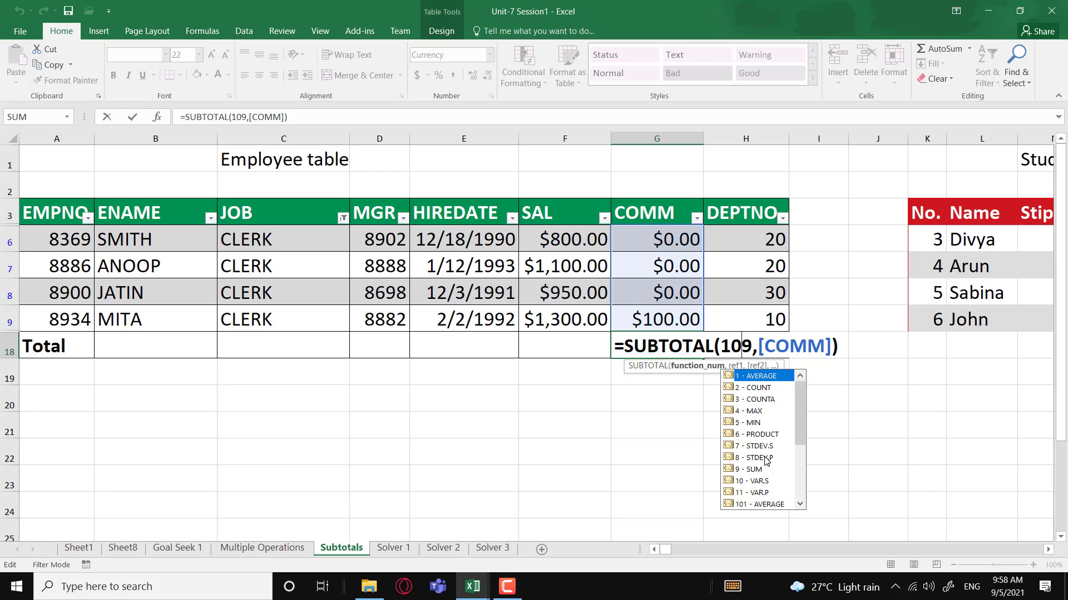
key(Return)
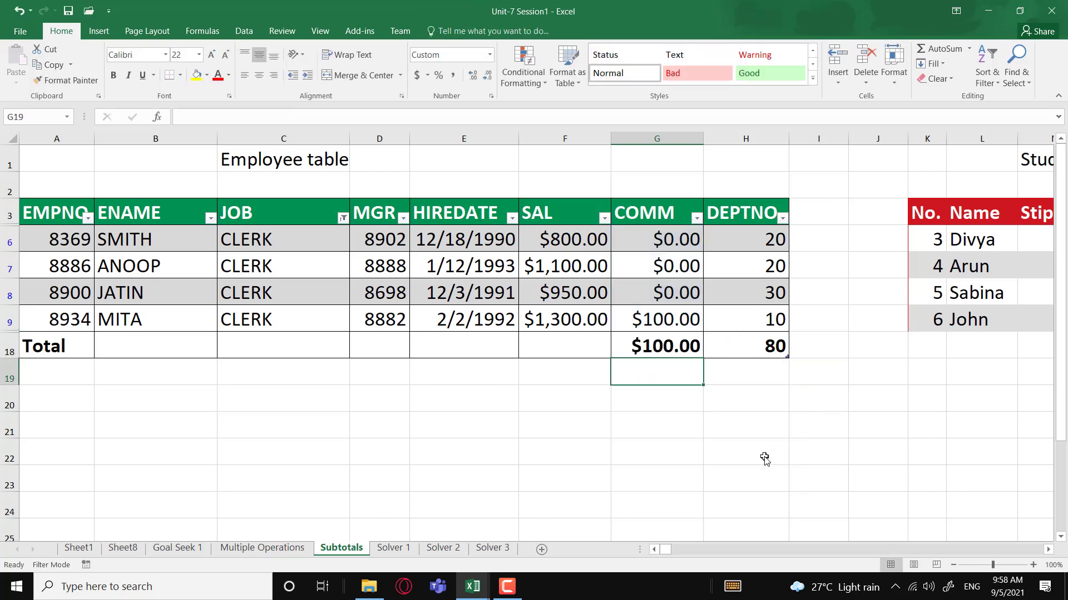
- Change the JOB column filter to show only ANALYST rows
click(343, 218)
click(202, 365)
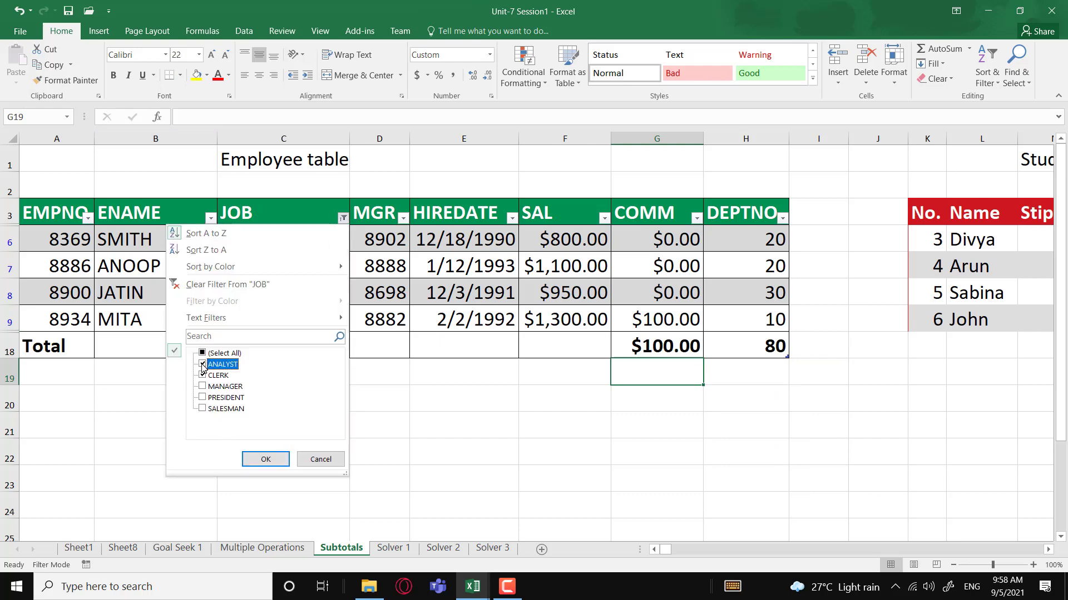
click(202, 365)
click(267, 459)
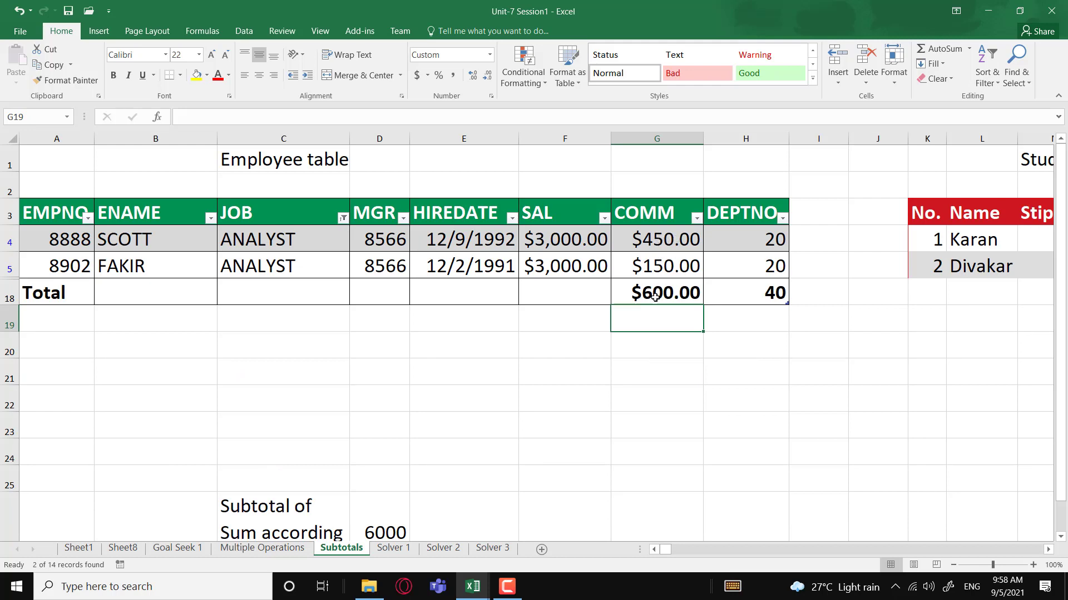
- Reset the JOB column filter so that rows for all jobs are shown
click(343, 219)
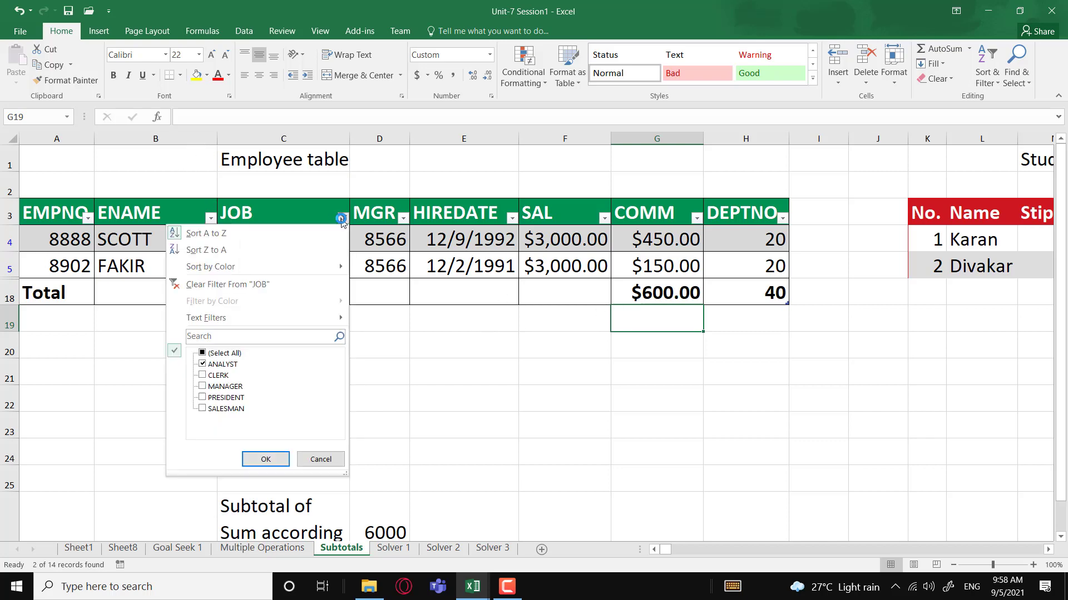
click(265, 458)
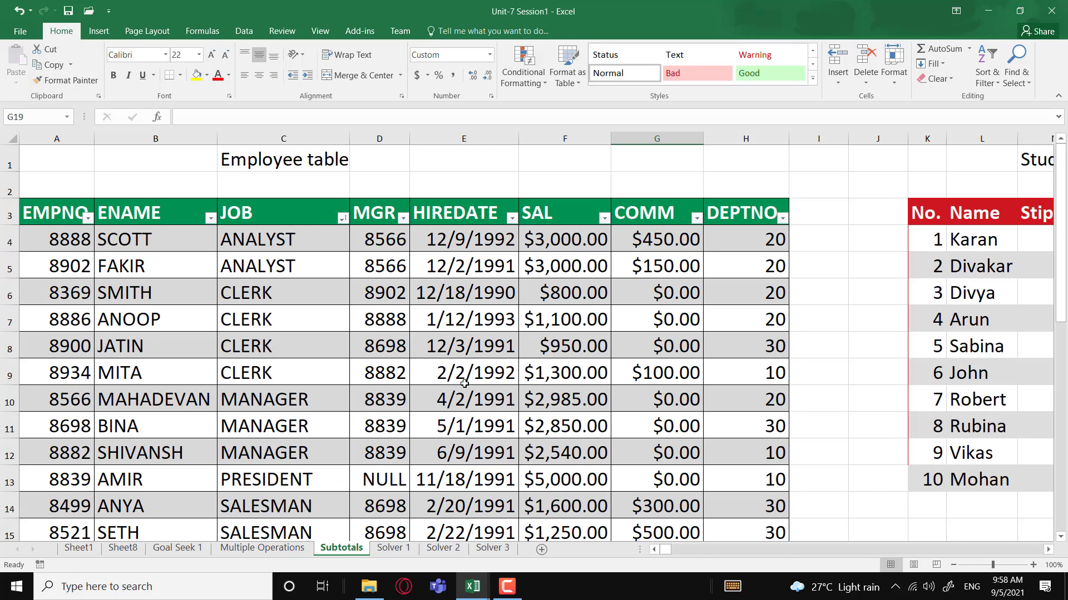
scroll(464, 383, down, 1)
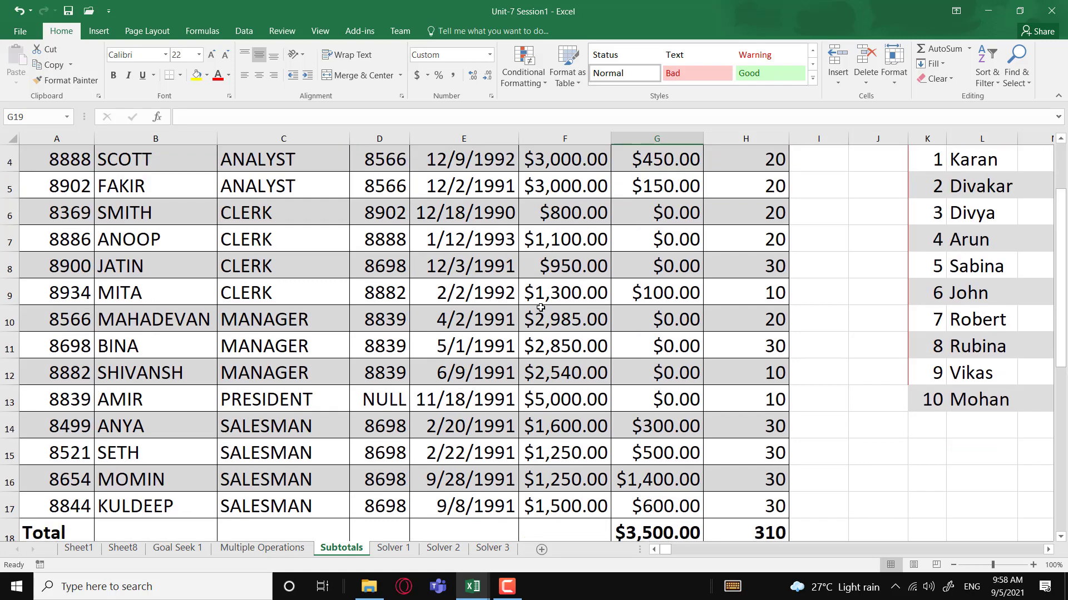
scroll(540, 307, up, 1)
scroll(540, 307, up, 1)
- Switch the COMM column's total row calculation to Average
scroll(611, 345, down, 3)
click(692, 381)
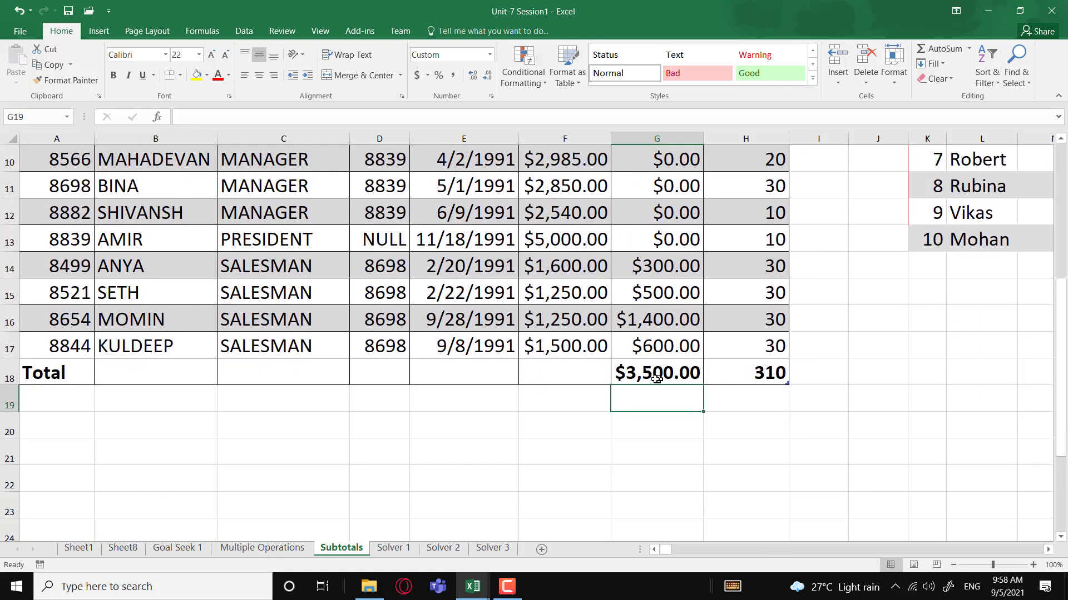
click(708, 379)
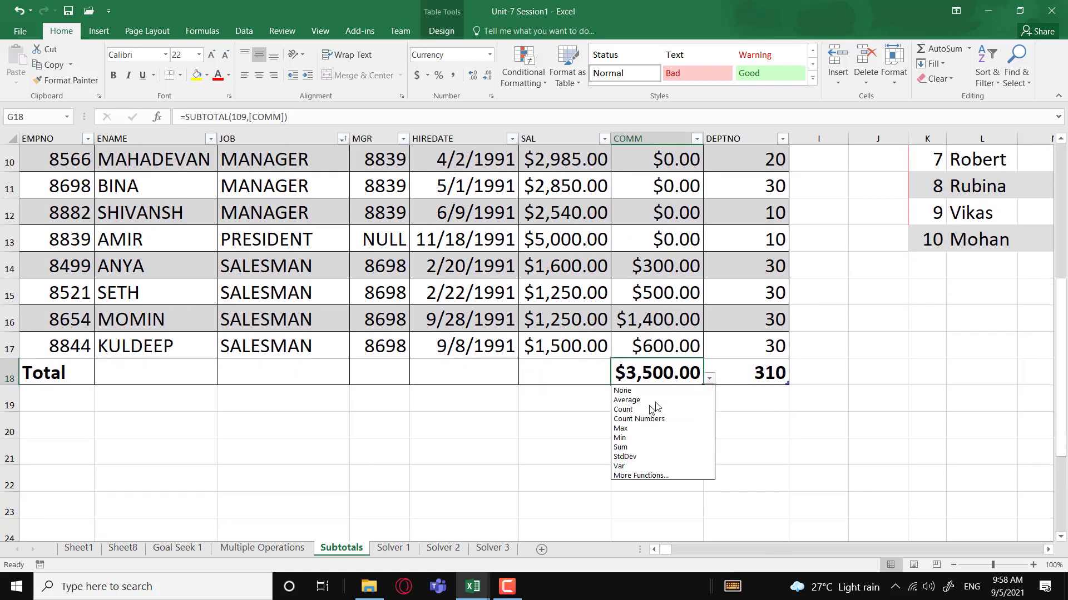
click(638, 401)
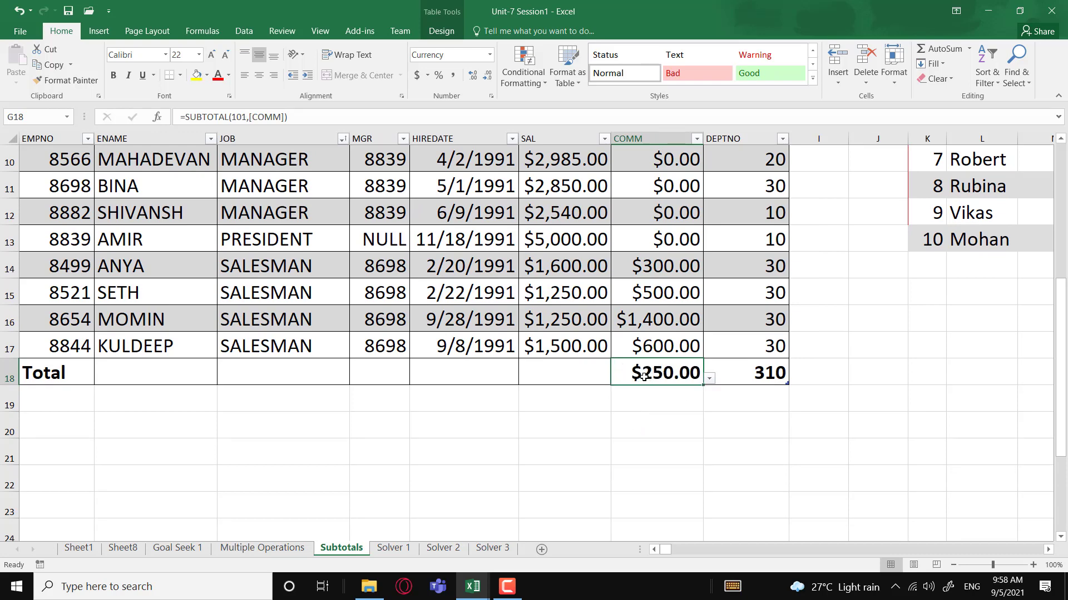
- Filter the JOB column to show only SALESMAN rows
scroll(643, 377, up, 3)
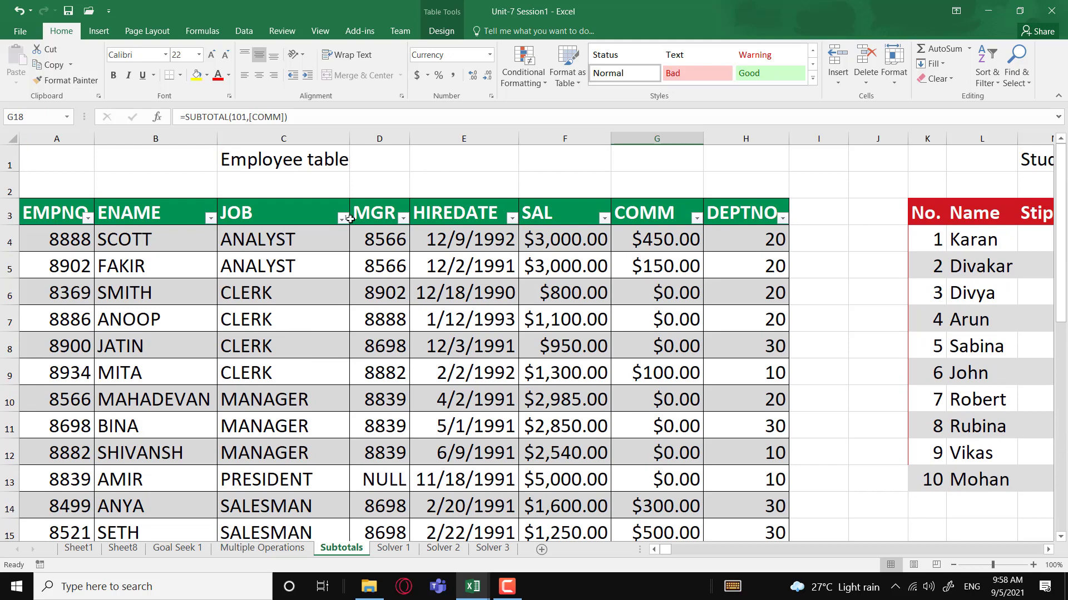
click(342, 219)
click(202, 354)
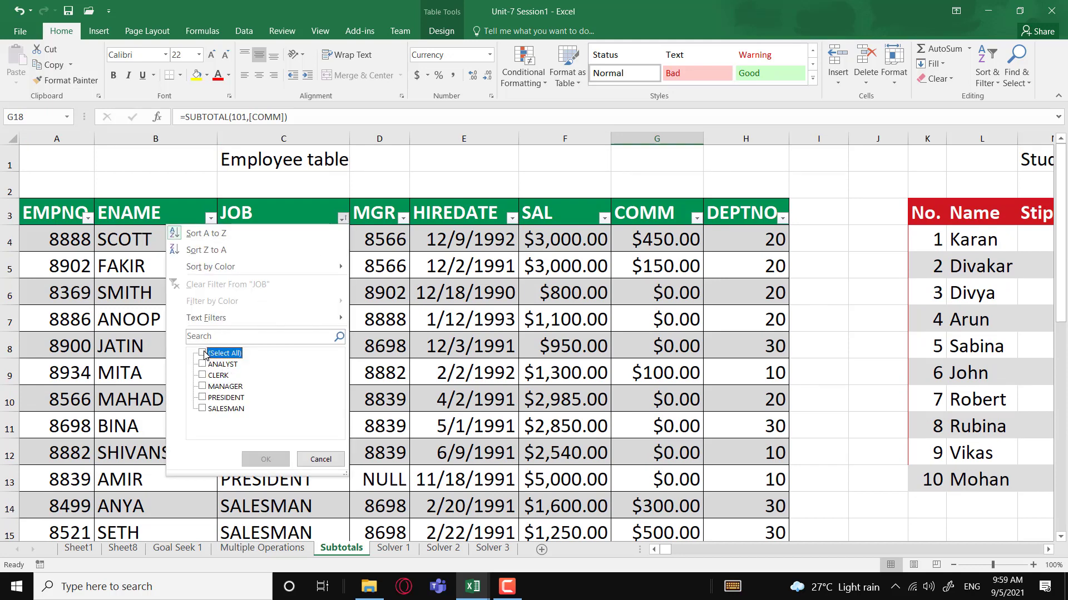
click(202, 409)
click(272, 461)
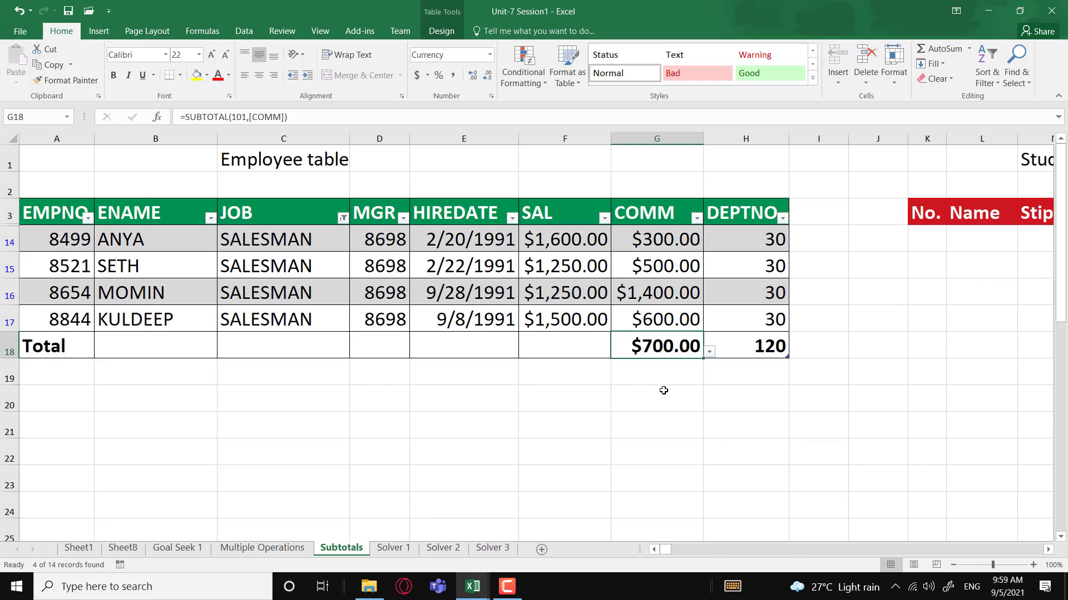
- Switch the JOB column filter from SALESMAN to ANALYST rows only
click(343, 218)
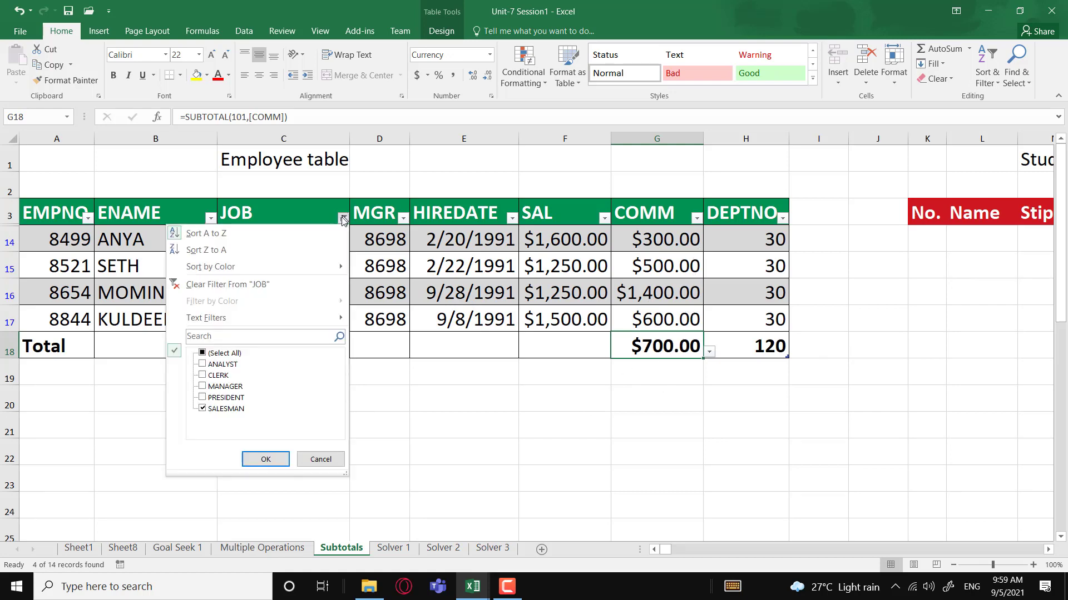
click(203, 409)
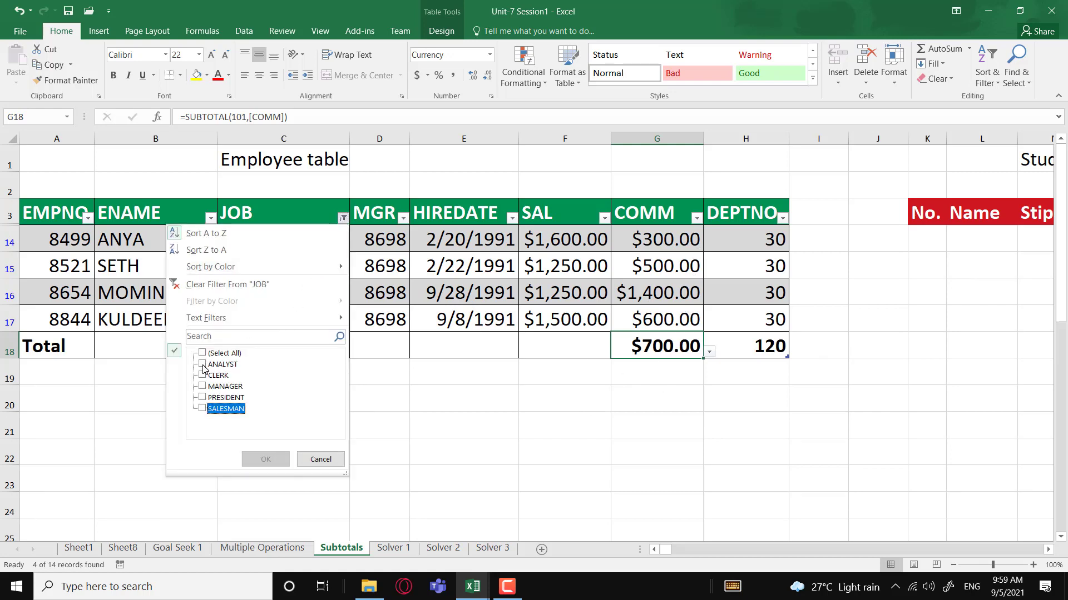
click(203, 364)
click(265, 459)
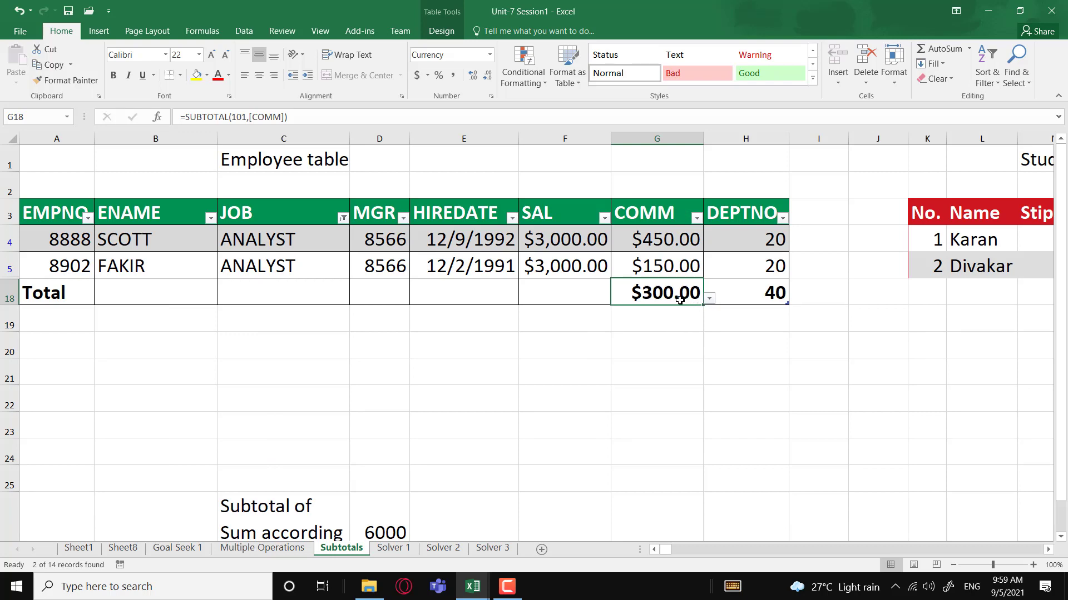
- Clear the JOB column filter so that all job rows are shown, and view the table down to its total row
click(341, 219)
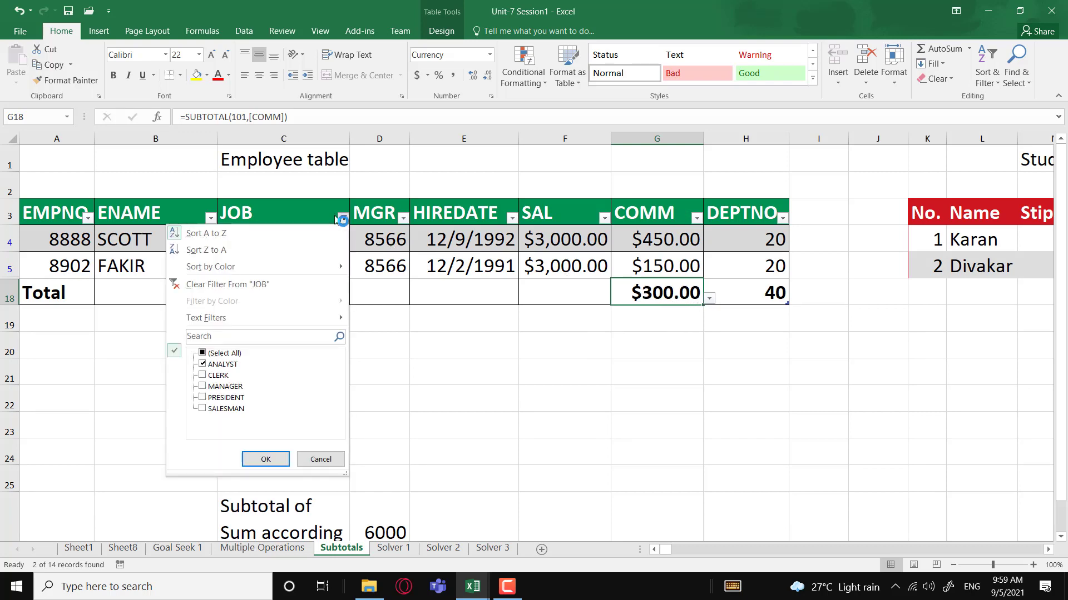
click(276, 462)
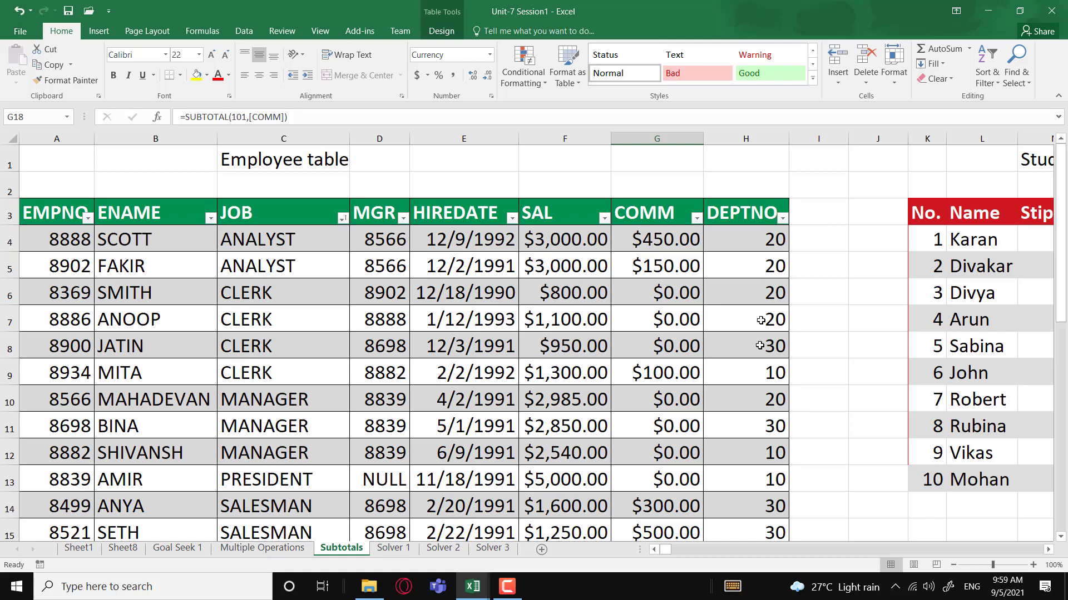
scroll(756, 436, down, 1)
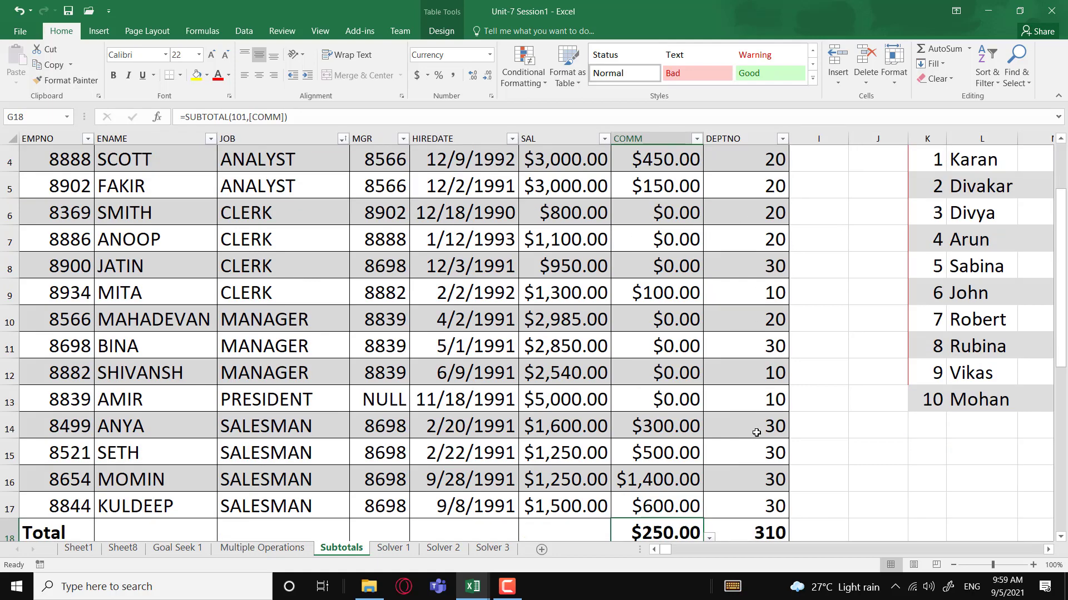
scroll(756, 433, up, 1)
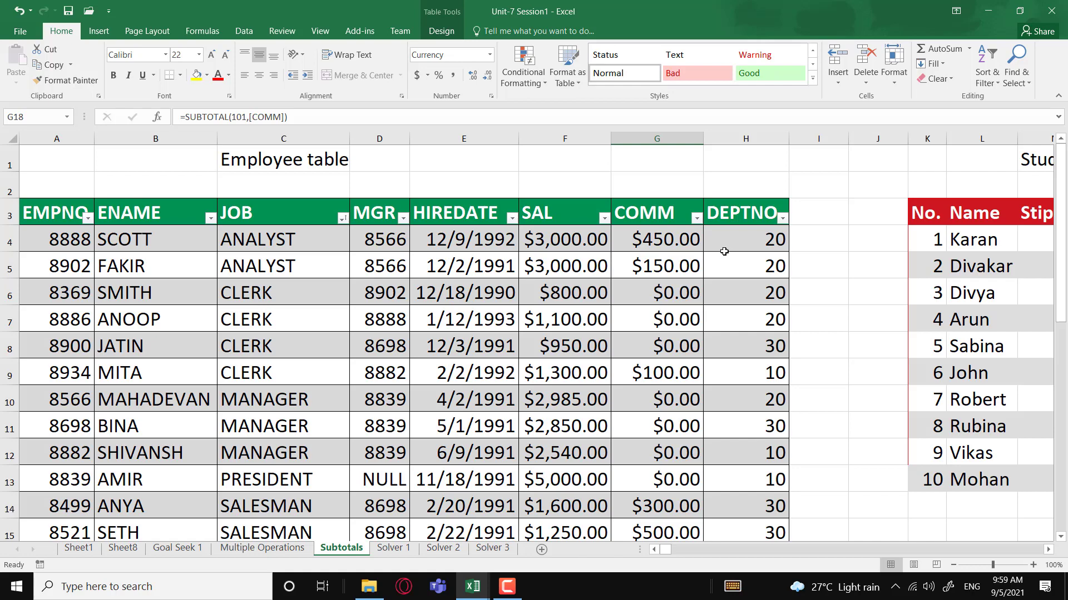
scroll(640, 426, down, 2)
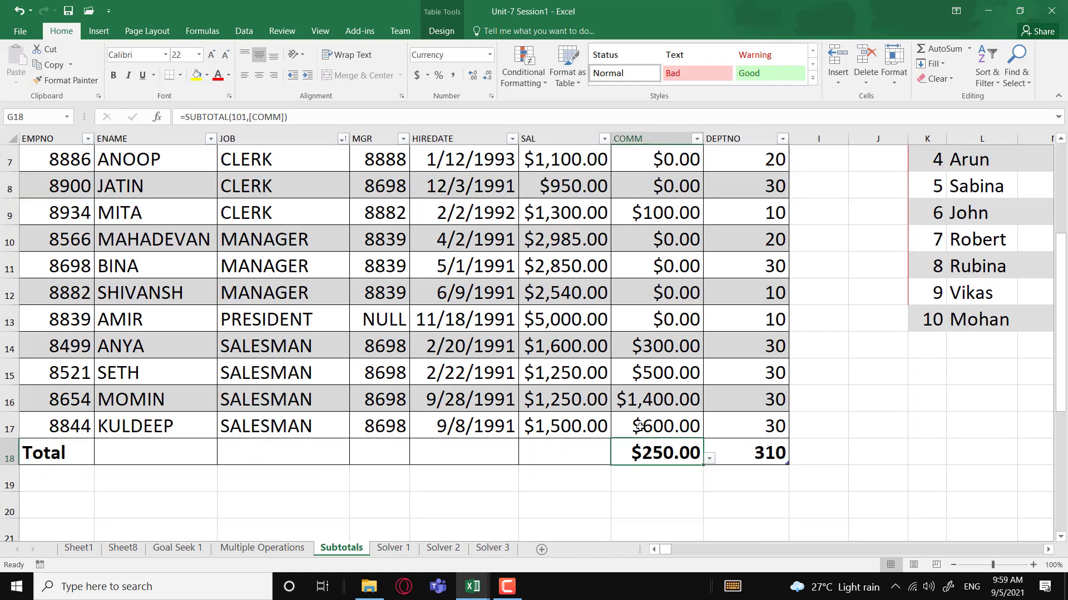
- Filter the DEPTNO column to show only department 20, and inspect the filtered rows and the DEPTNO total's formula
scroll(640, 426, up, 2)
drag(773, 239, 770, 319)
click(806, 242)
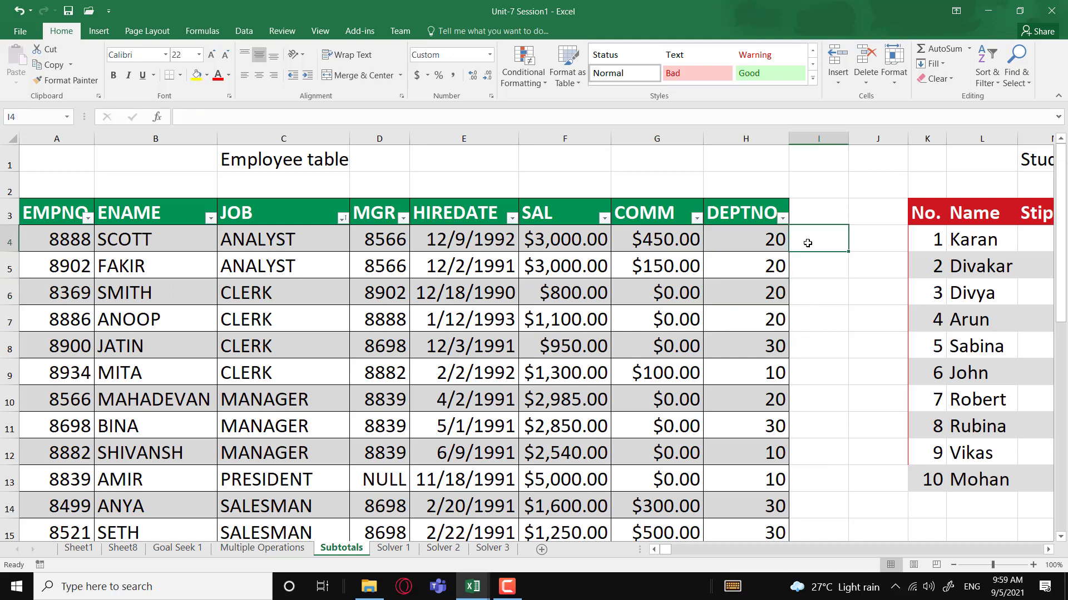
click(782, 218)
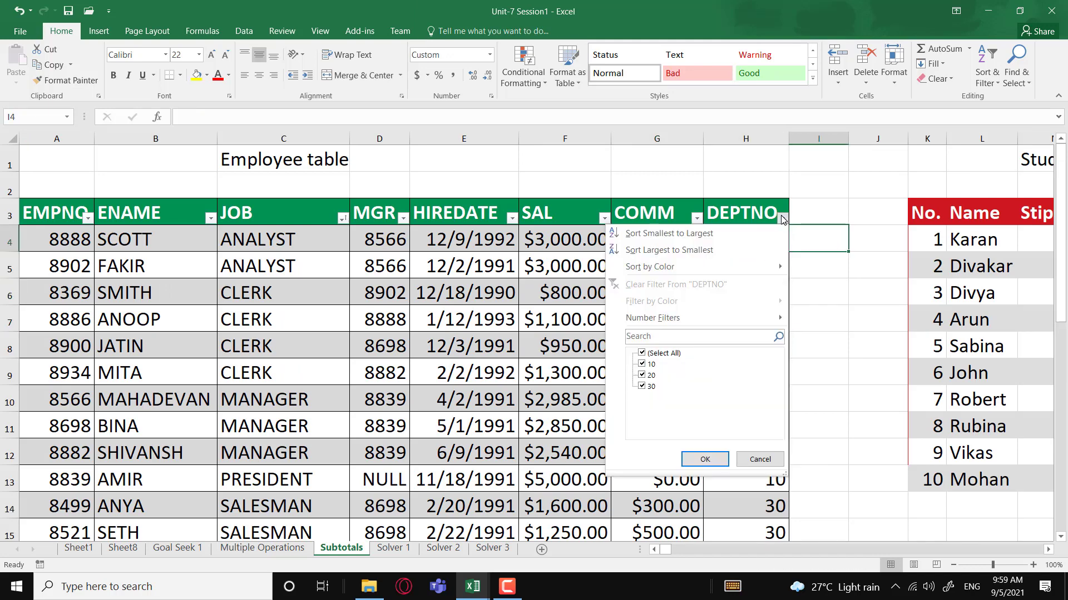
click(641, 354)
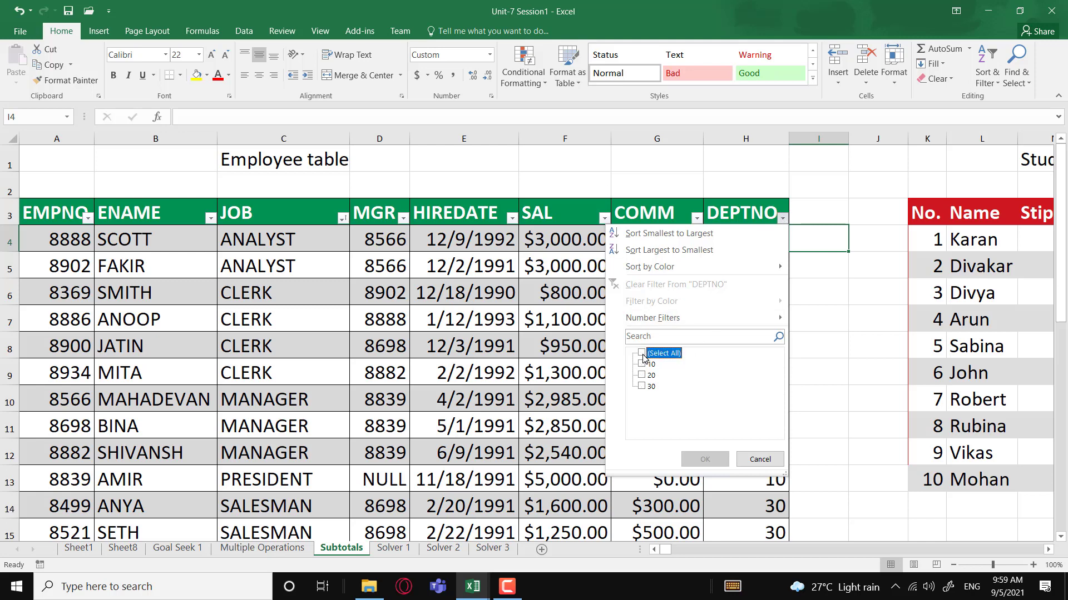
click(642, 375)
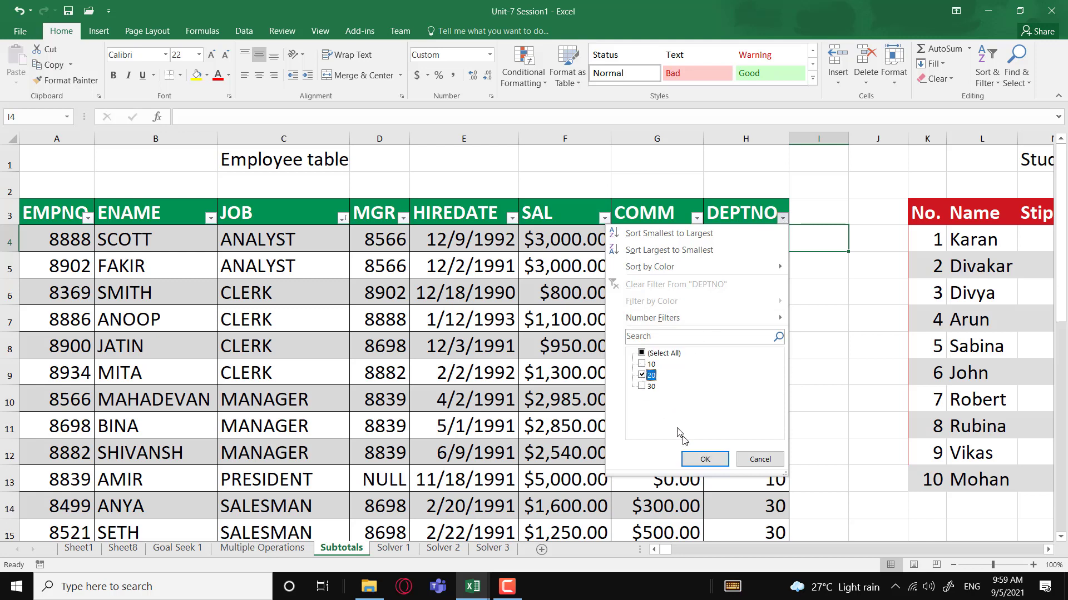
click(717, 463)
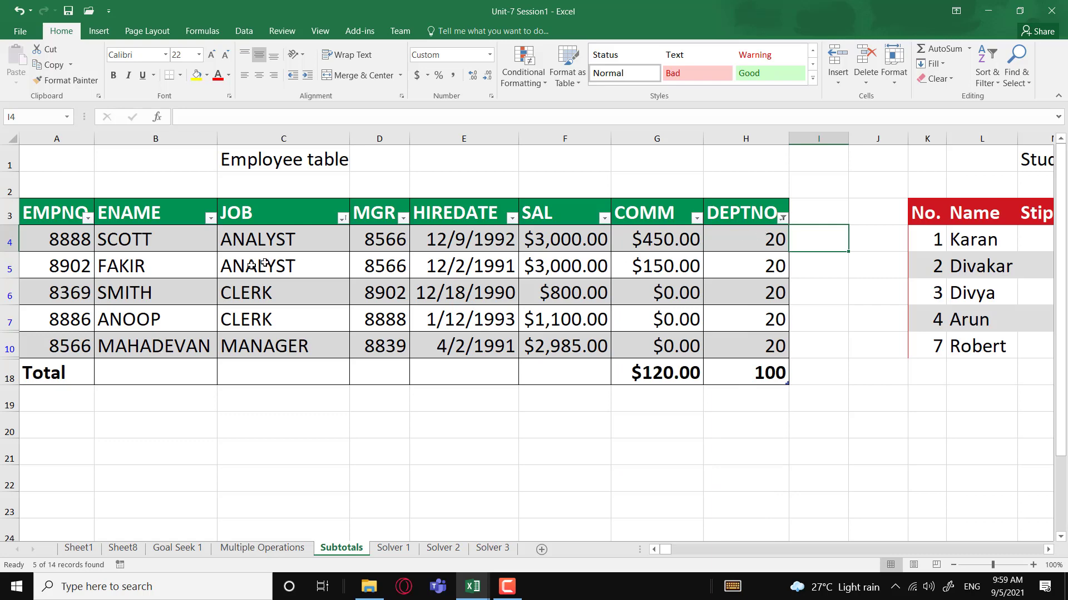
drag(61, 239, 738, 350)
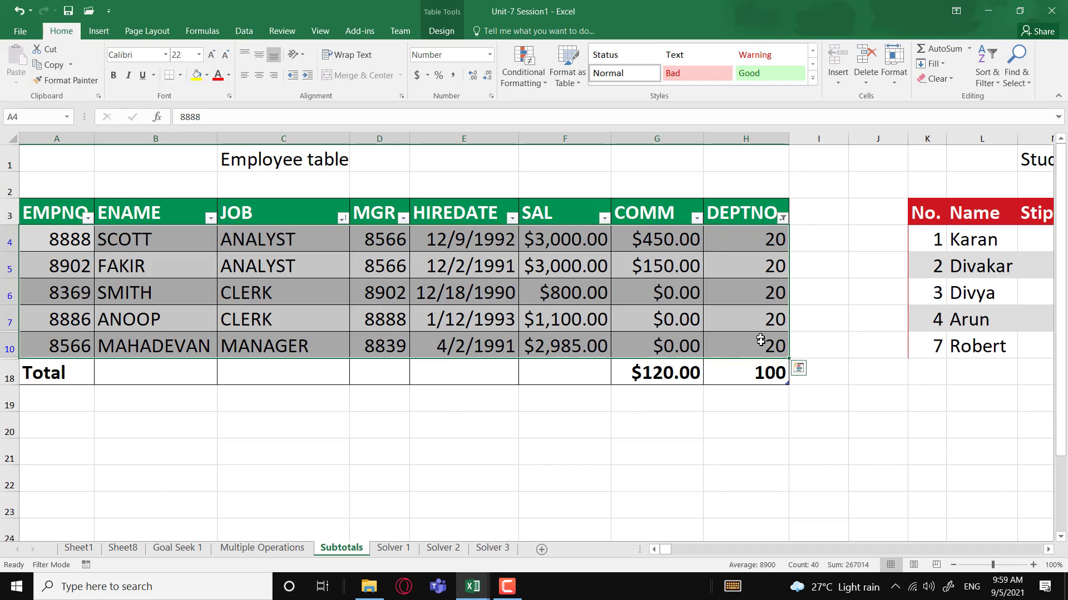
click(763, 378)
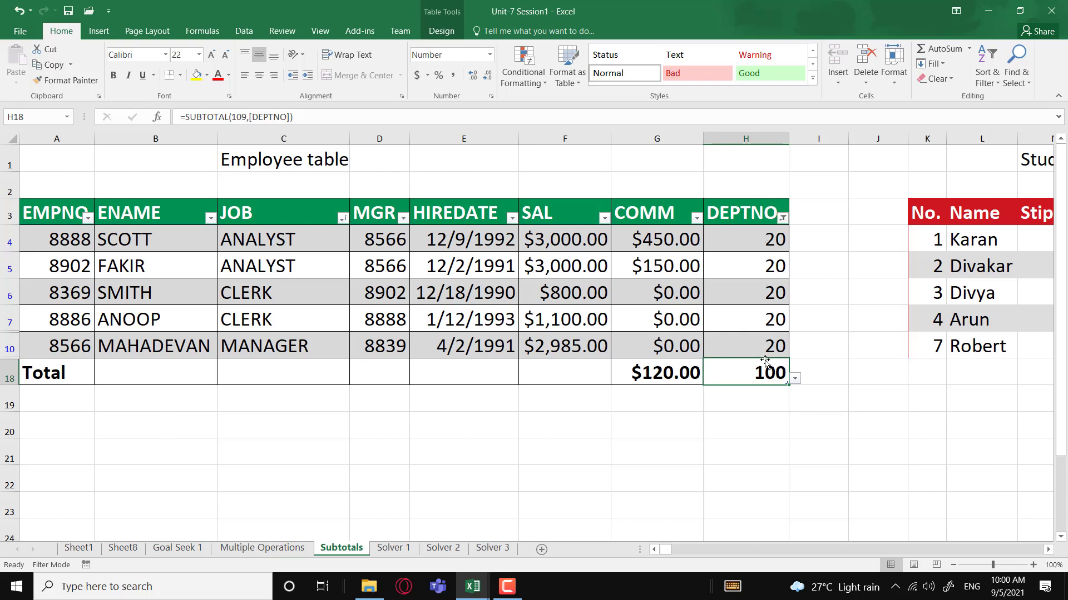
- Change the function number in the COMM total's SUBTOTAL formula to 109 so that it sums the column
click(657, 370)
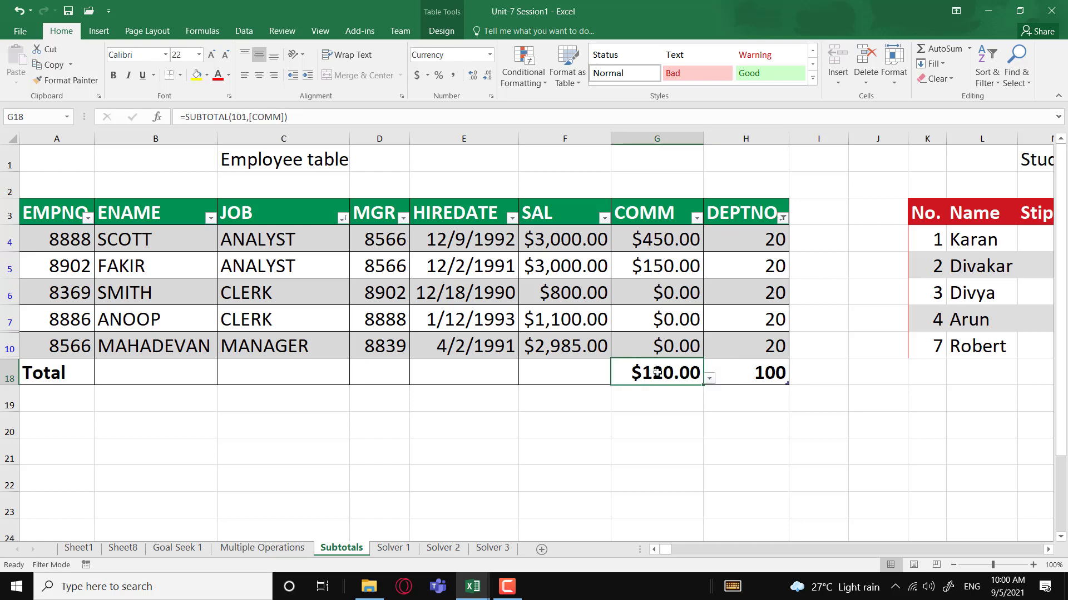
click(709, 379)
key(F2)
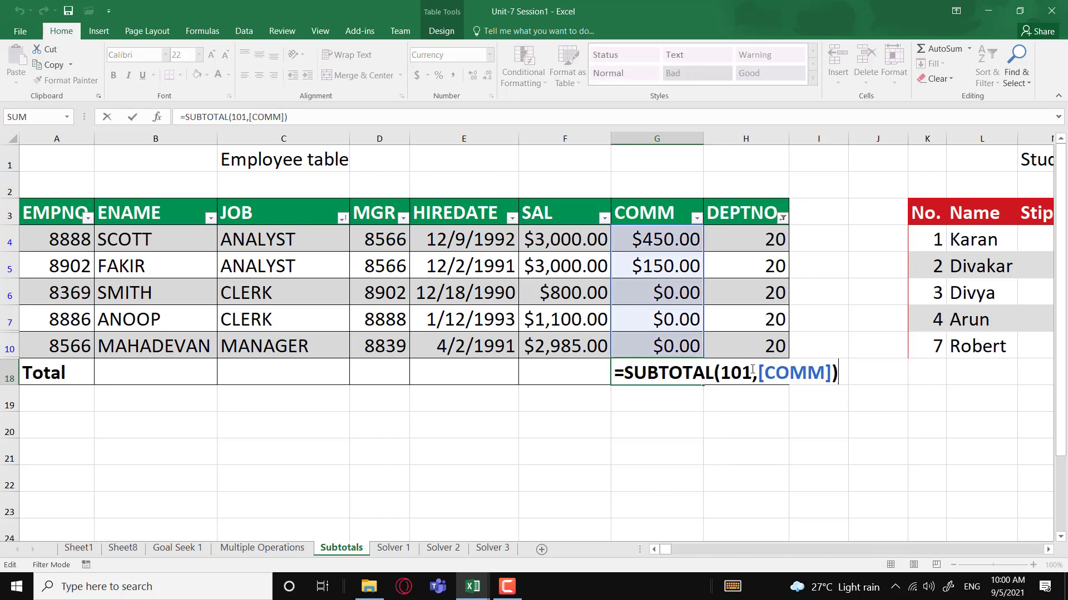
click(744, 371)
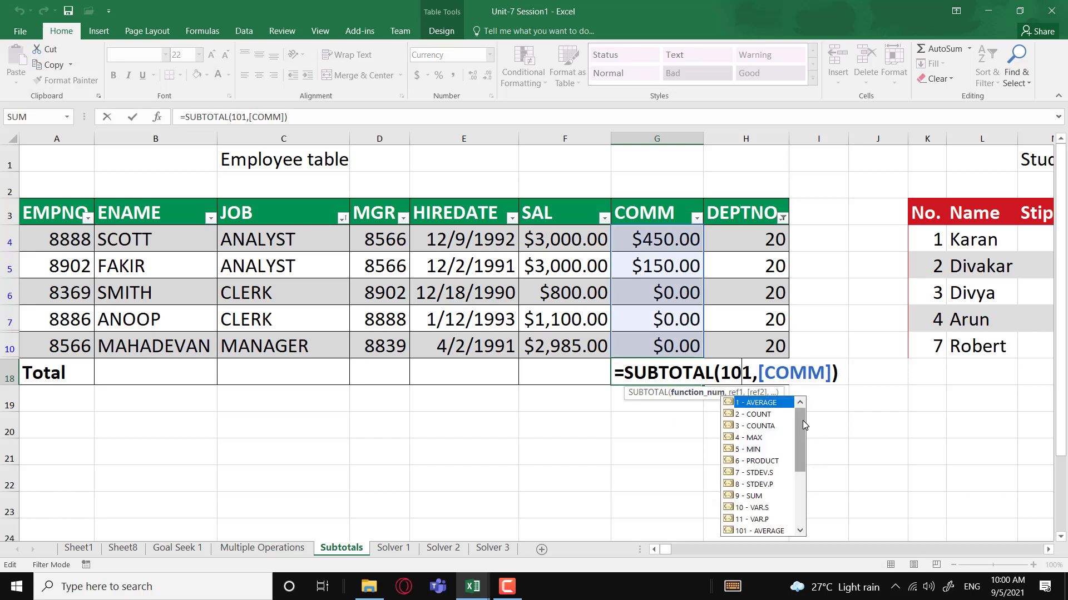
drag(801, 425, 800, 462)
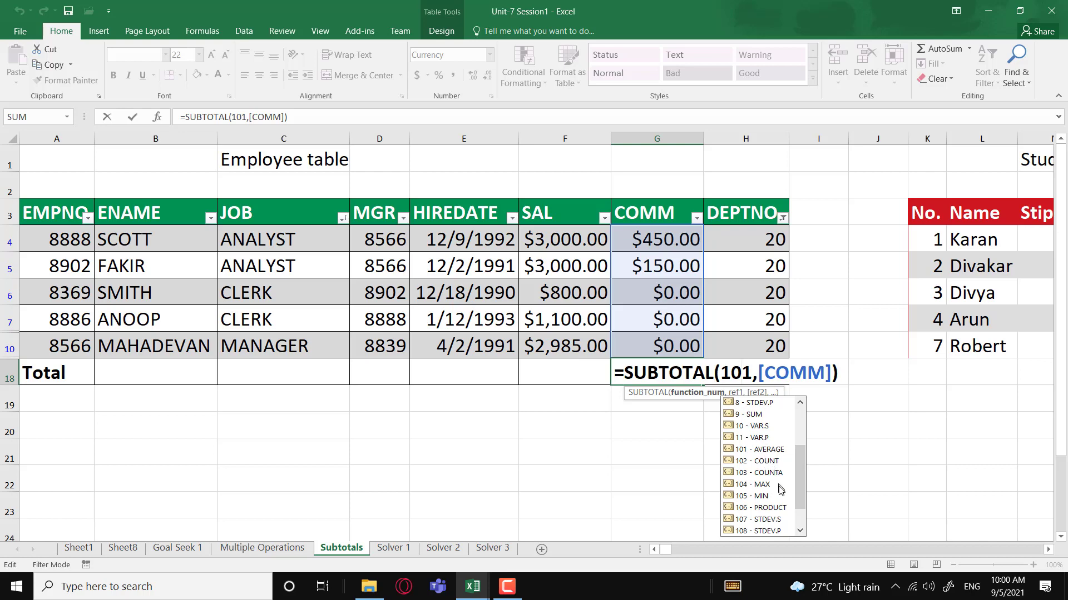
scroll(781, 489, down, 1)
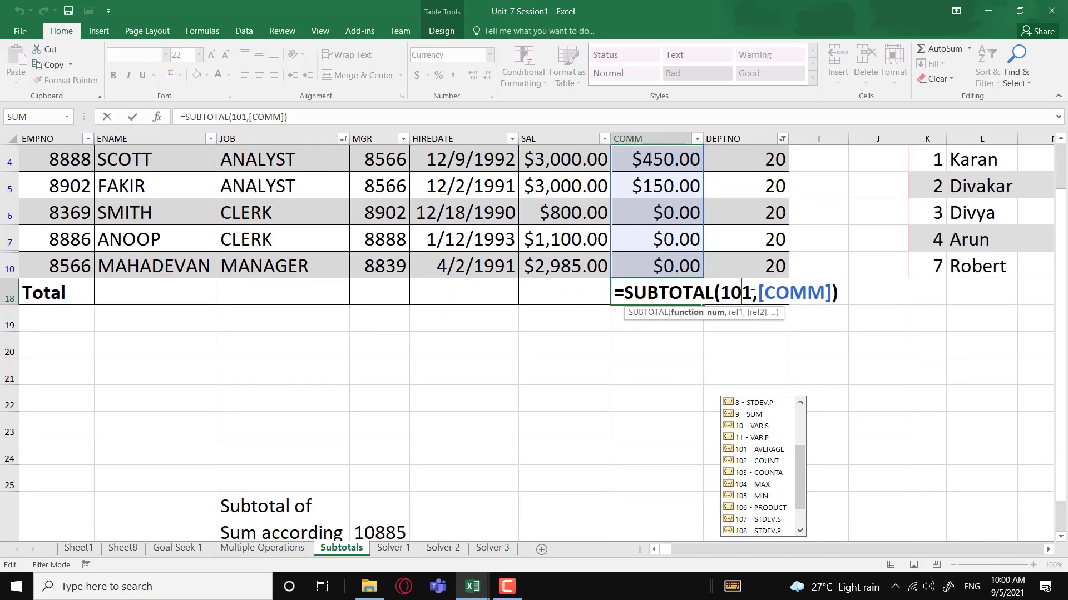
key(BackSpace)
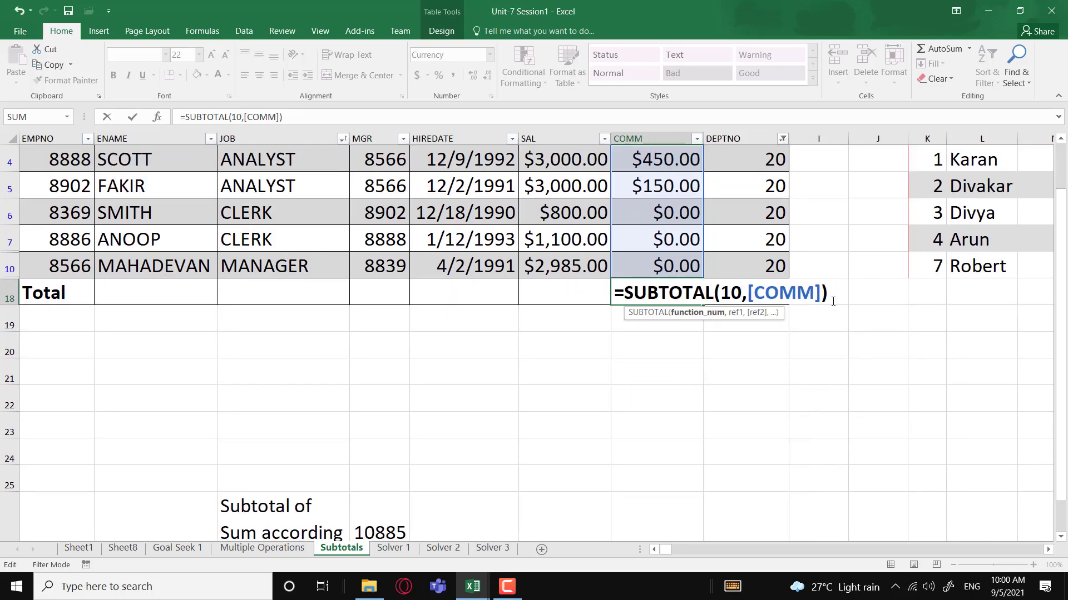
text(9)
key(Return)
scroll(661, 302, up, 1)
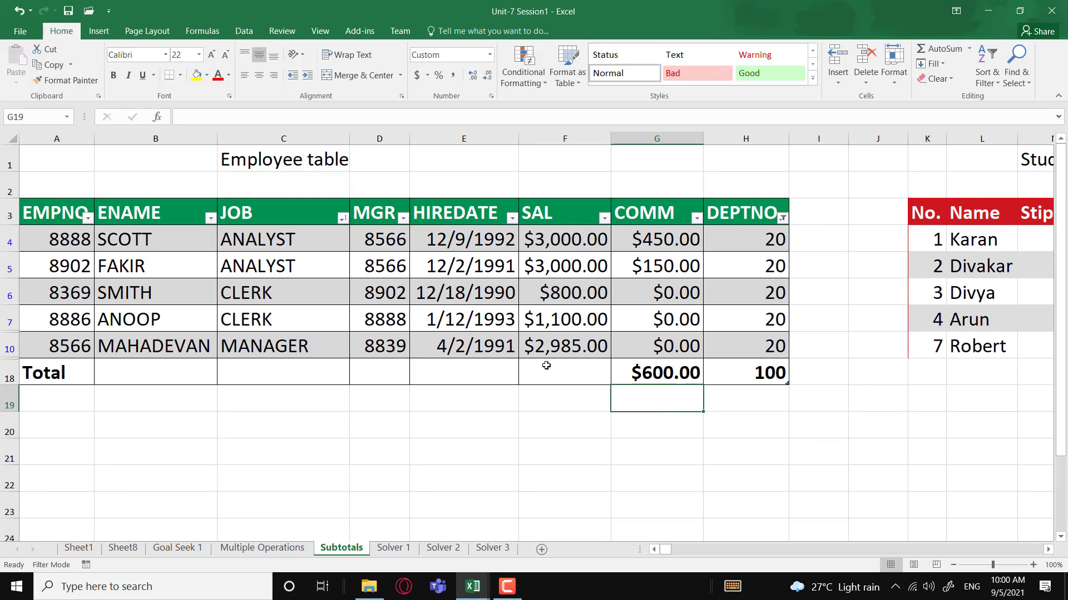
- Add a Sum total for the SAL column and widen the column to fit its contents
click(590, 372)
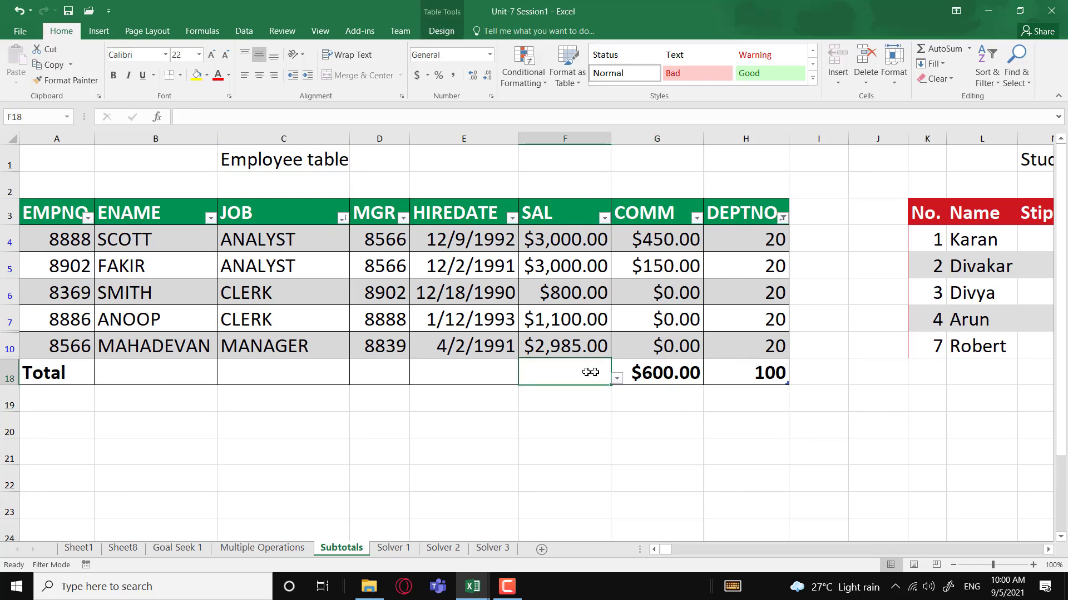
click(617, 378)
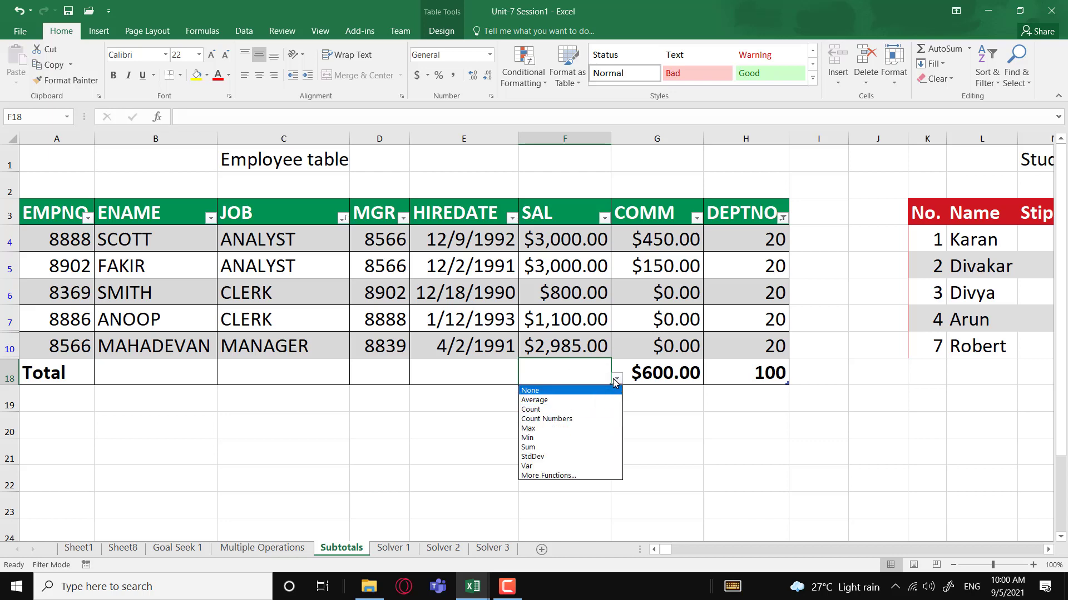
click(573, 447)
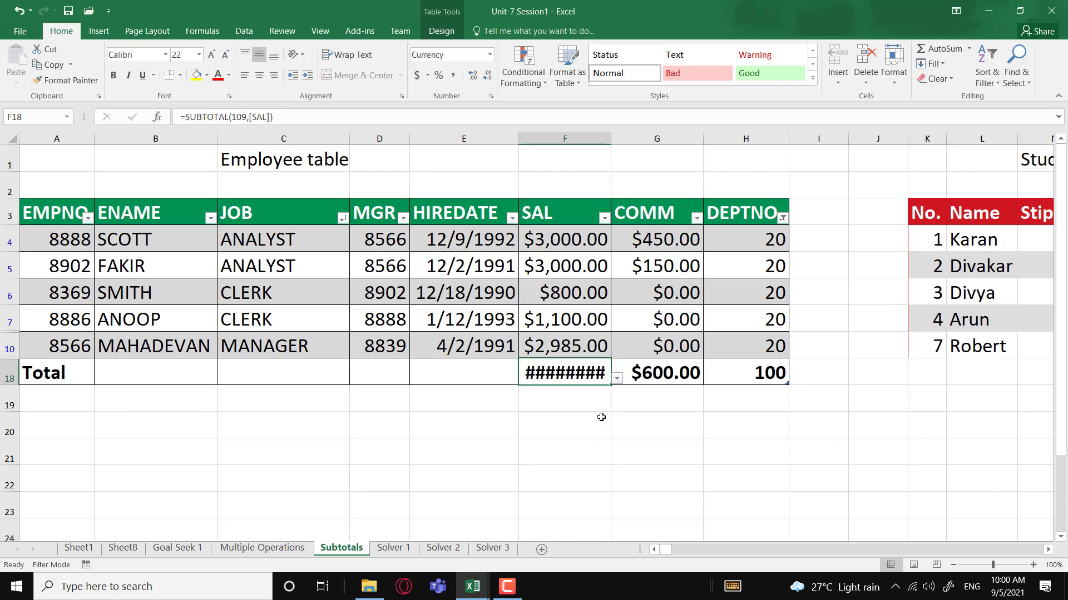
click(890, 78)
click(929, 164)
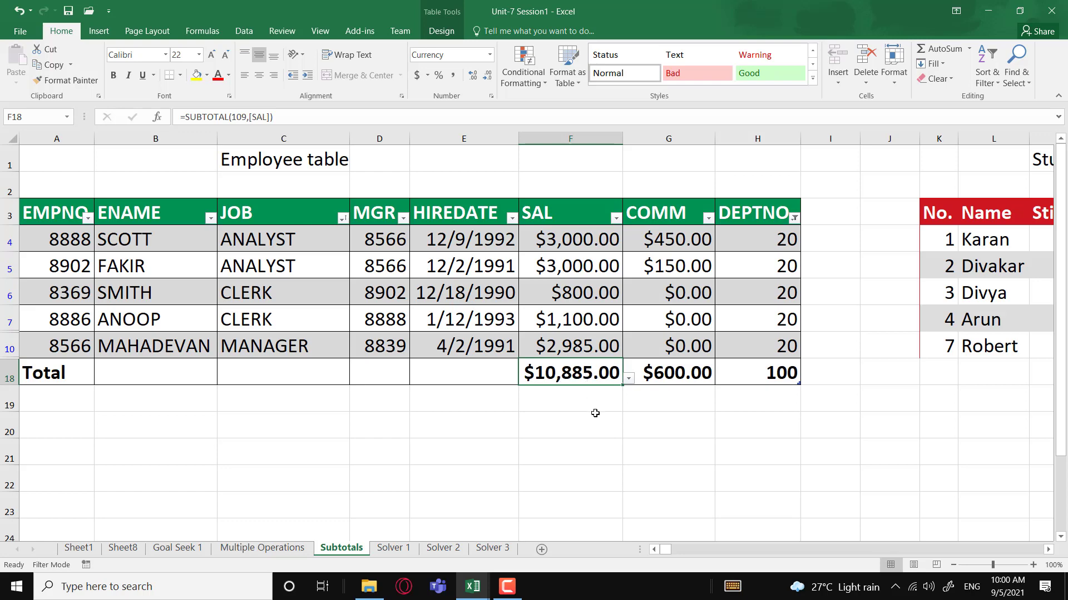
- Examine the function number used in the SAL total's SUBTOTAL formula
key(F2)
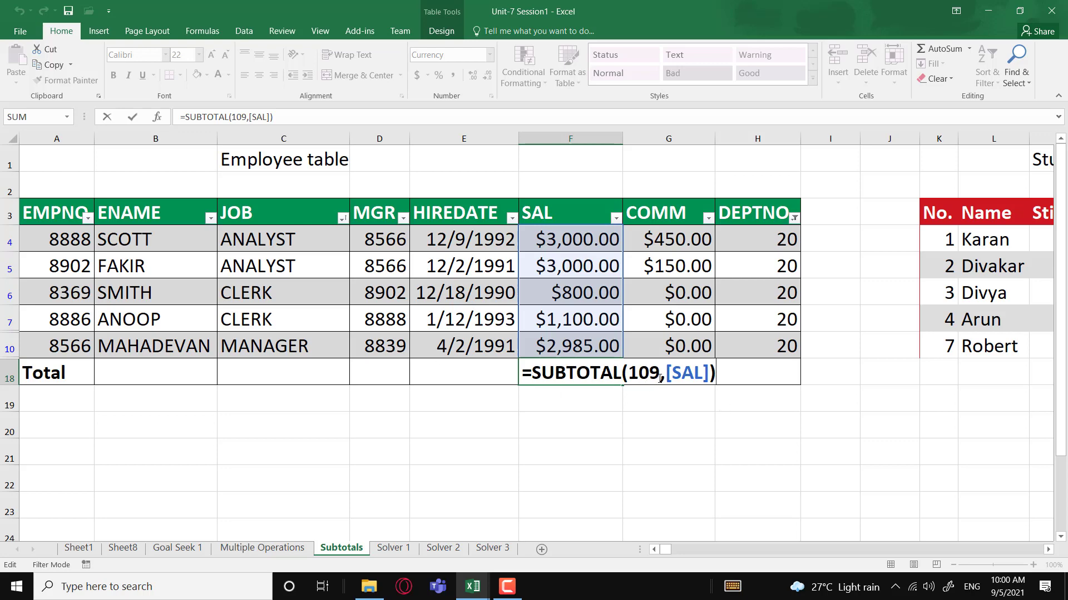
drag(656, 376, 628, 377)
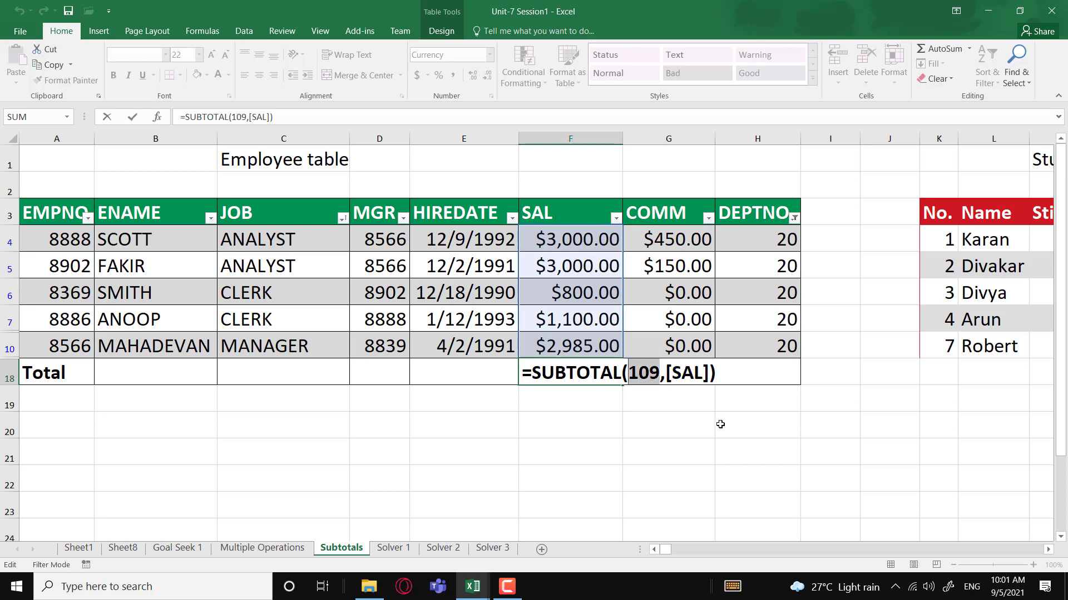
key(Return)
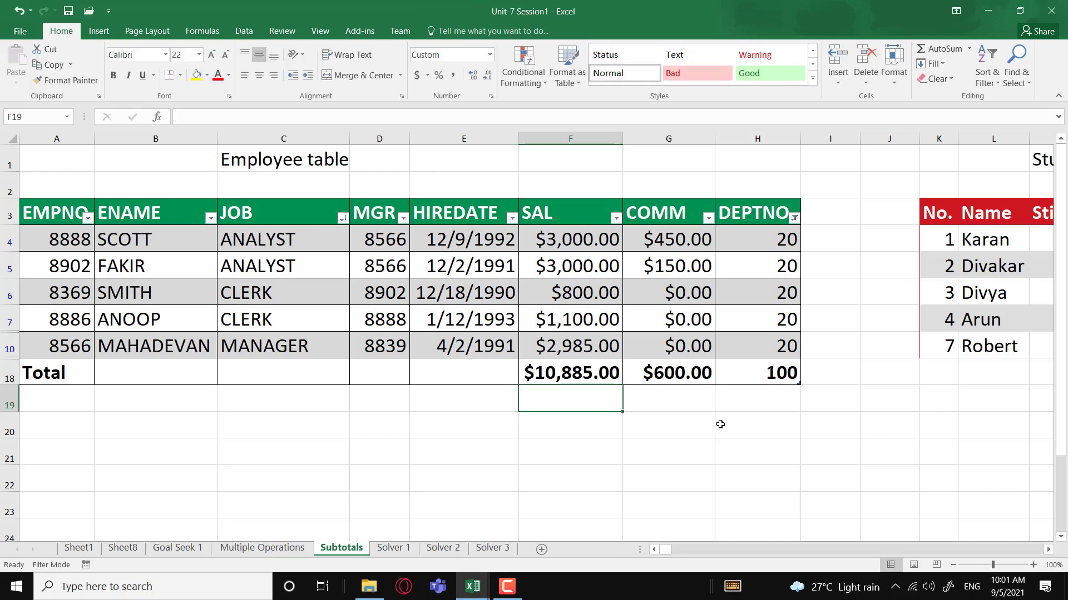
- Try the Count calculation for the SAL column's total and switch it back to Sum
click(590, 368)
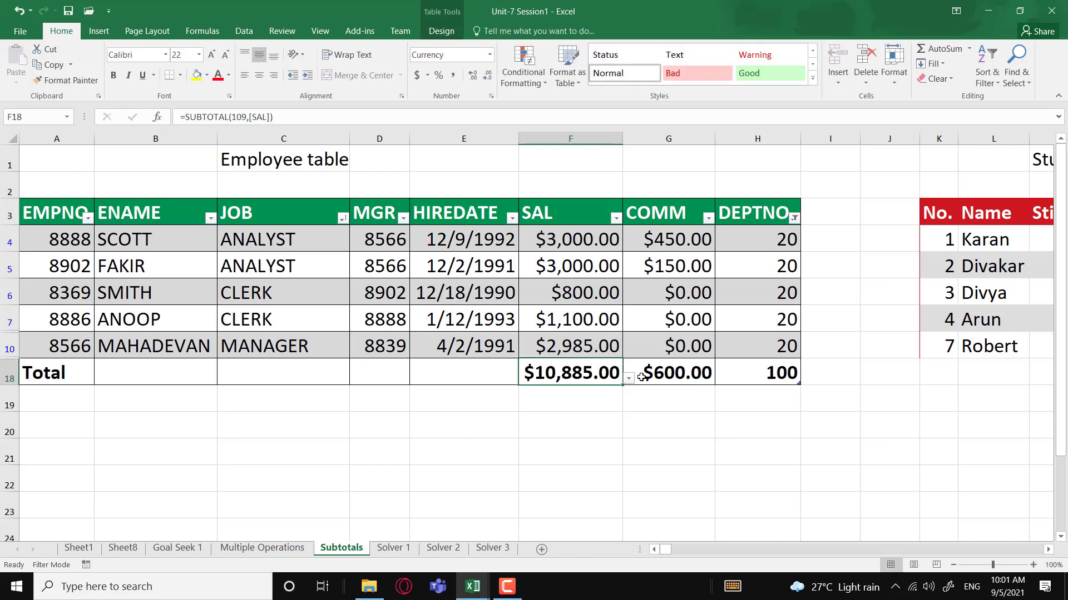
click(628, 378)
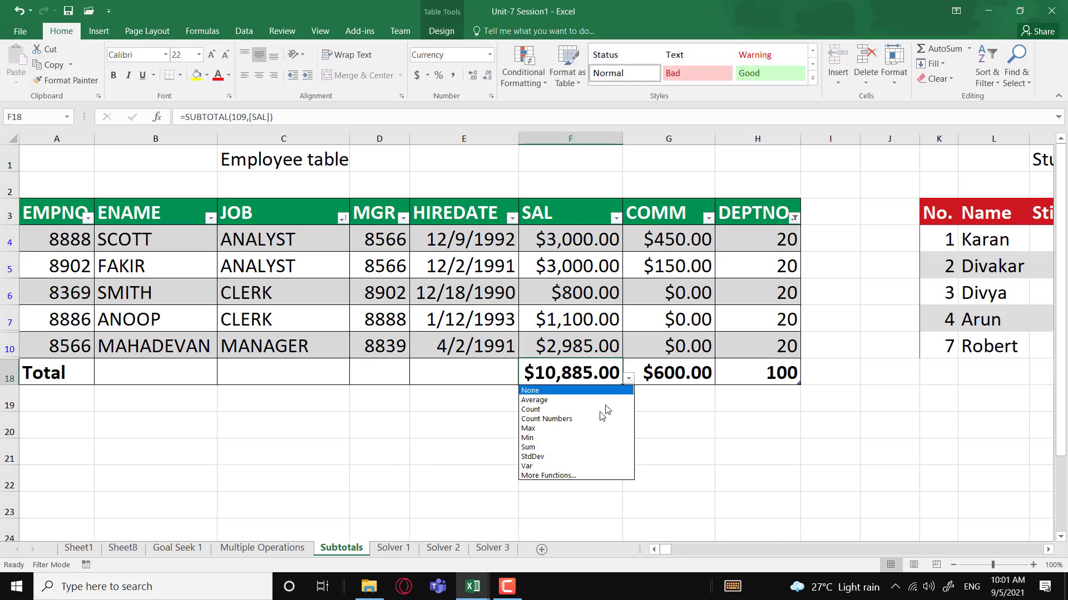
click(556, 410)
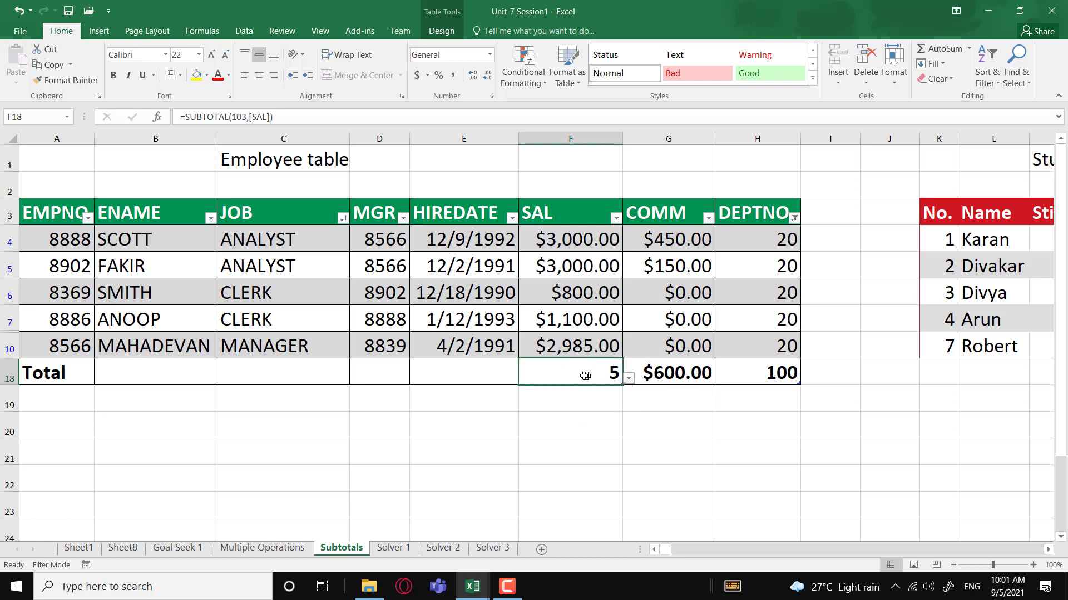
click(628, 380)
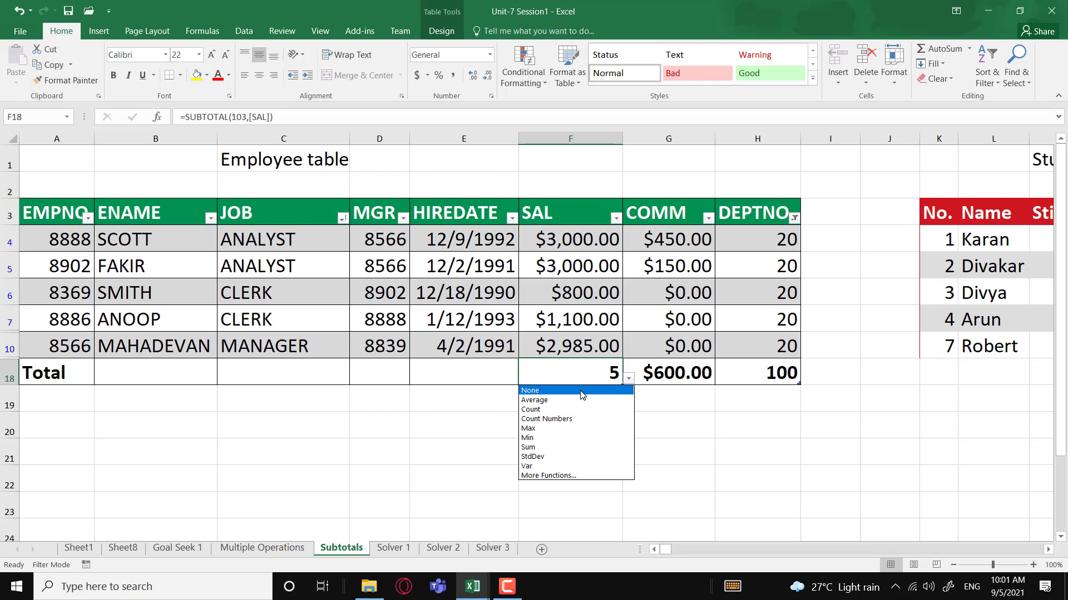
click(573, 447)
- Switch the DEPTNO column's total row calculation to Count
click(785, 374)
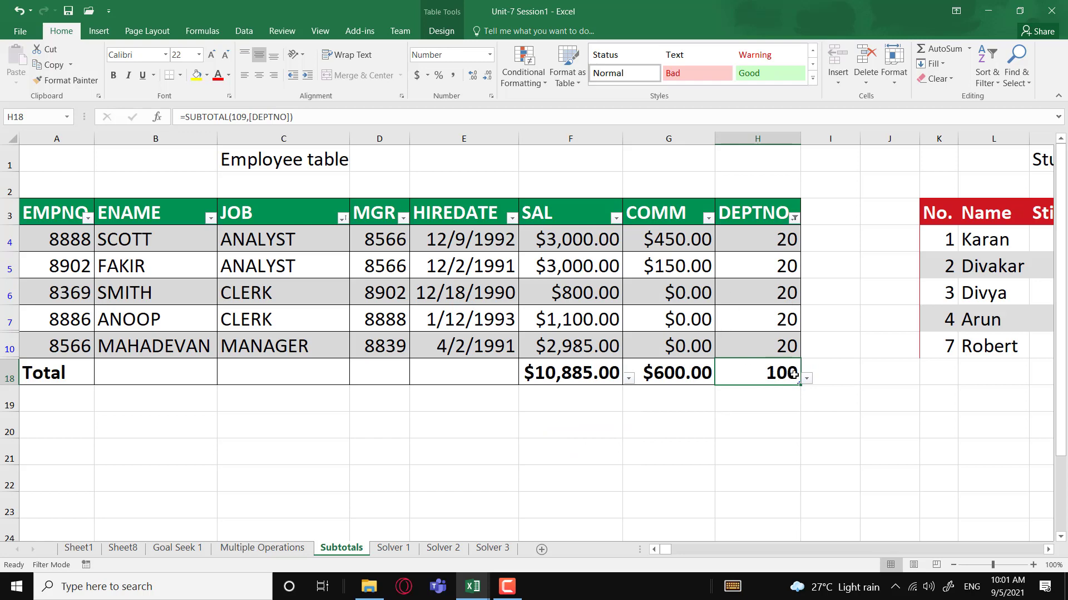
click(806, 378)
click(793, 396)
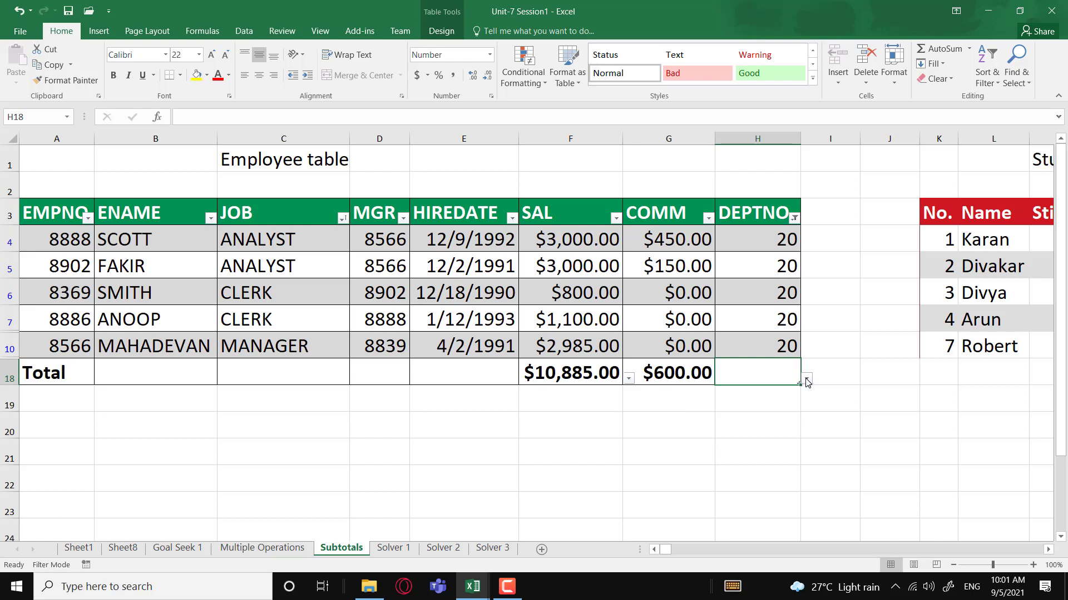
click(807, 380)
click(773, 412)
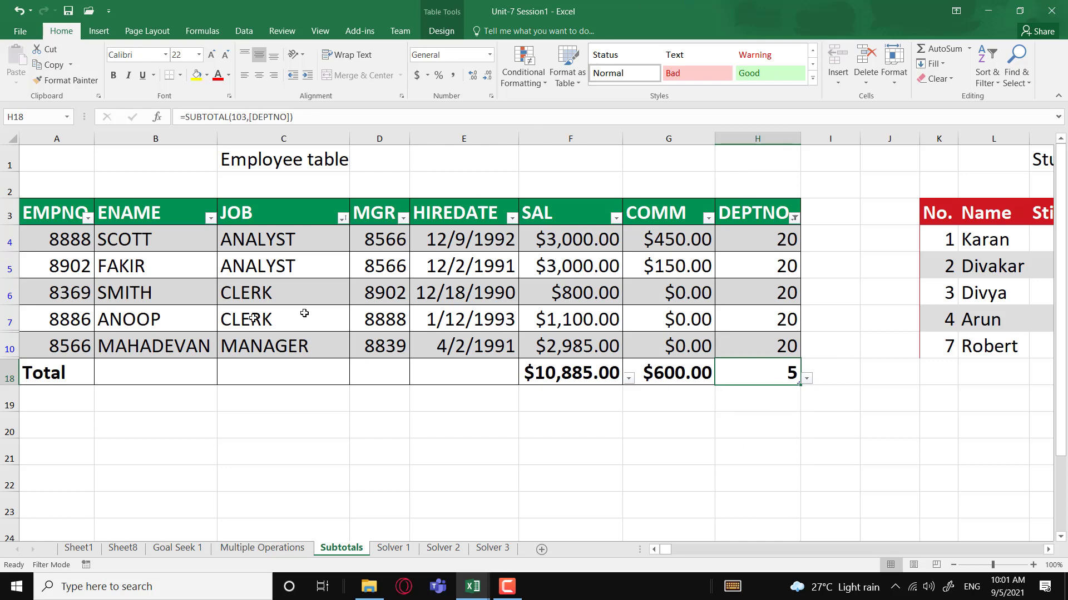
- Try the Average and Sum calculations for the ENAME column's total
click(155, 375)
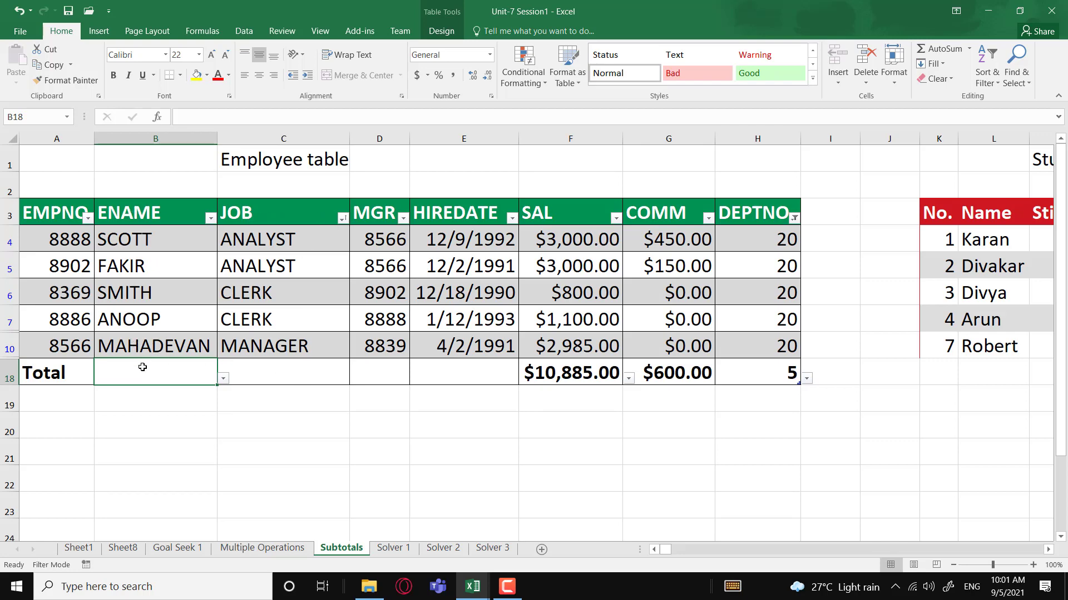
click(223, 380)
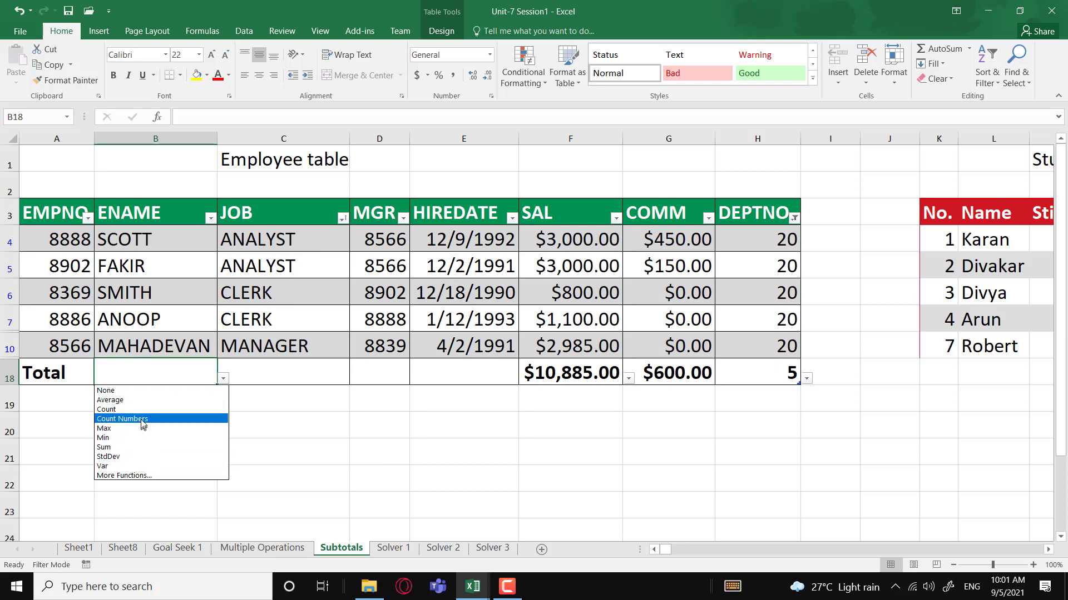
click(140, 401)
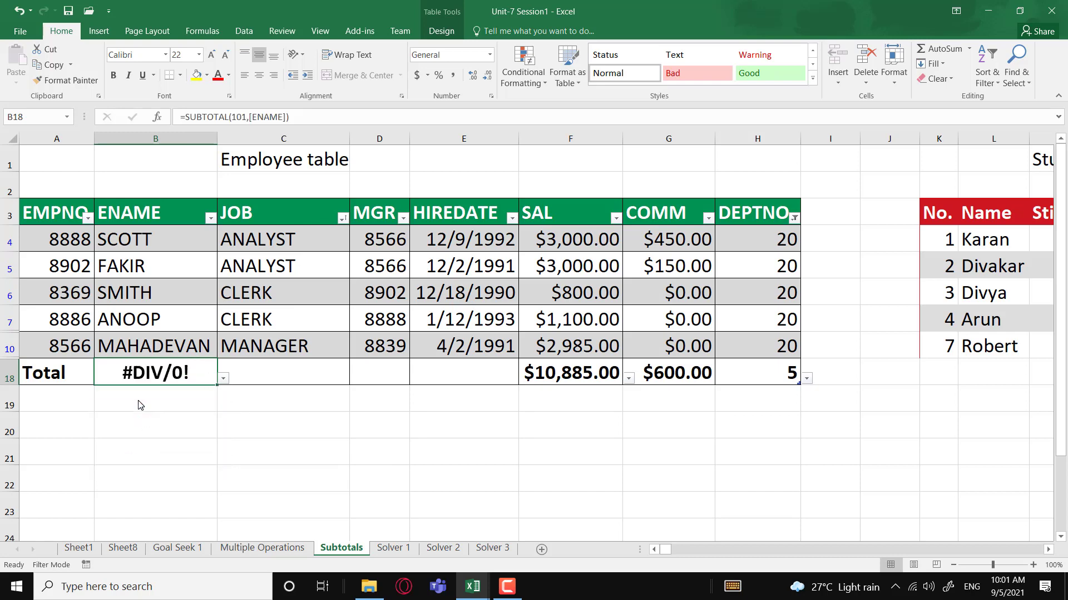
click(223, 379)
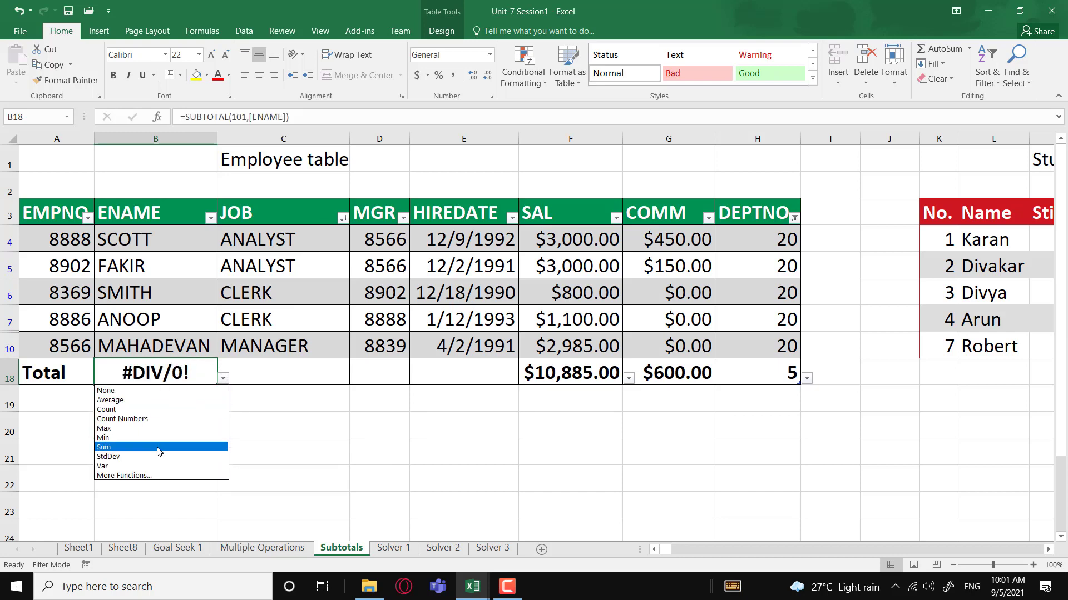
click(159, 448)
- Set the total row calculation to Count for both the ENAME and JOB columns
click(224, 379)
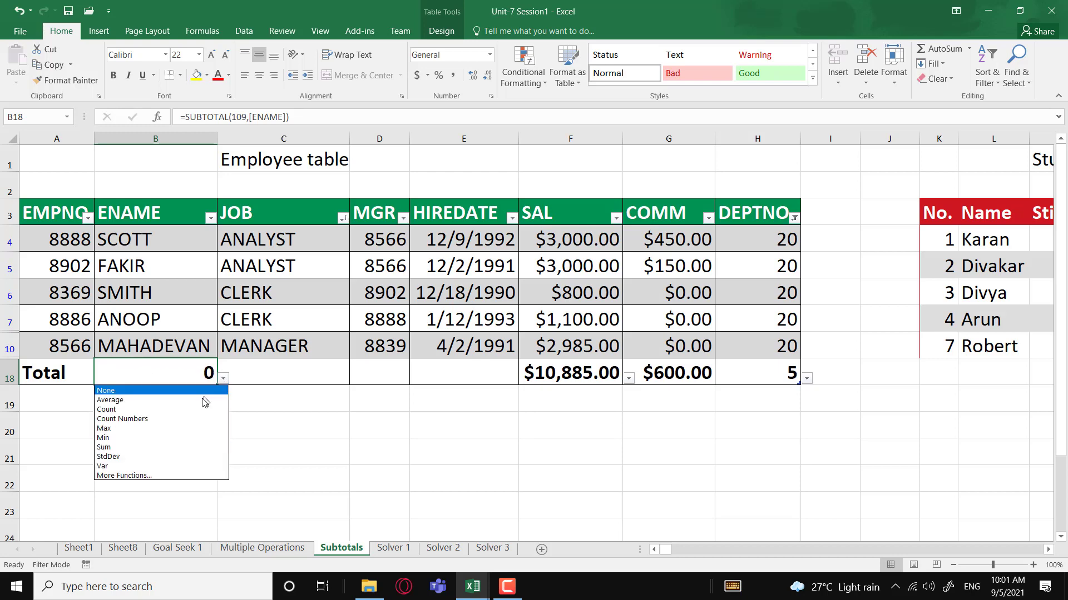
click(111, 410)
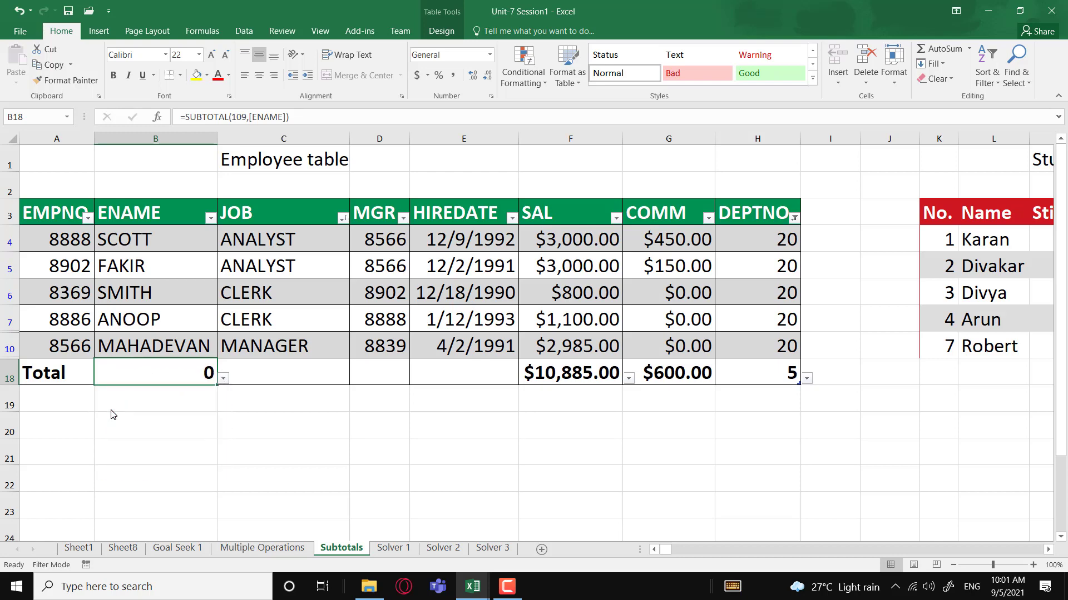
click(274, 379)
click(354, 381)
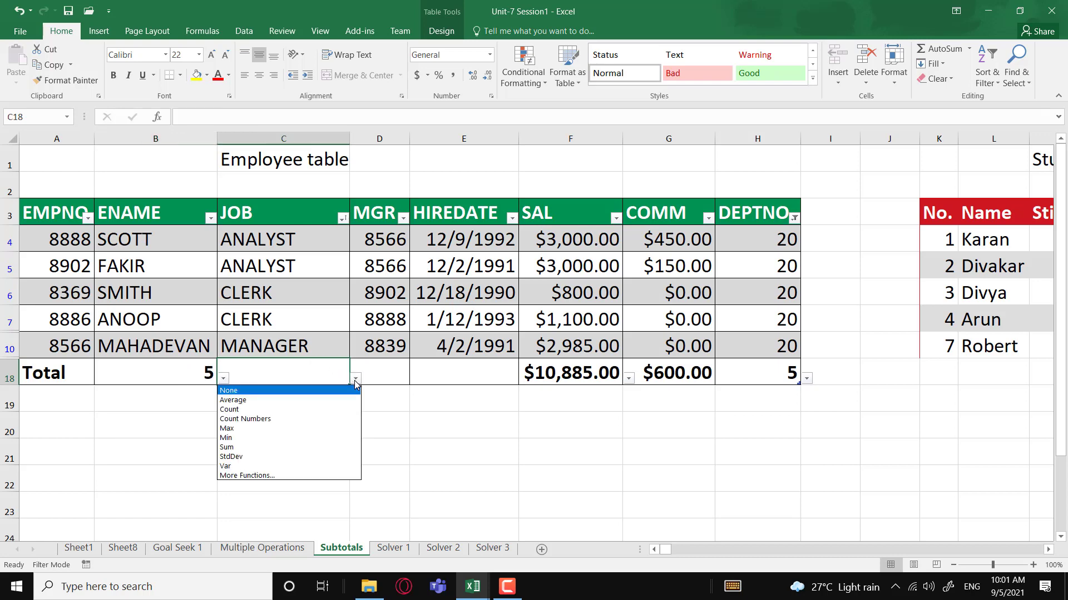
click(290, 412)
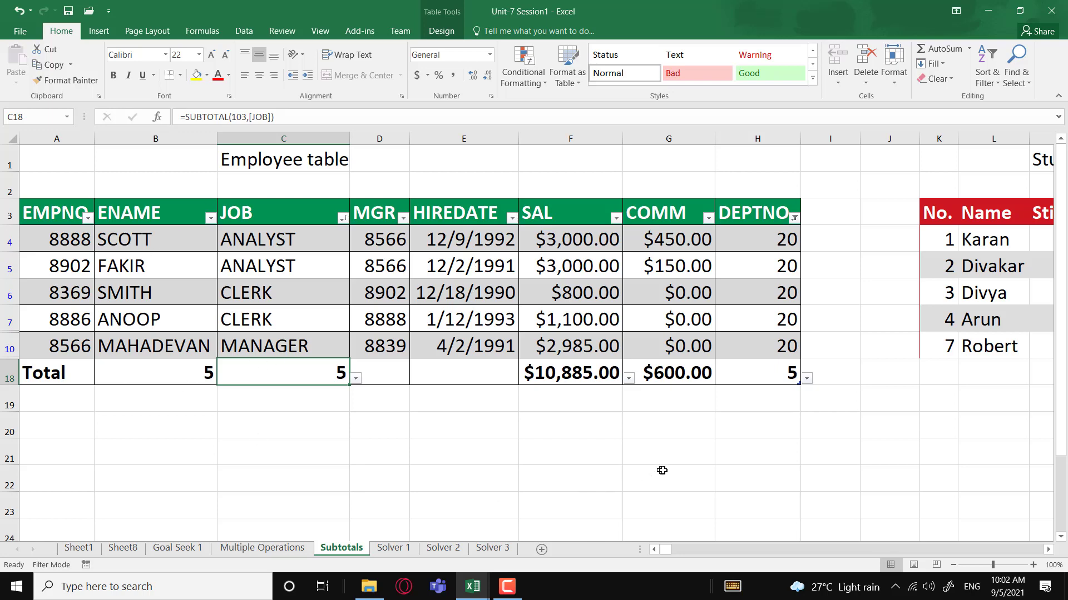
click(1049, 549)
click(1049, 549)
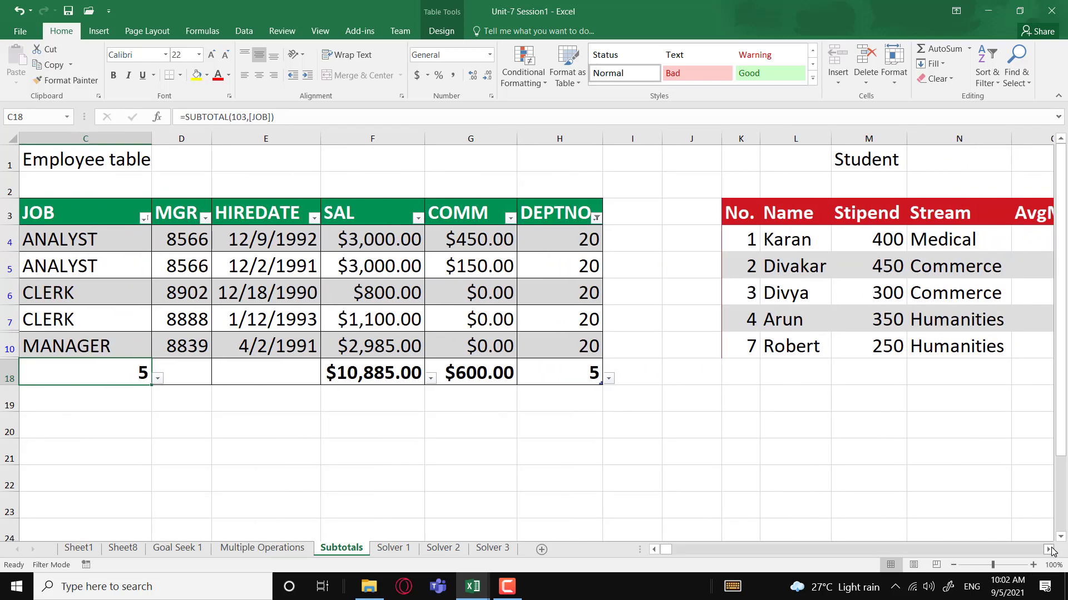
click(654, 549)
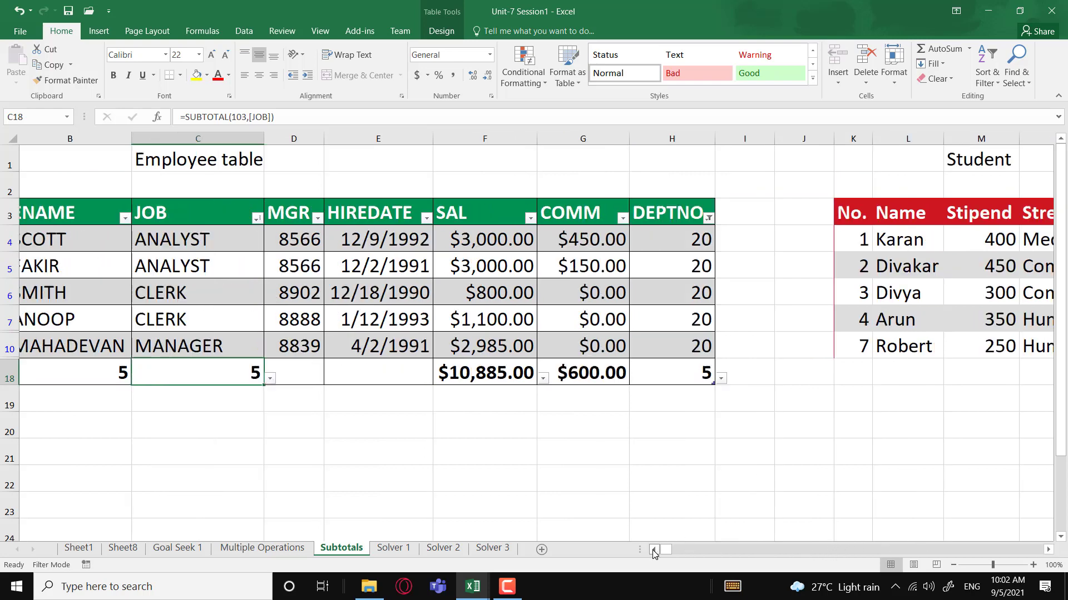
click(654, 549)
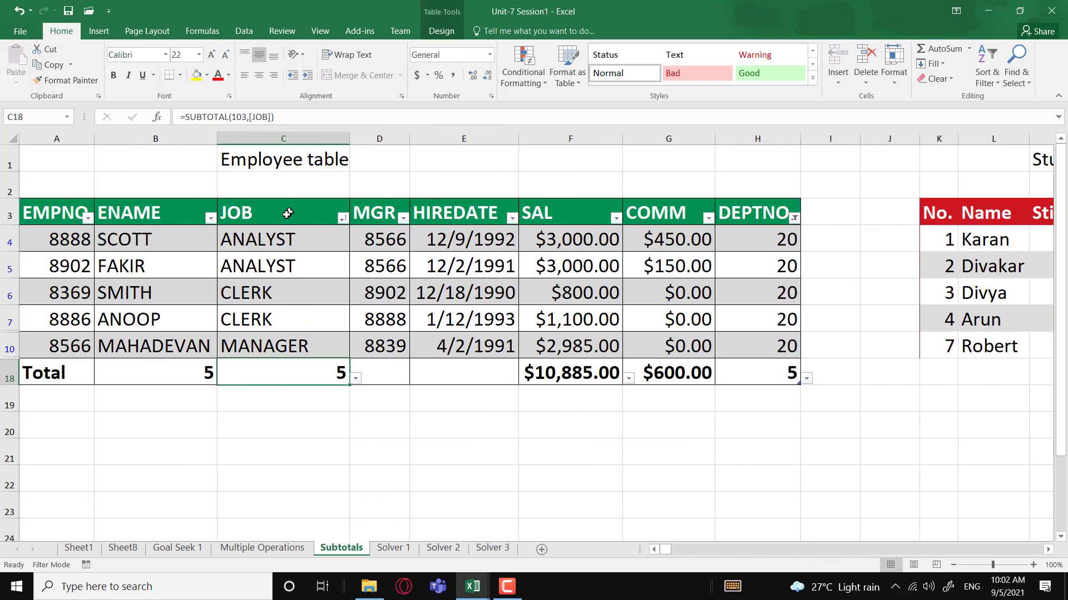
- Include all departments in the DEPTNO filter of the employee table
click(795, 218)
click(654, 353)
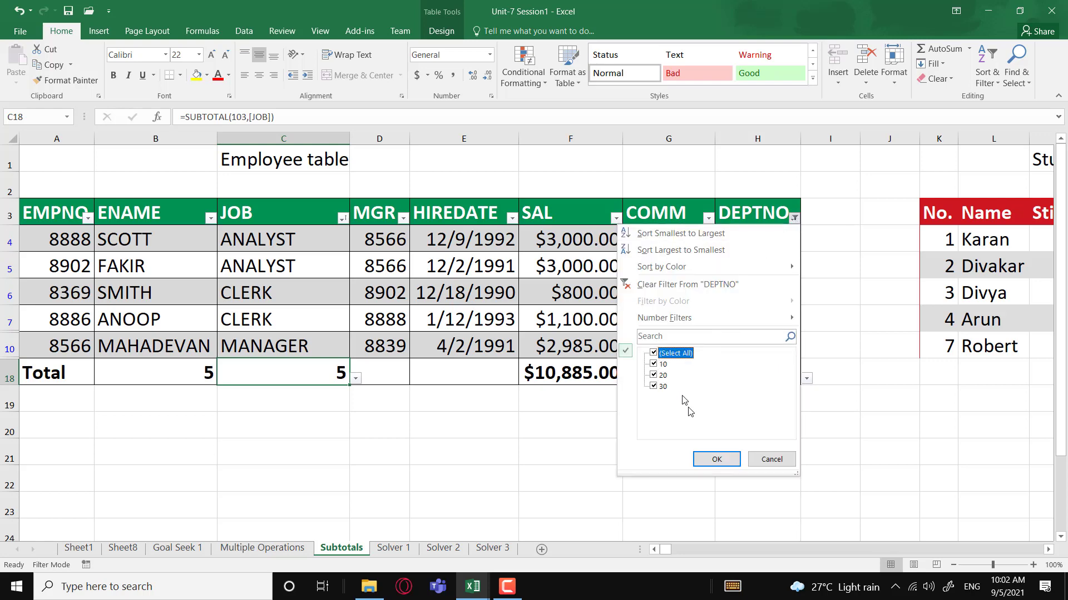
click(717, 460)
- Examine the ENAME, JOB and COMM totals and their SUBTOTAL formulas against the unfiltered employee records
scroll(559, 382, down, 4)
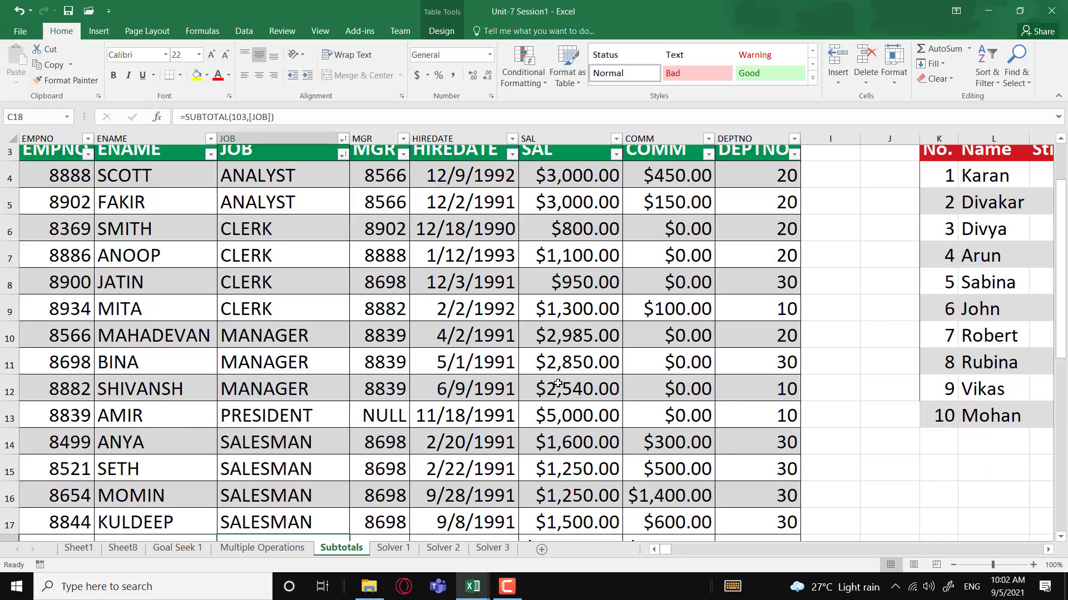
scroll(559, 382, down, 1)
scroll(567, 386, up, 2)
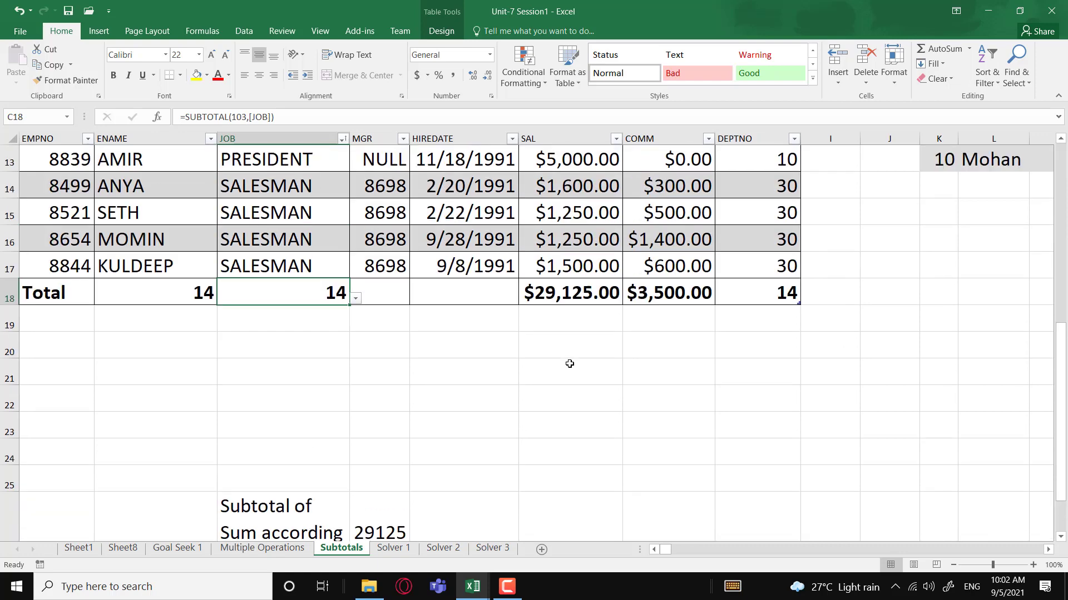
click(572, 374)
click(172, 372)
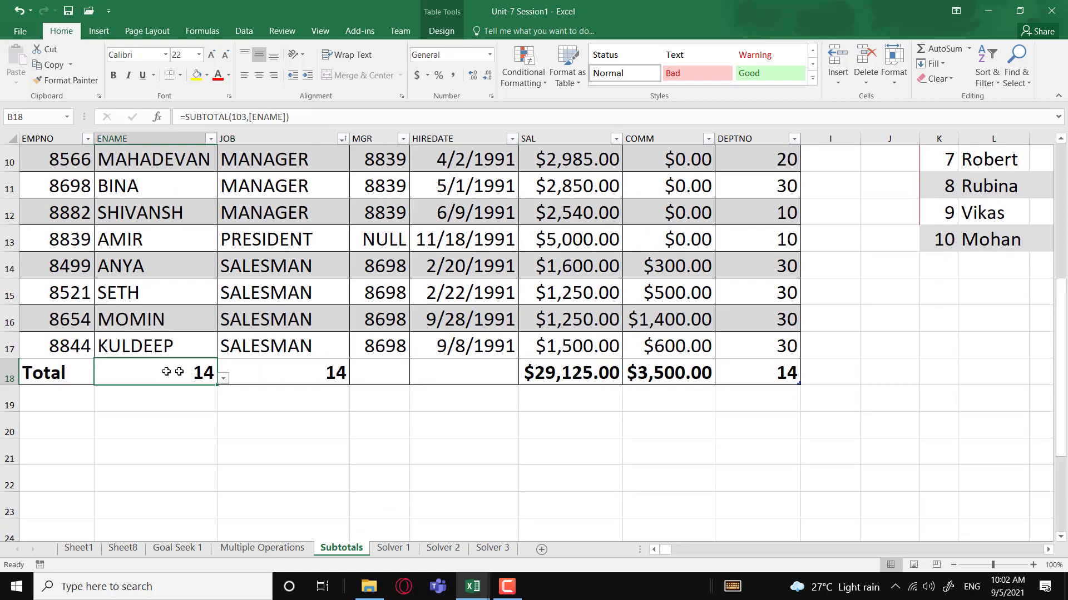
click(247, 372)
click(722, 378)
click(676, 375)
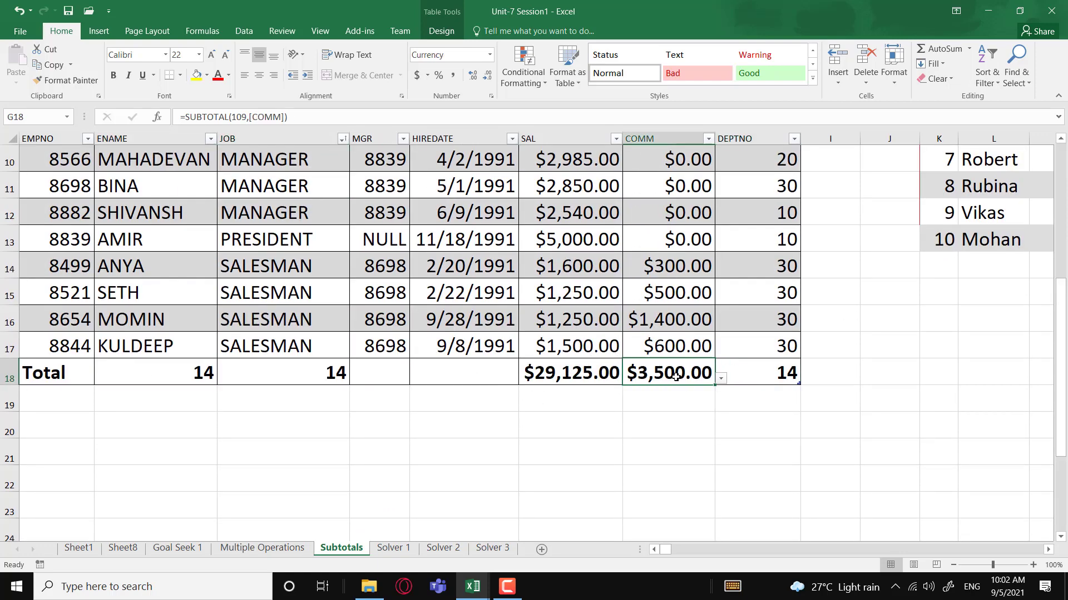
scroll(682, 407, up, 2)
scroll(688, 424, up, 1)
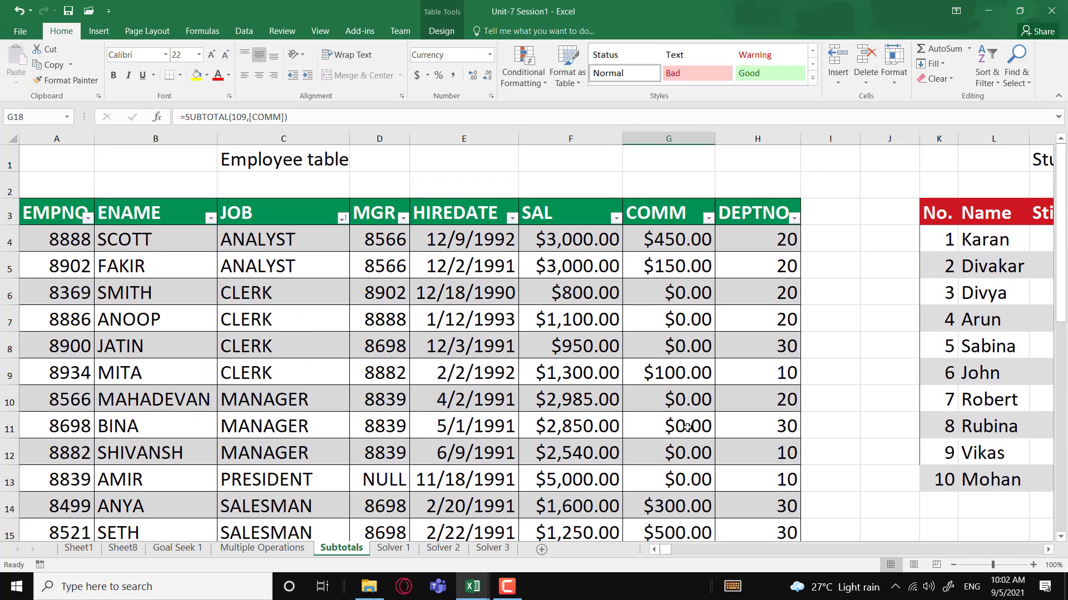
scroll(688, 424, down, 1)
scroll(688, 424, down, 3)
scroll(688, 424, up, 2)
scroll(688, 425, up, 1)
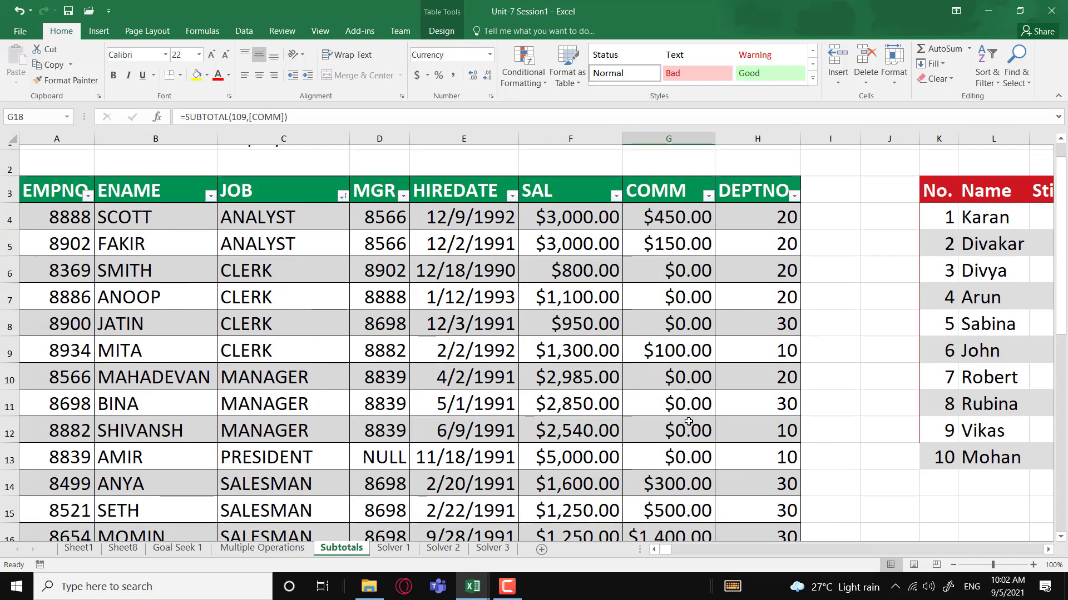
- Switch the COMM column's total to Average and review it against the employee rows
scroll(719, 491, down, 3)
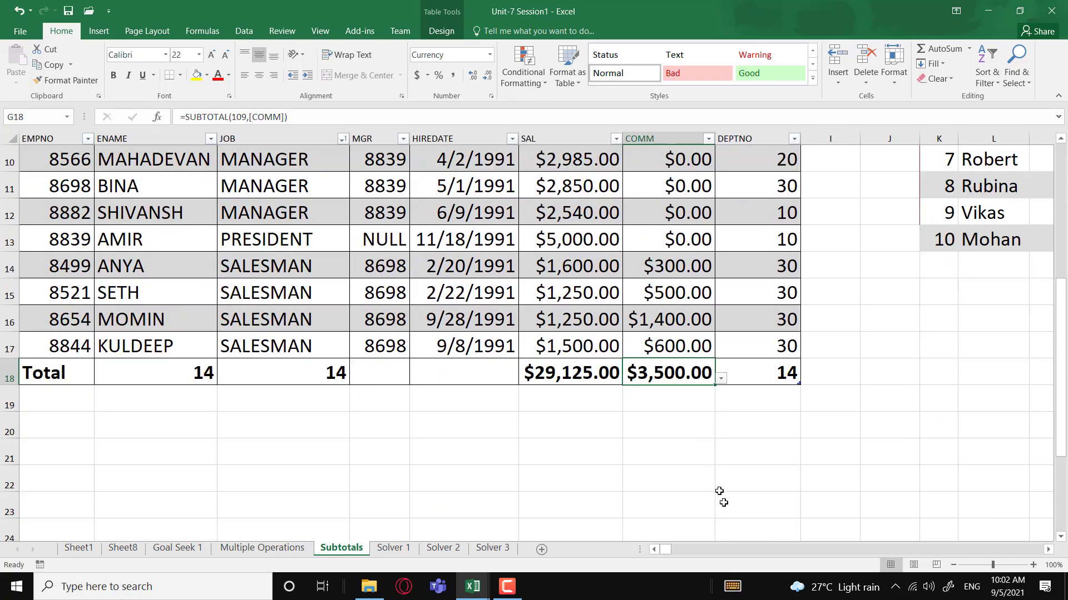
click(720, 379)
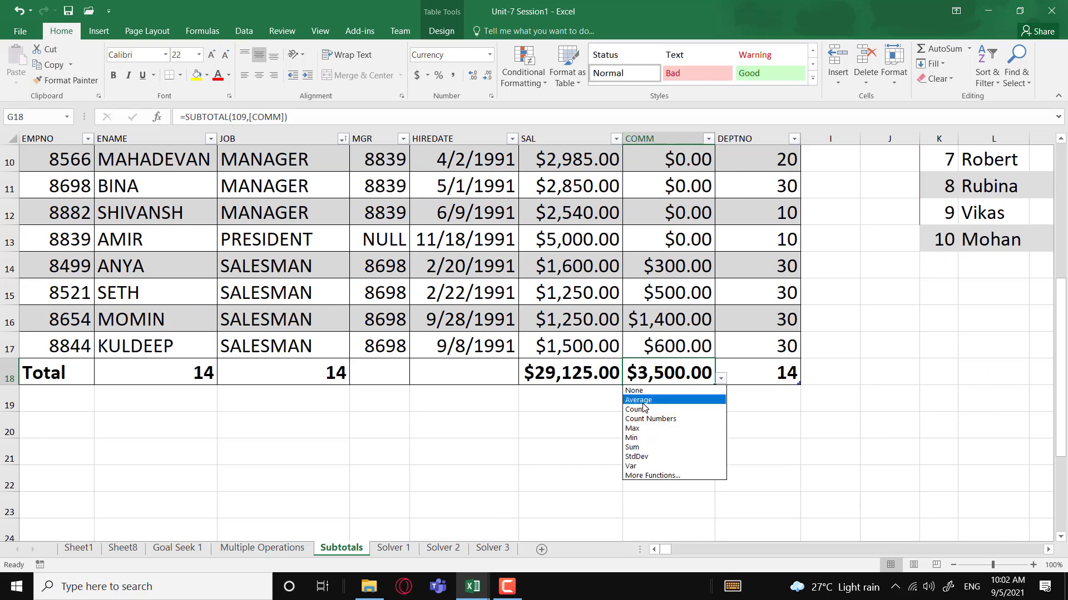
click(639, 401)
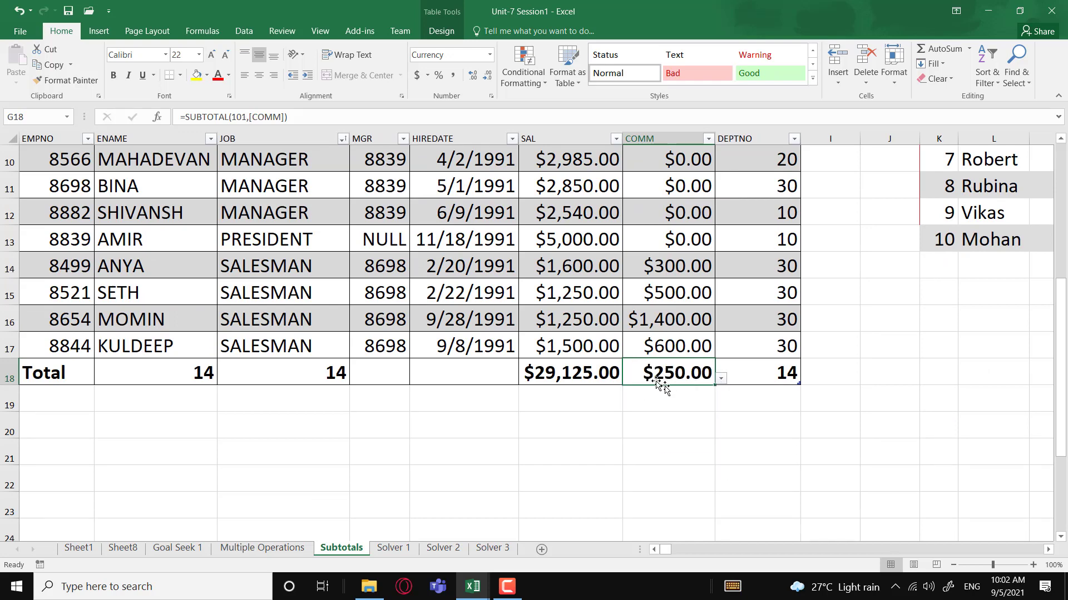
scroll(658, 377, up, 3)
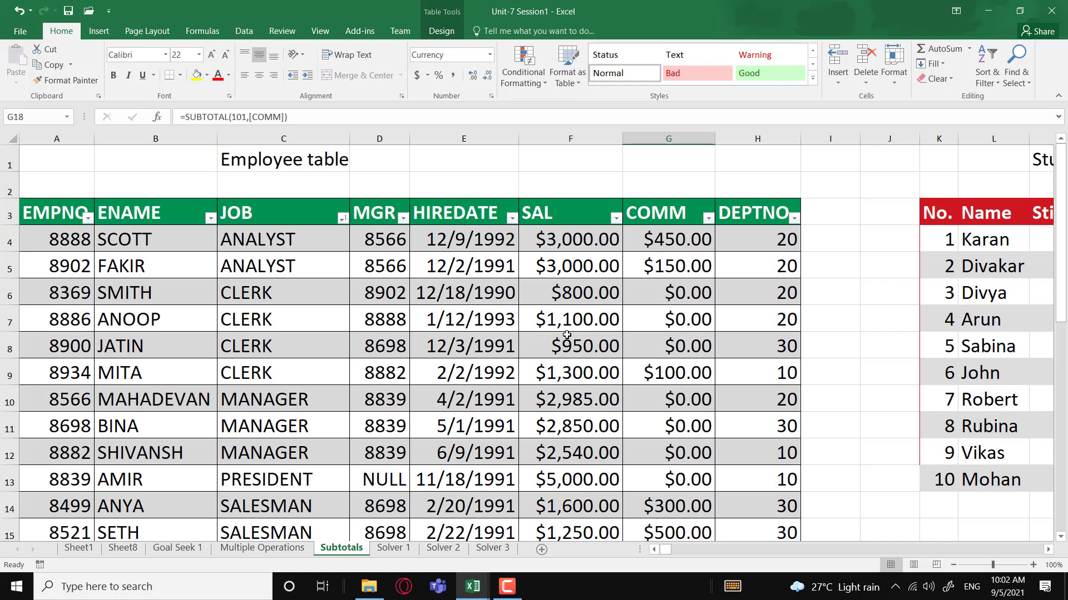
scroll(566, 333, down, 1)
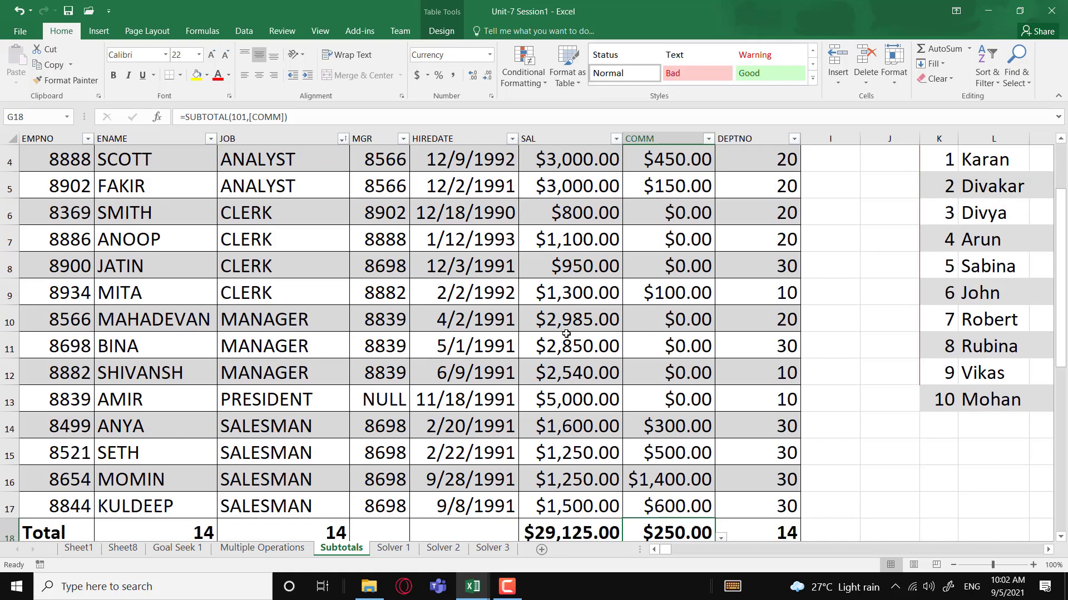
scroll(566, 334, up, 1)
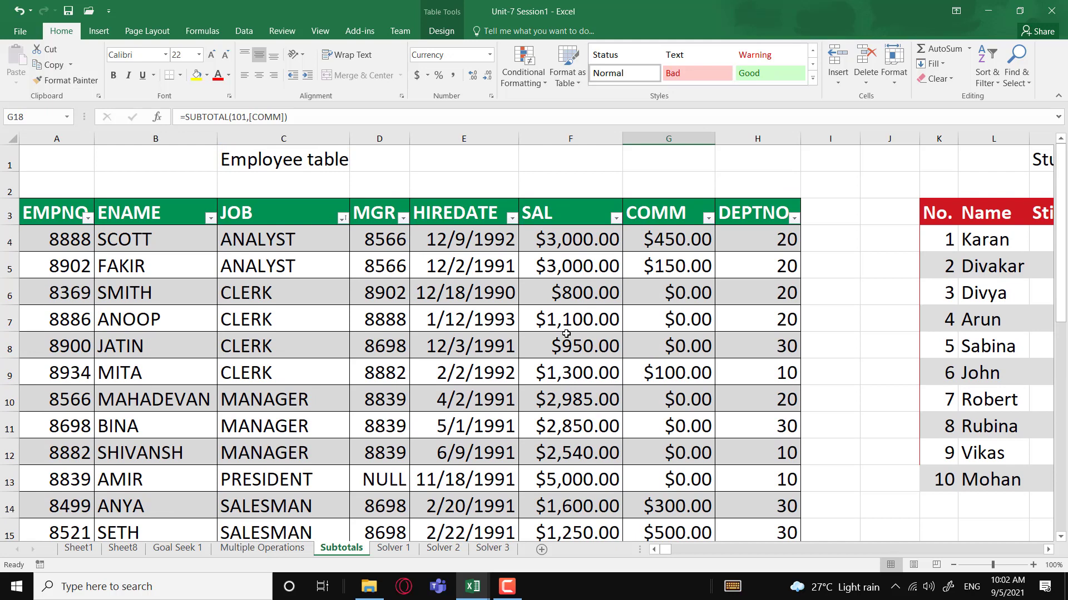